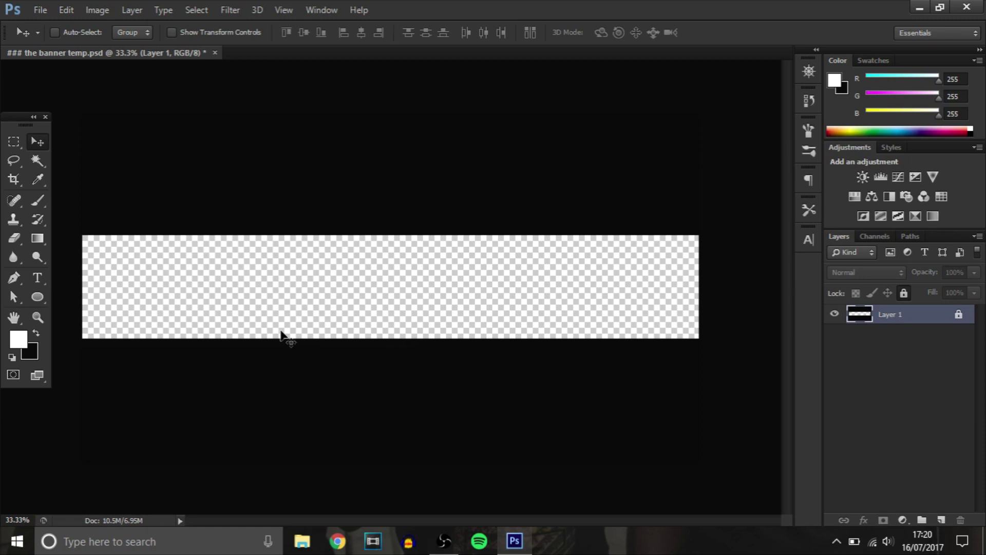
# Step: Show the rulers and drag a vertical guide through the banner's centre
pyautogui.hotkey('ctrl', 'r')
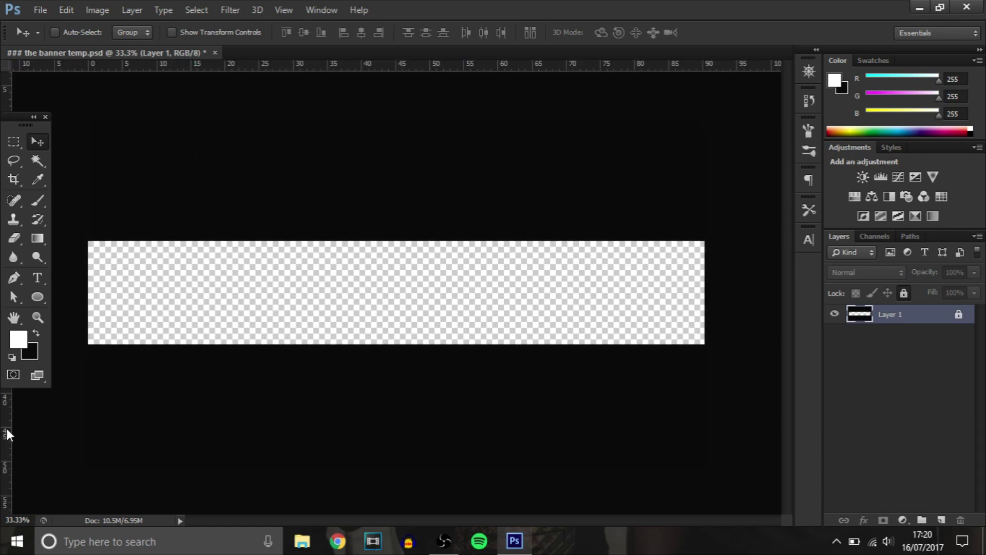
pyautogui.moveTo(6, 434); pyautogui.dragTo(397, 398)
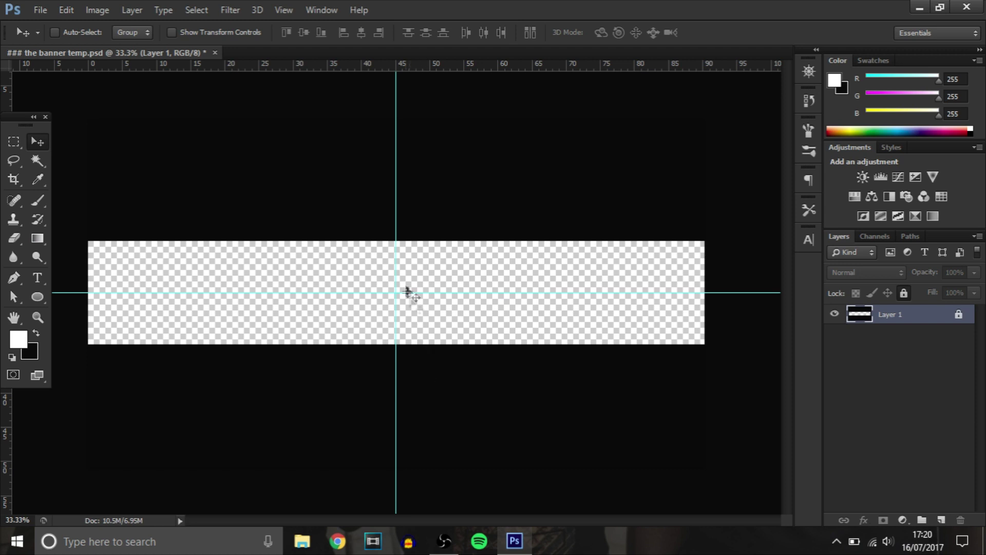
pyautogui.click(31, 298)
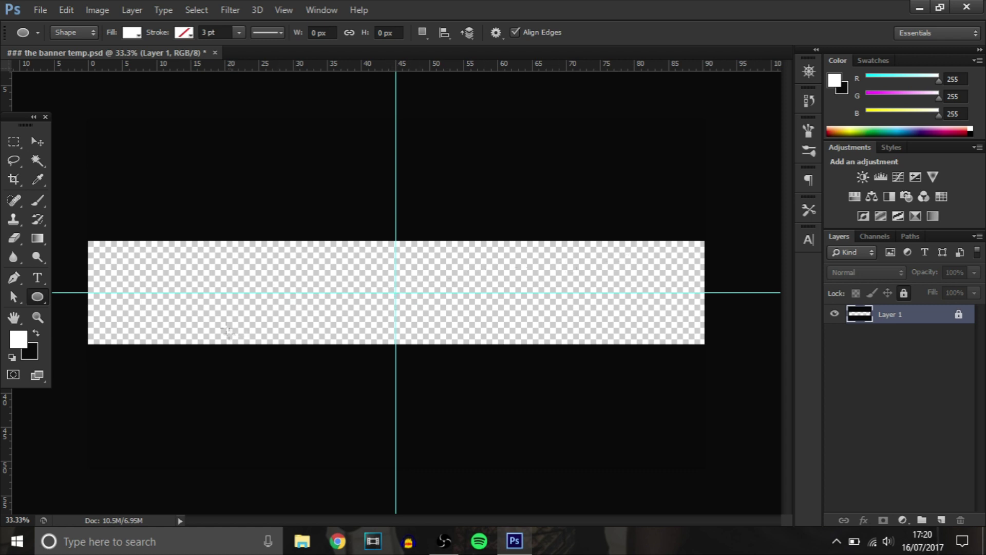
# Step: Draw a large white circle at the guide intersection with the Ellipse Tool
pyautogui.rightClick(42, 296)
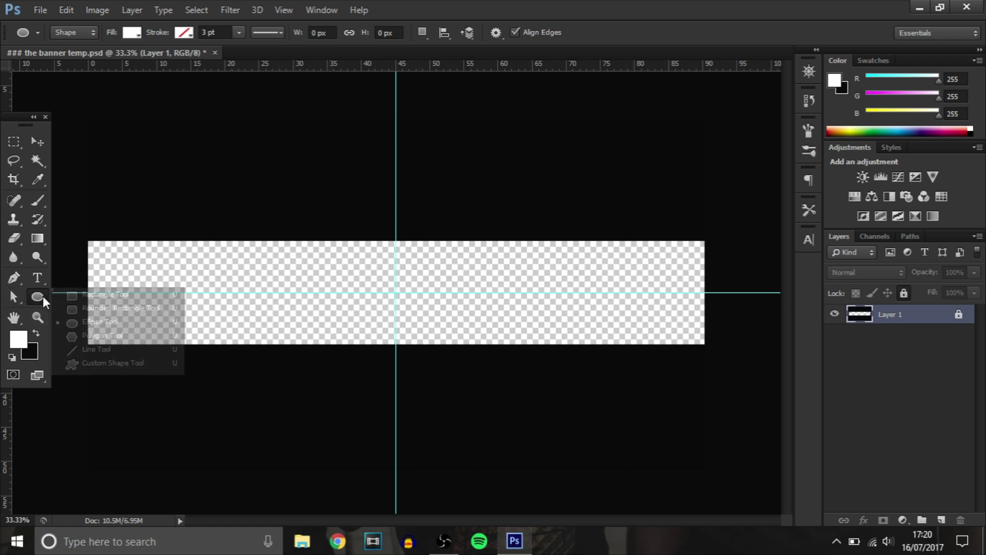
pyautogui.click(98, 321)
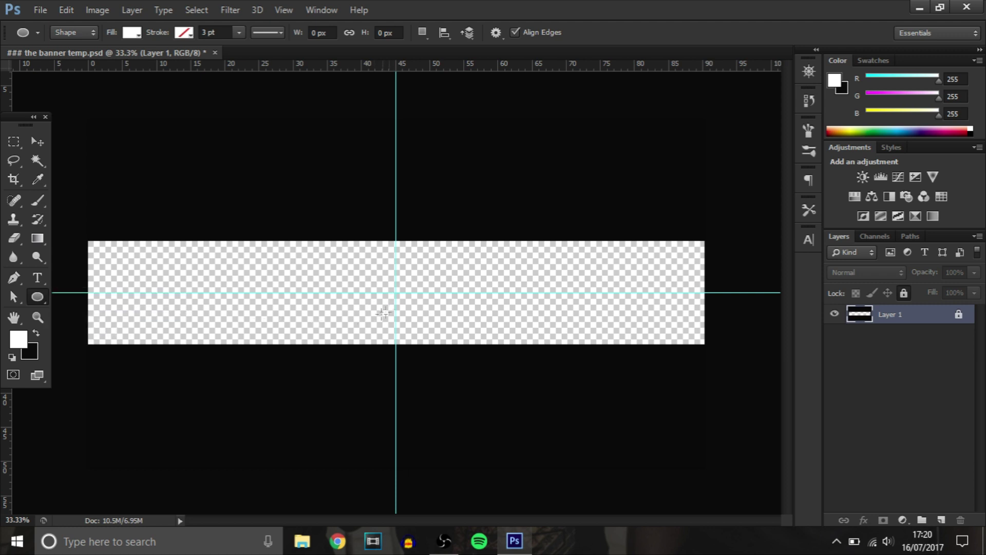
pyautogui.moveTo(387, 303); pyautogui.dragTo(413, 292)
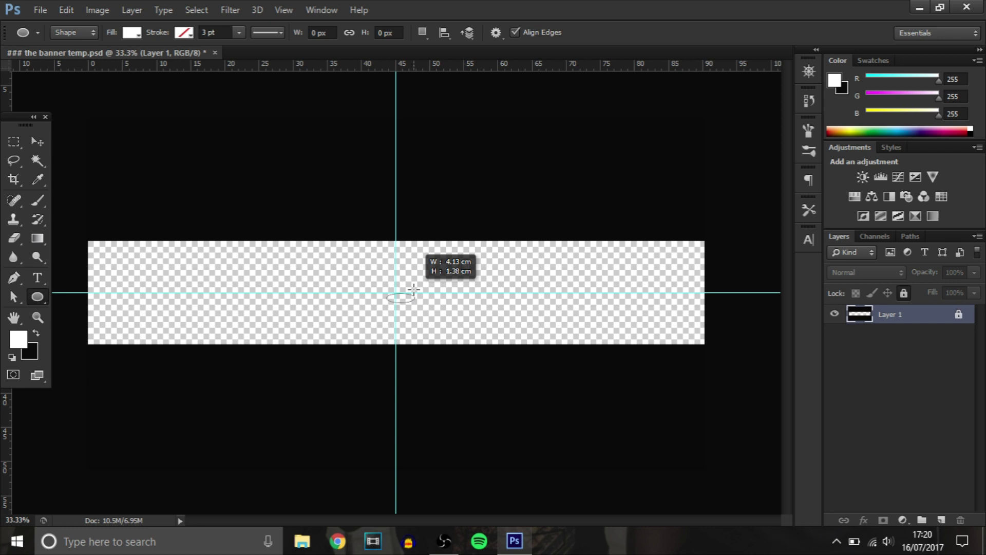
pyautogui.hotkey('ctrl', 'z')
pyautogui.moveTo(363, 324); pyautogui.dragTo(422, 263)
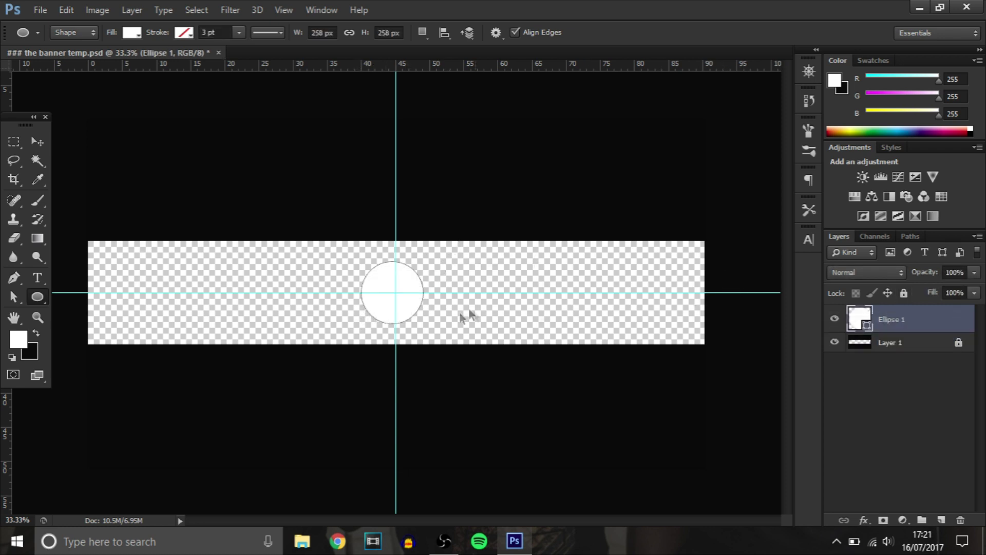
pyautogui.hotkey('ctrl', 'z')
pyautogui.moveTo(362, 320); pyautogui.dragTo(550, 228)
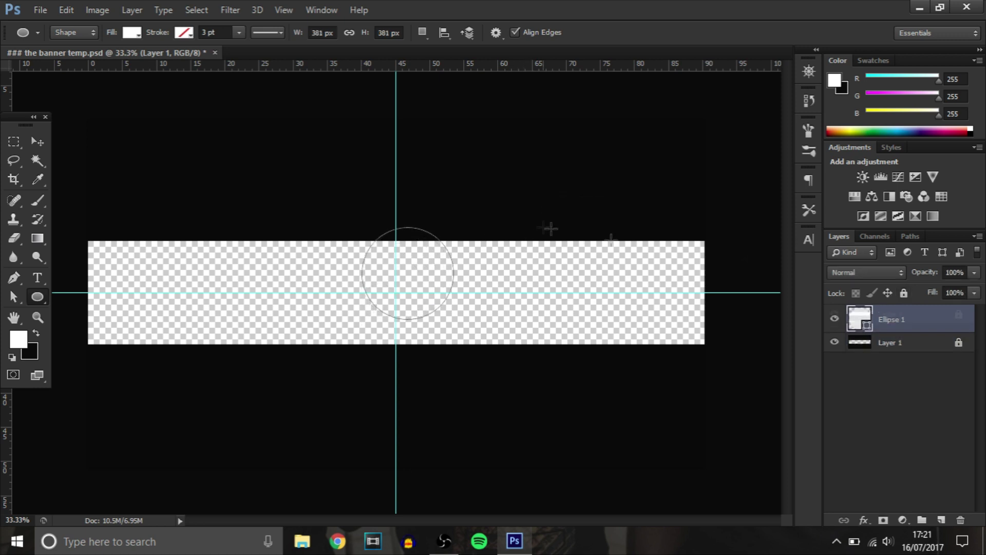
# Step: Rasterize the Ellipse 1 layer and move the circle onto the guide intersection
pyautogui.rightClick(920, 319)
pyautogui.click(694, 194)
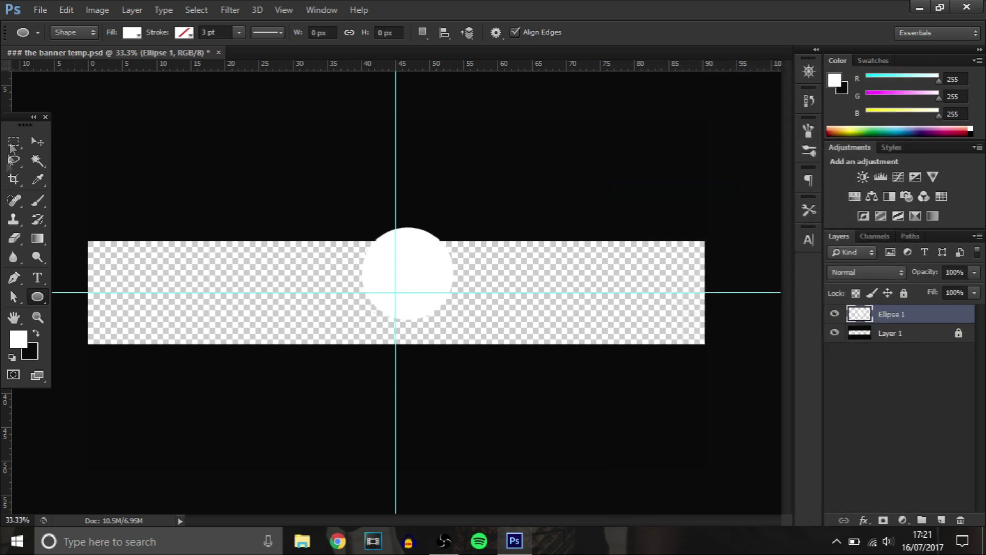
pyautogui.click(41, 143)
pyautogui.hotkey('ctrl', 't')
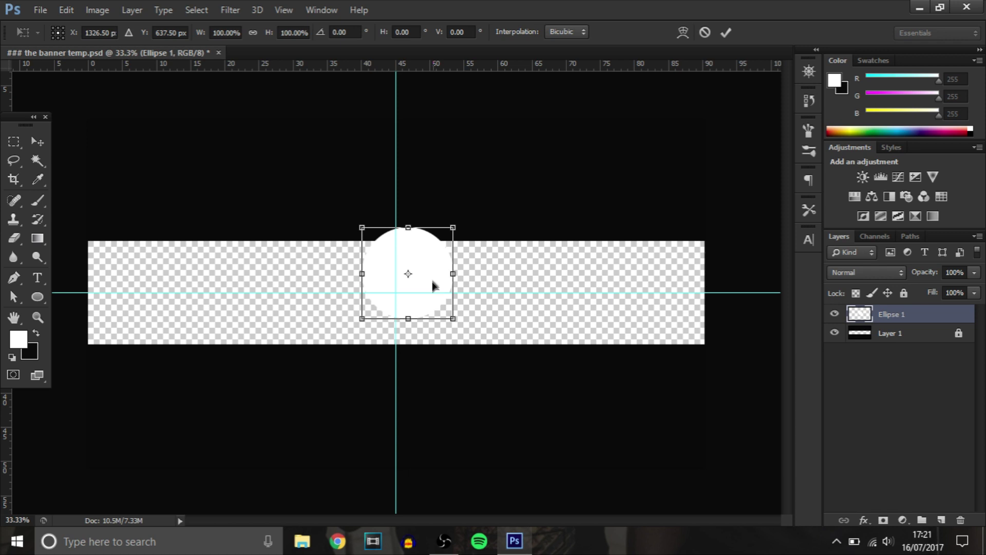
pyautogui.moveTo(434, 282); pyautogui.dragTo(425, 296)
pyautogui.press('Return')
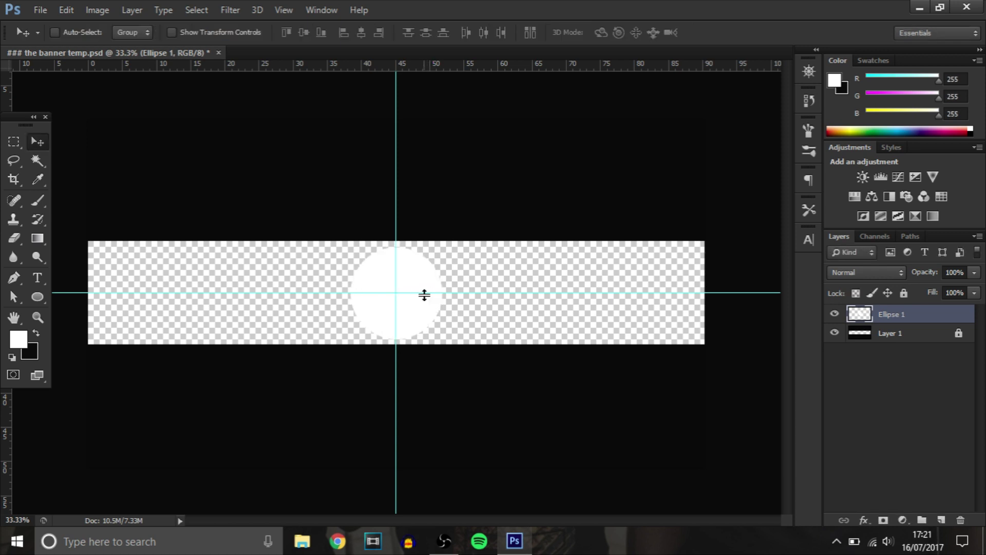
# Step: Darken the circle to grey with Hue/Saturation Lightness -32
pyautogui.hotkey('ctrl', 'u')
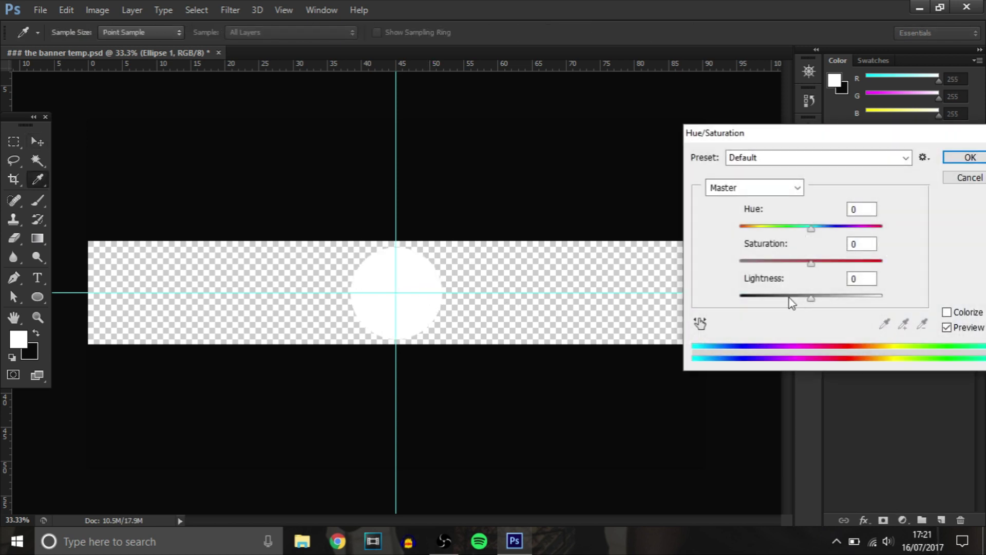
pyautogui.click(789, 299)
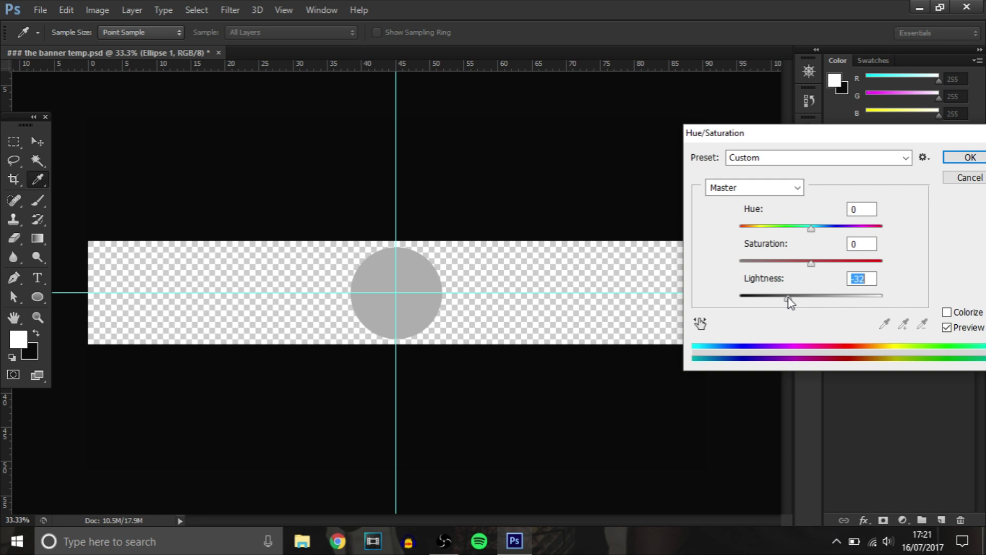
pyautogui.click(970, 158)
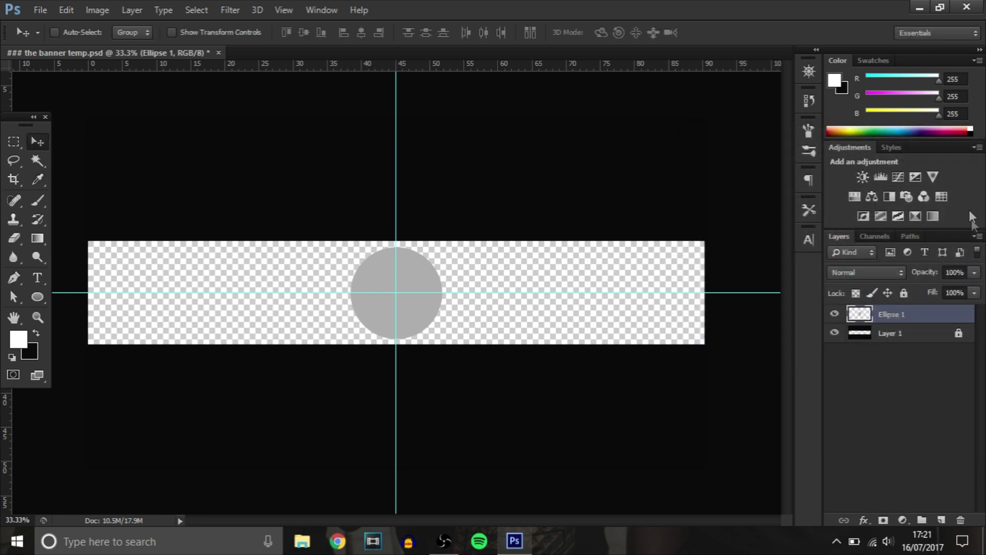
# Step: Duplicate the circle and enlarge the original Ellipse 1 to about 172%
pyautogui.hotkey('ctrl', 'j')
pyautogui.click(910, 333)
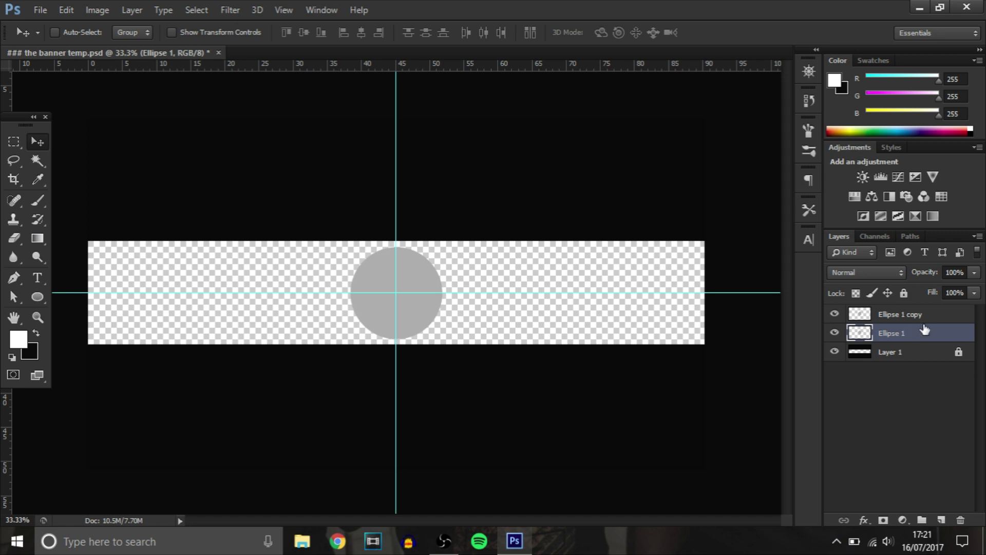
pyautogui.hotkey('ctrl', 't')
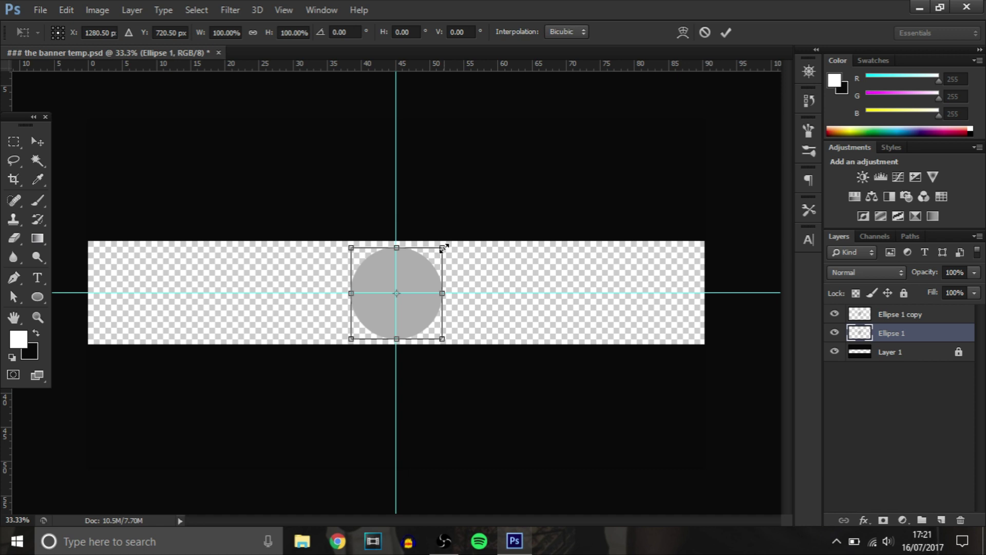
pyautogui.moveTo(443, 248); pyautogui.dragTo(475, 214)
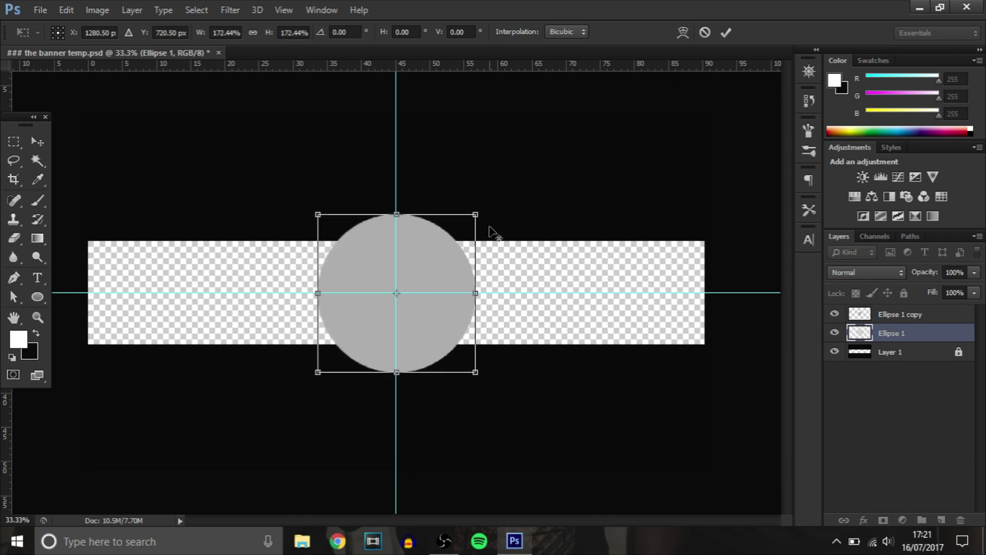
pyautogui.press('Return')
# Step: Move Layer 1 to the top and darken the enlarged outer circle with Hue/Saturation
pyautogui.moveTo(914, 352); pyautogui.dragTo(927, 310)
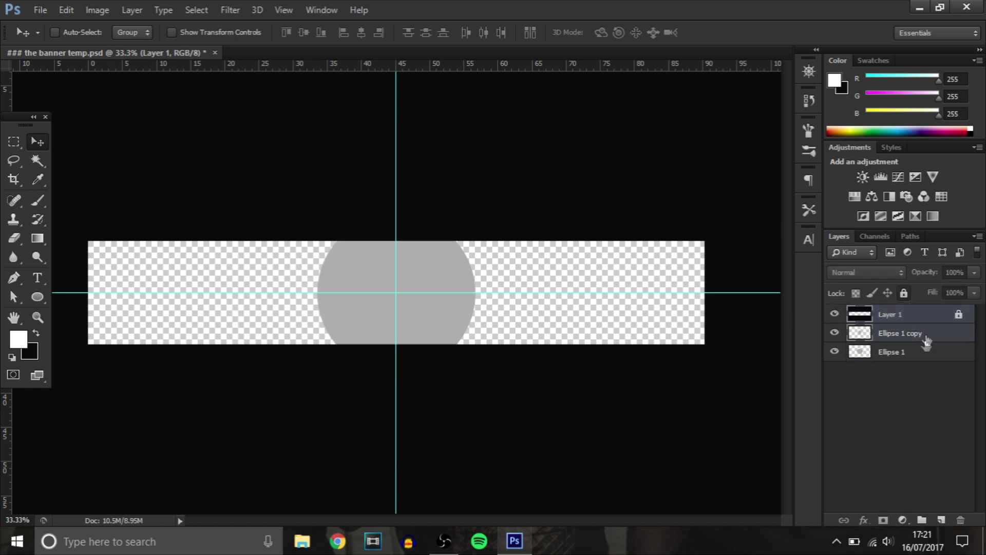
pyautogui.click(918, 353)
pyautogui.hotkey('ctrl', 'u')
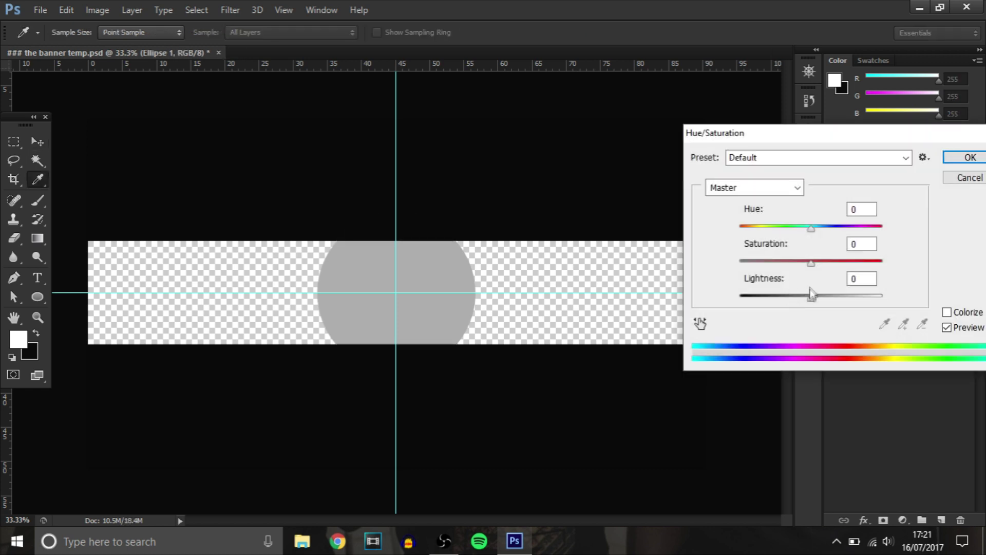
pyautogui.moveTo(810, 297); pyautogui.dragTo(783, 301)
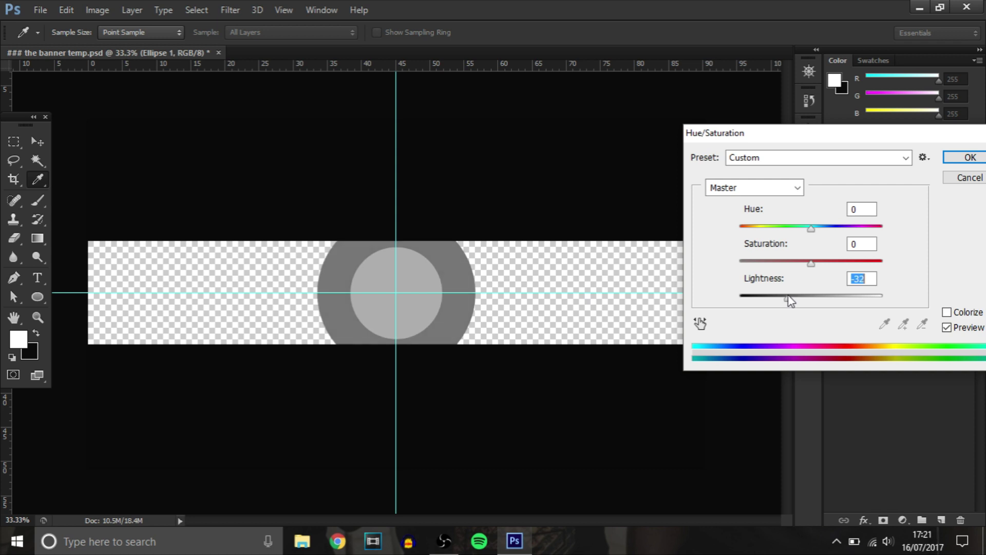
pyautogui.click(970, 158)
# Step: Enlarge the outer circle further to about 113%
pyautogui.press('v')
pyautogui.hotkey('ctrl', 't')
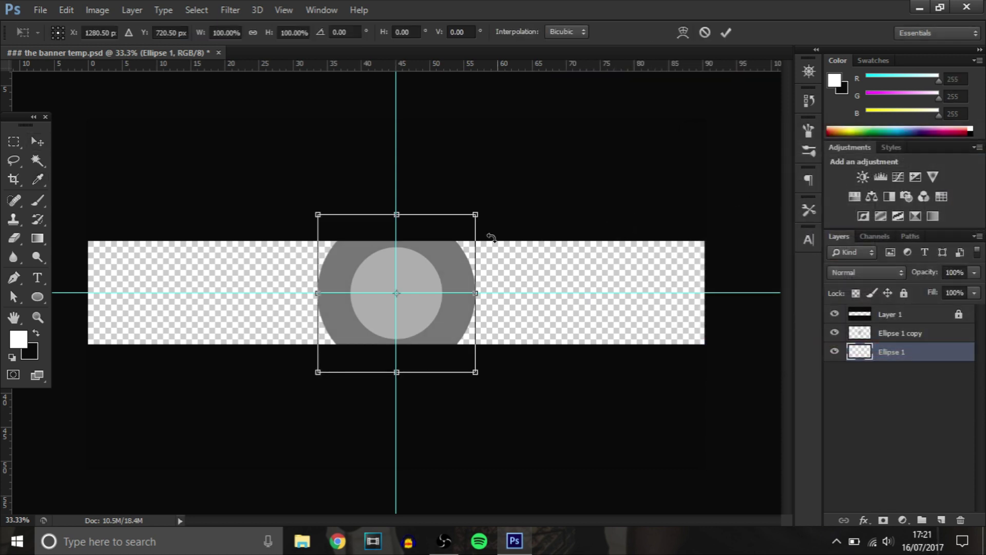
pyautogui.moveTo(476, 215); pyautogui.dragTo(486, 204)
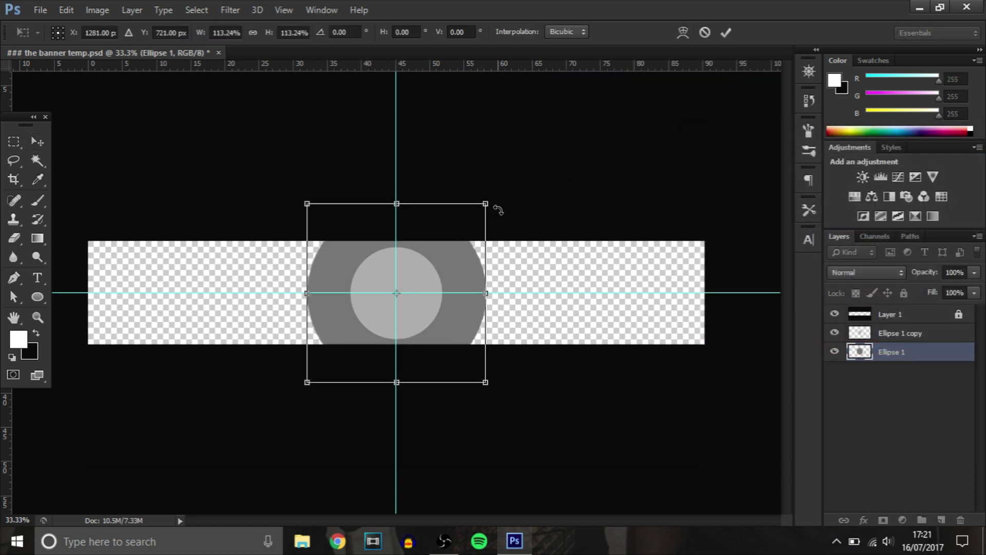
pyautogui.press('Return')
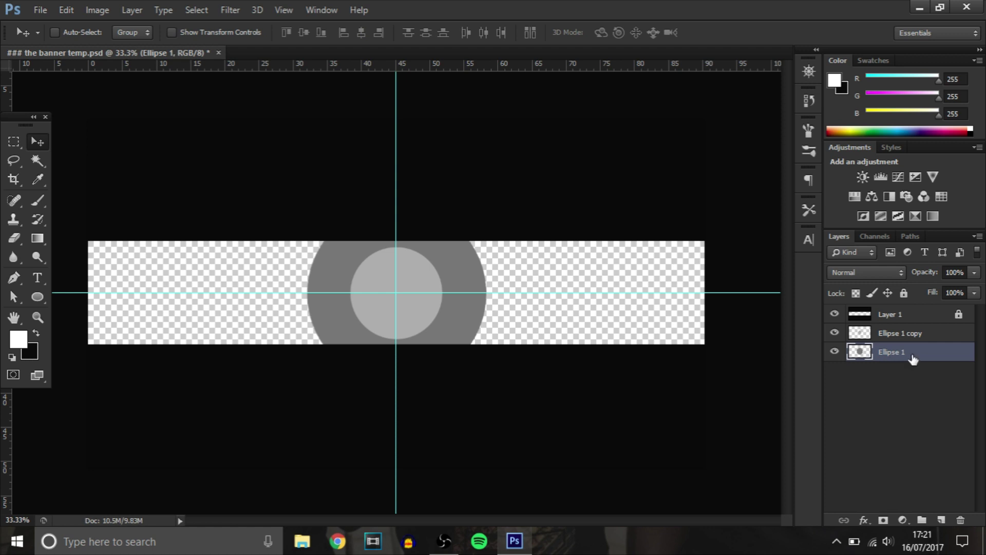
# Step: Duplicate Ellipse 1, enlarge the bottom copy to 119%, and darken it to Lightness -25
pyautogui.hotkey('ctrl', 'j')
pyautogui.click(909, 372)
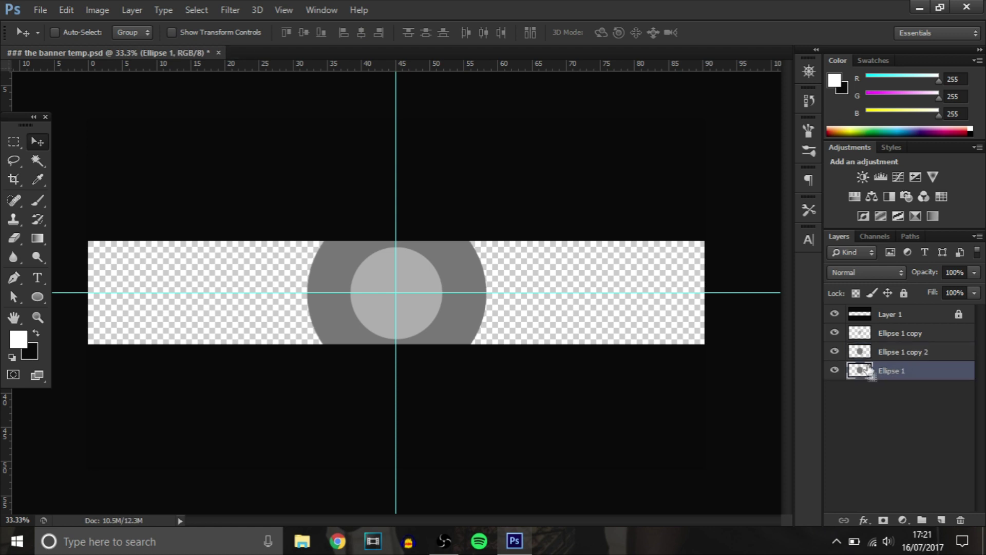
pyautogui.hotkey('ctrl', 't')
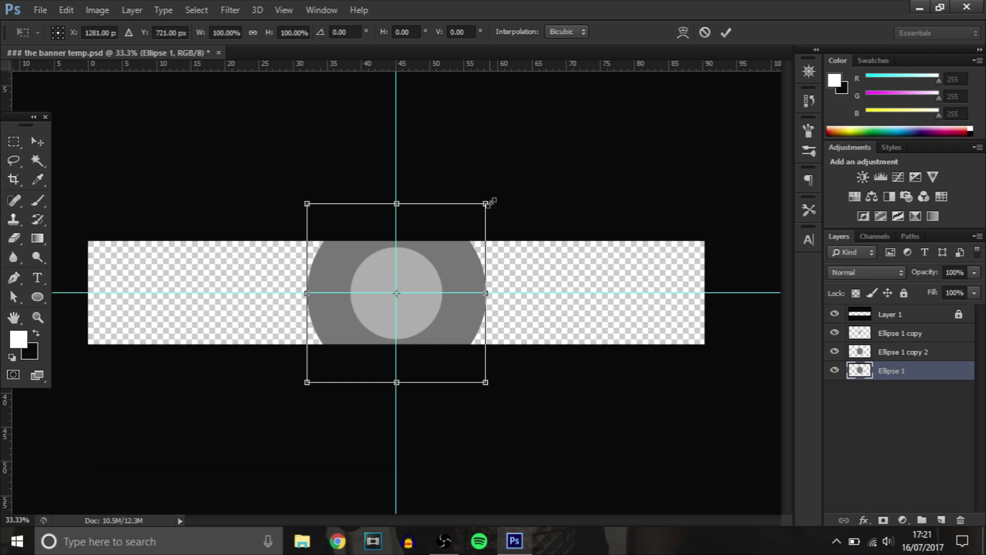
pyautogui.moveTo(488, 203); pyautogui.dragTo(505, 187)
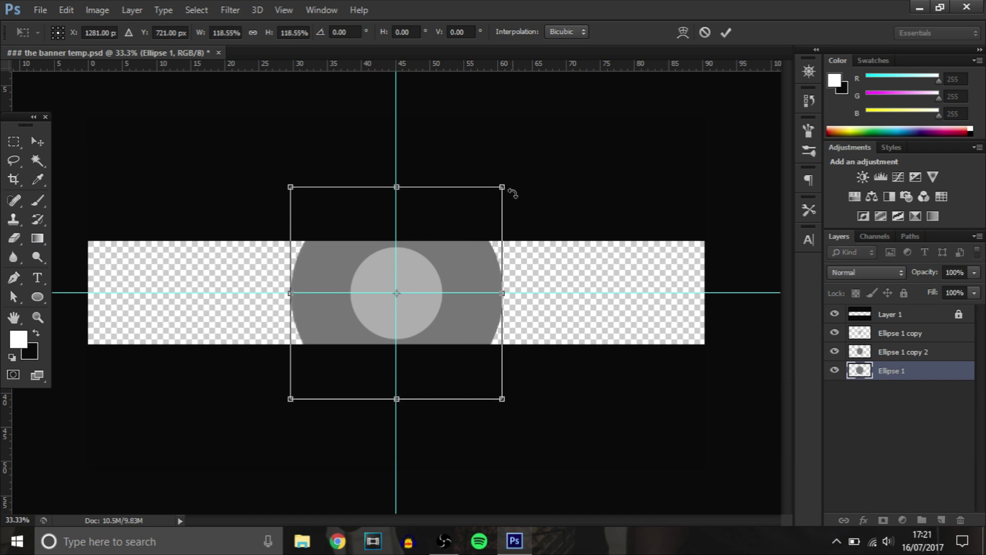
pyautogui.press('Return')
pyautogui.hotkey('ctrl', 'u')
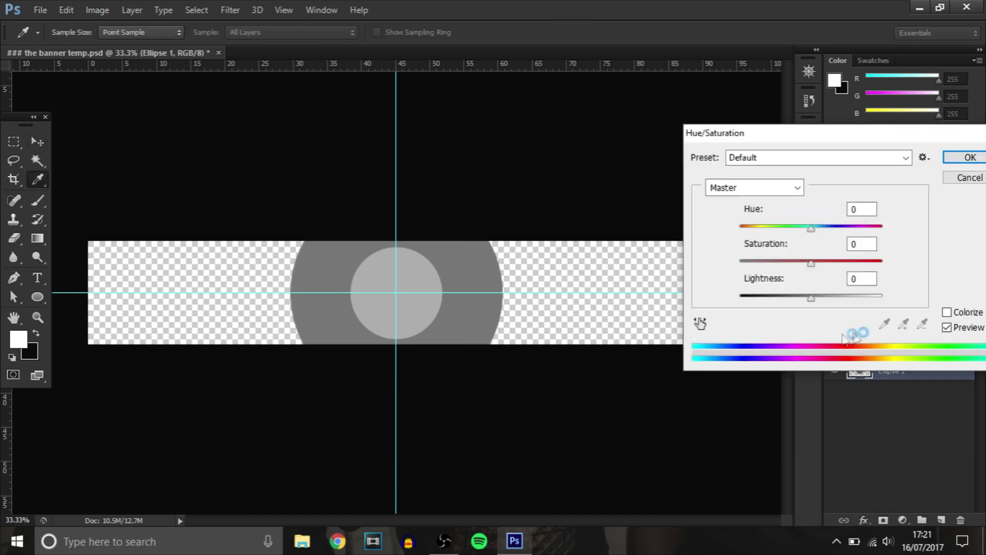
pyautogui.moveTo(810, 298); pyautogui.dragTo(792, 299)
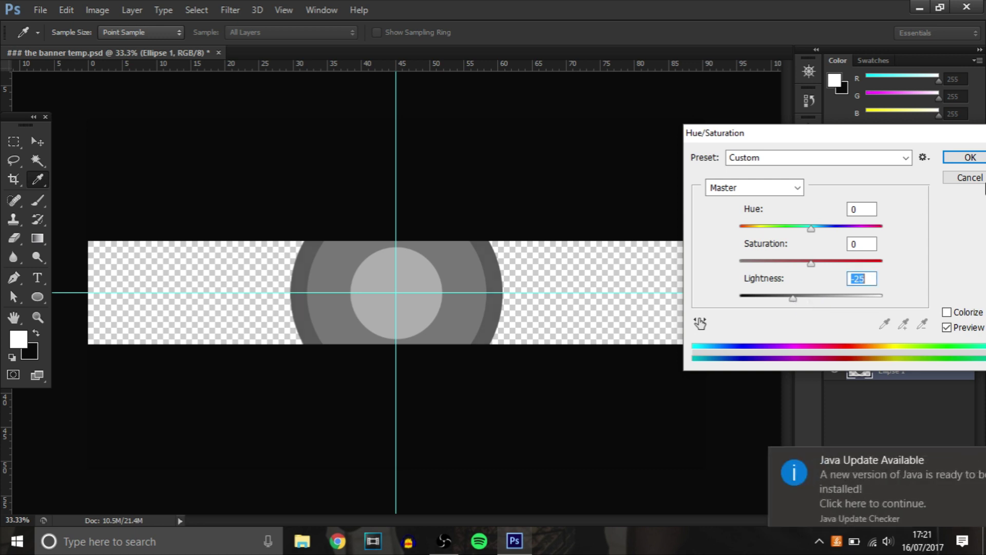
# Step: Apply the ring's darkening, then add a ring enlarged to 160% at Lightness -47
pyautogui.click(969, 158)
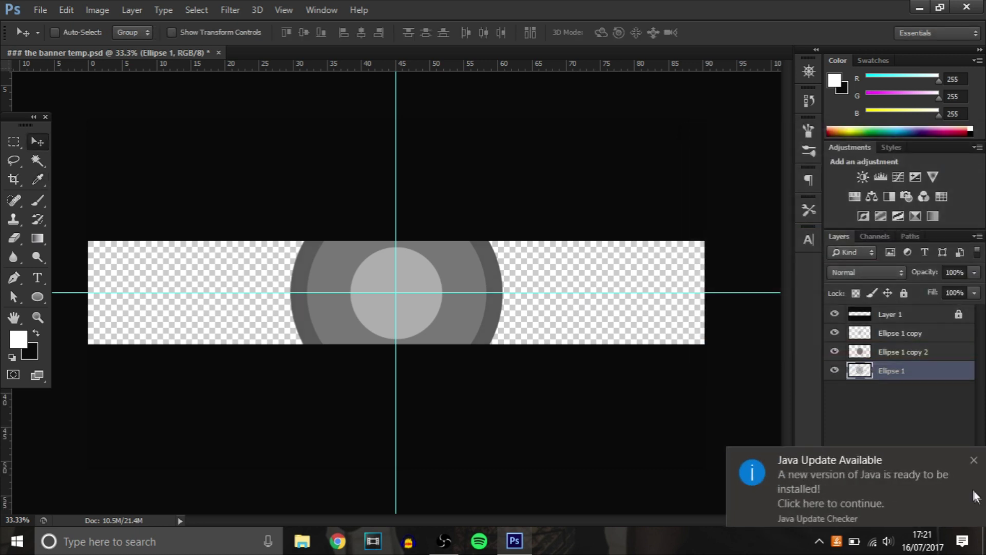
pyautogui.click(974, 460)
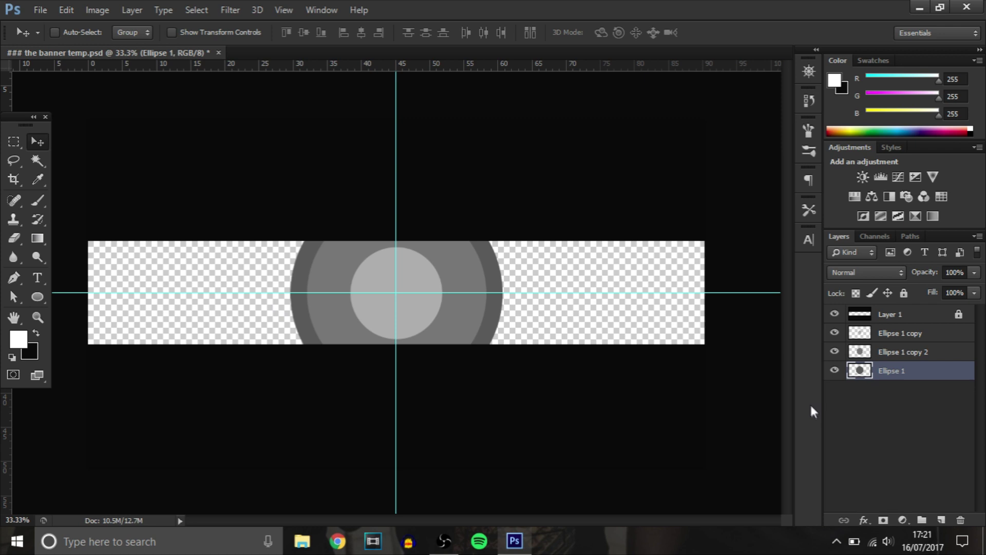
pyautogui.hotkey('ctrl', 'j')
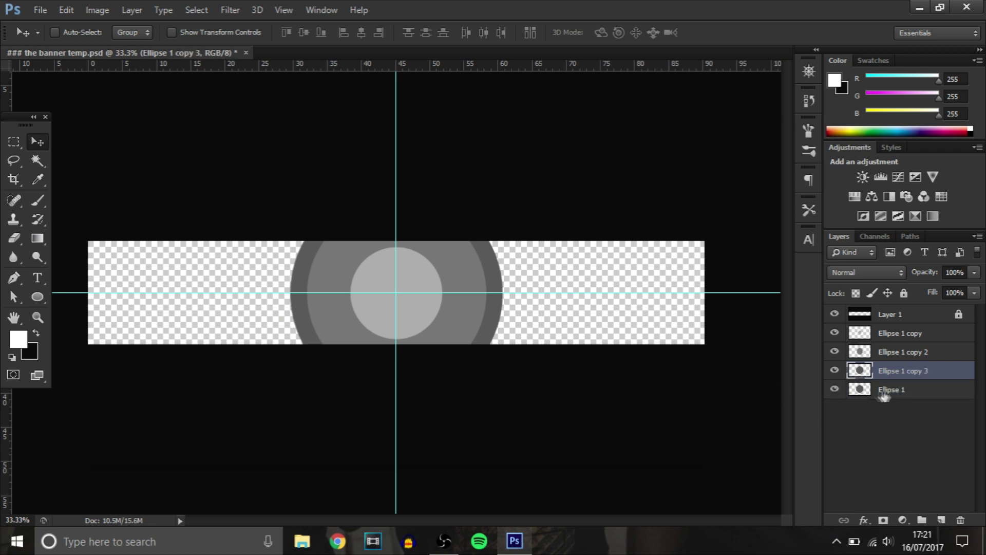
pyautogui.click(886, 389)
pyautogui.hotkey('ctrl', 't')
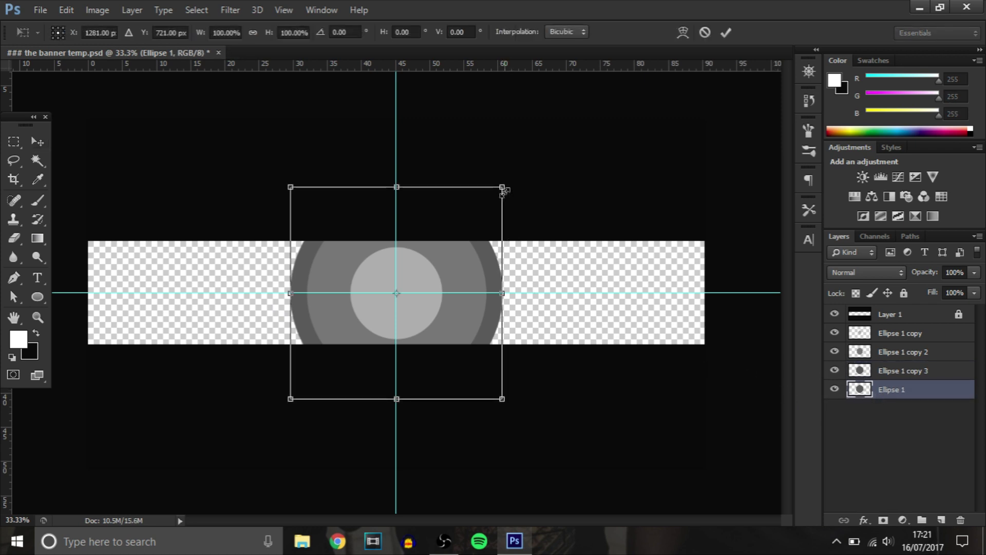
pyautogui.moveTo(503, 189); pyautogui.dragTo(587, 149)
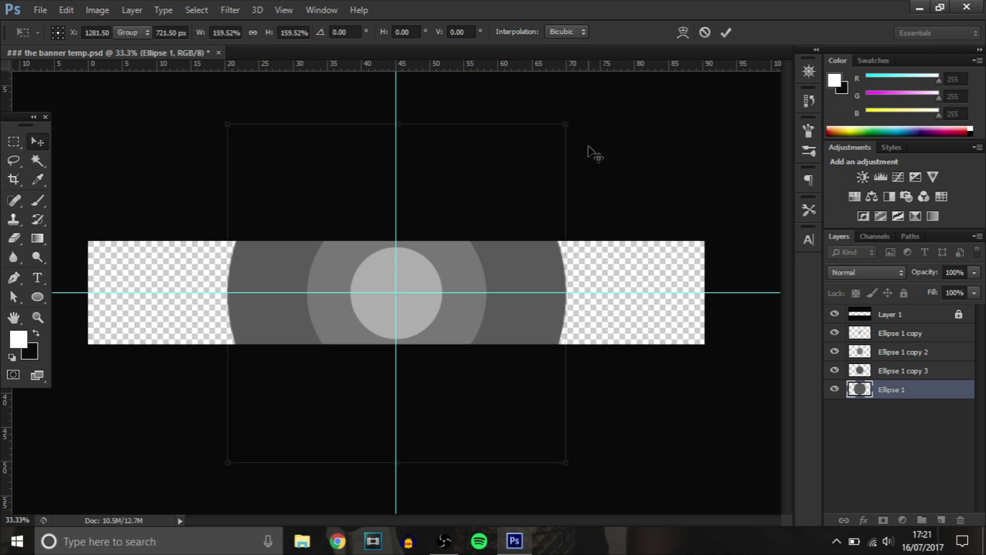
pyautogui.press('Return')
pyautogui.hotkey('ctrl', 'u')
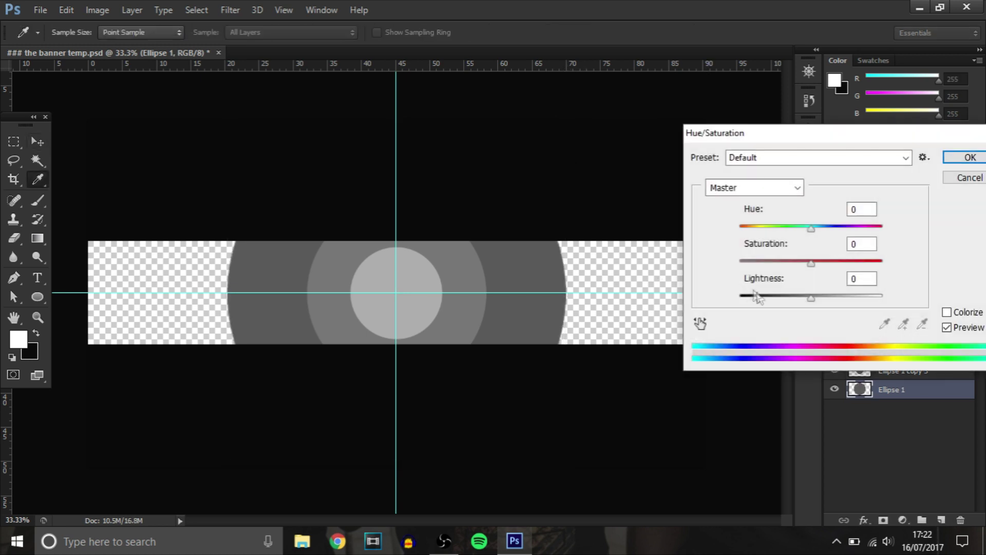
pyautogui.moveTo(791, 297); pyautogui.dragTo(777, 300)
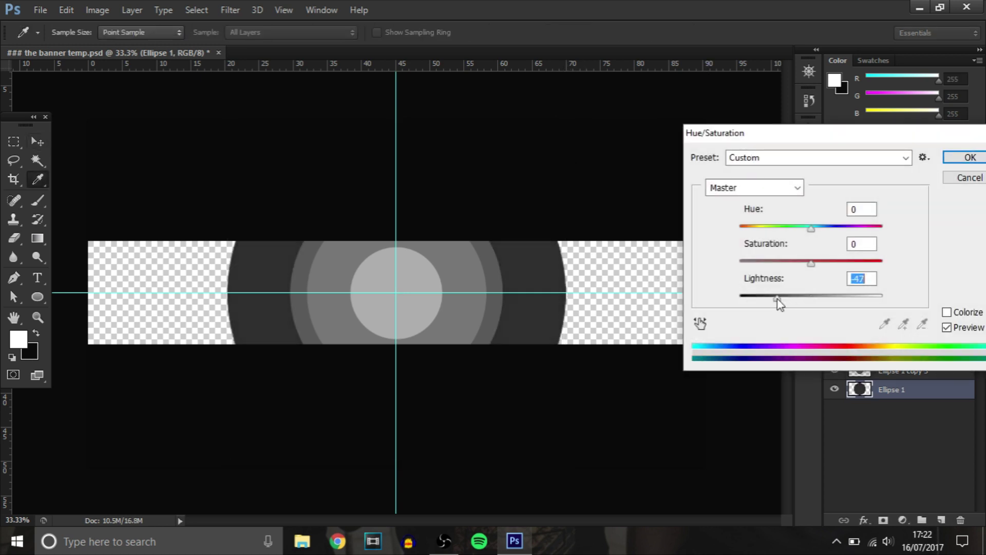
pyautogui.click(970, 157)
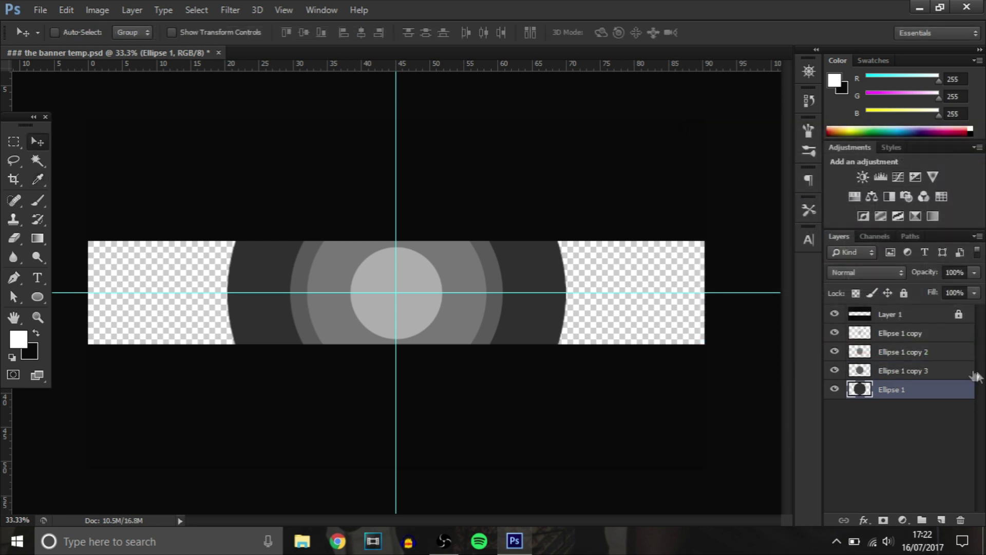
# Step: Add a larger ring across the banner, brightened to Lightness +36
pyautogui.hotkey('ctrl', 'j')
pyautogui.click(921, 410)
pyautogui.hotkey('ctrl', 't')
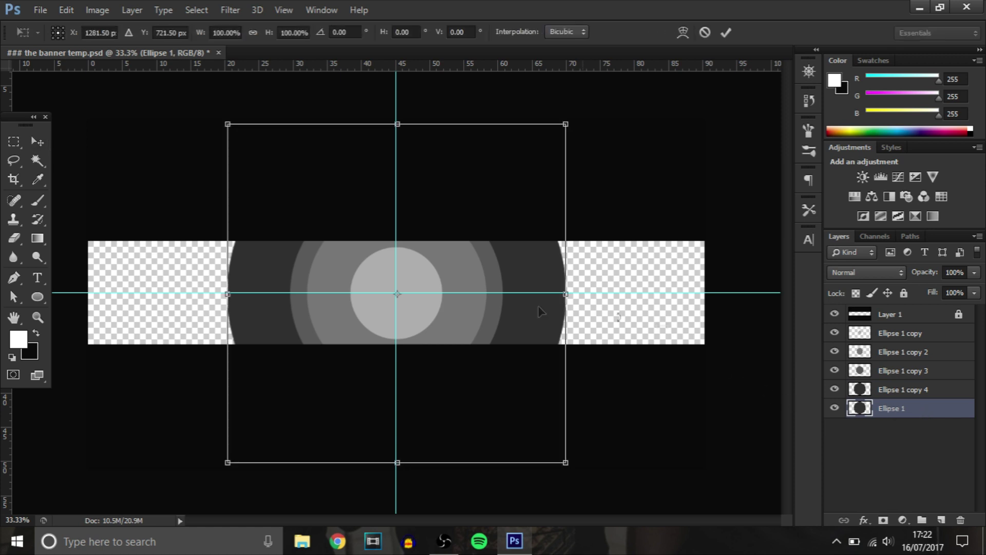
pyautogui.moveTo(584, 121); pyautogui.dragTo(676, 82)
pyautogui.press('Return')
pyautogui.hotkey('ctrl', 'u')
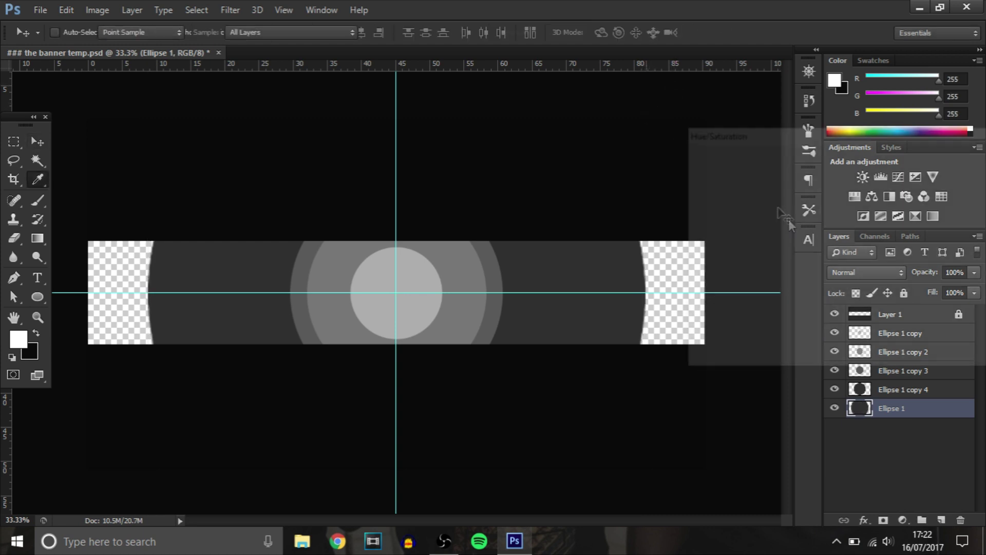
pyautogui.moveTo(811, 296); pyautogui.dragTo(839, 300)
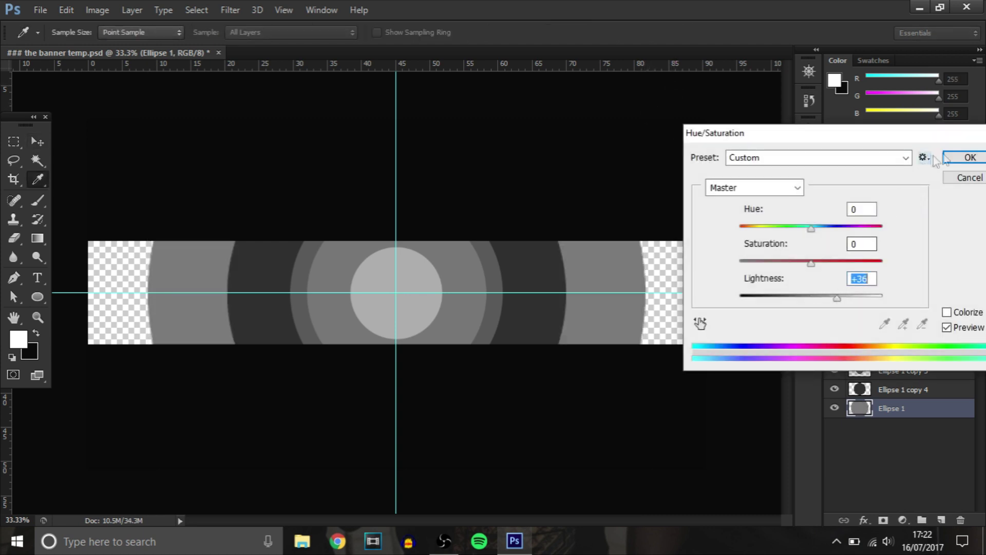
pyautogui.click(971, 158)
# Step: Stretch the last ring to cover the whole banner and darken it to Lightness -36
pyautogui.hotkey('ctrl', 'j')
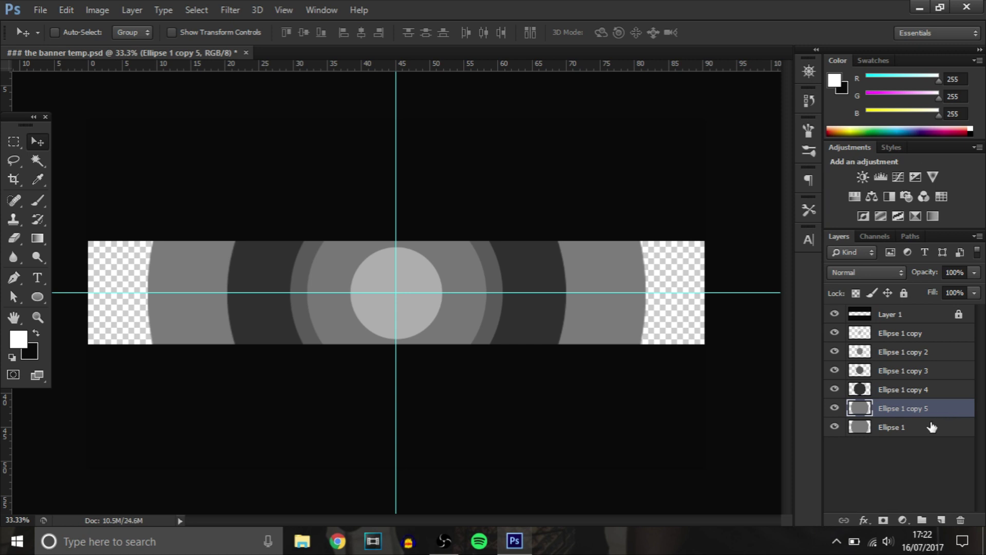
pyautogui.click(932, 427)
pyautogui.hotkey('ctrl', 't')
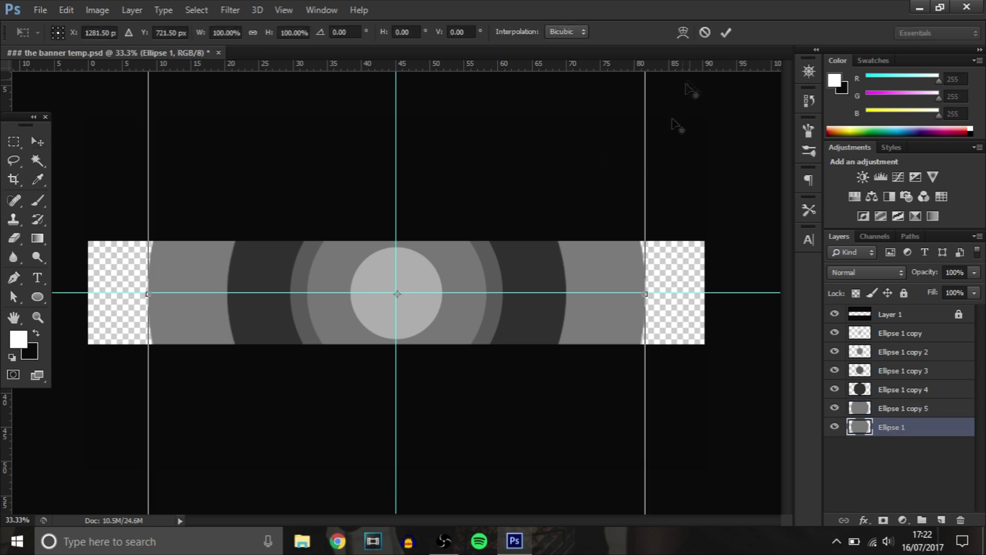
pyautogui.hotkey('ctrl', '0')
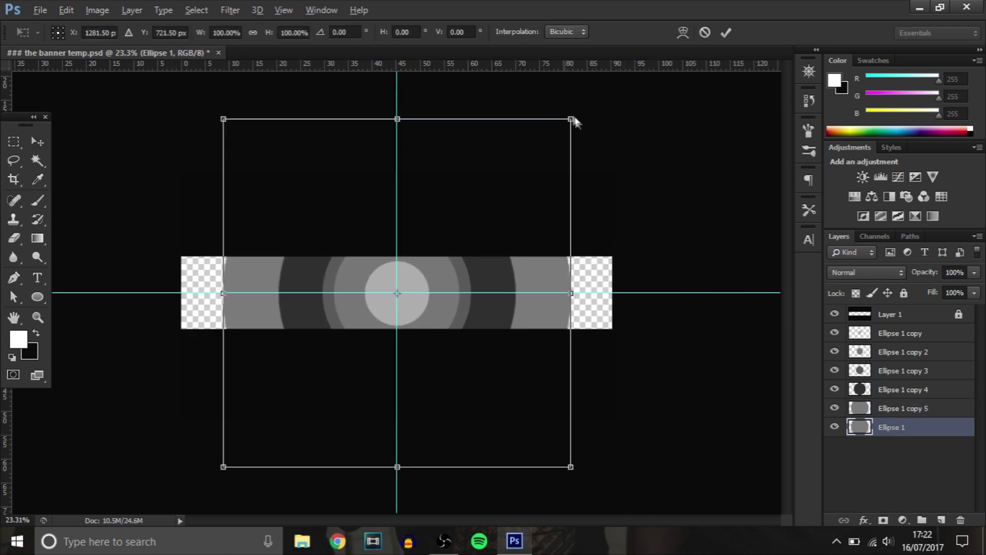
pyautogui.moveTo(577, 117); pyautogui.dragTo(638, 76)
pyautogui.press('Return')
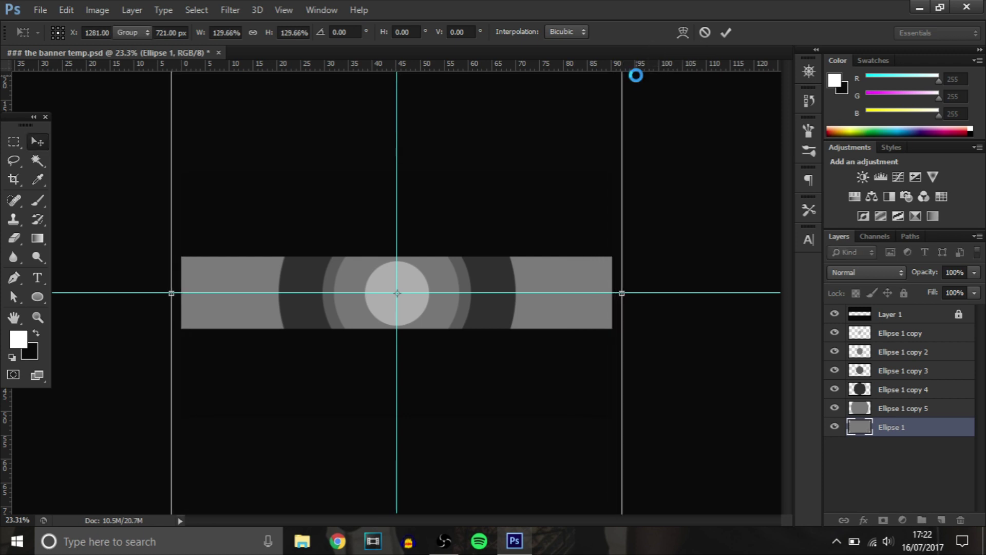
pyautogui.hotkey('ctrl', 'u')
pyautogui.click(785, 296)
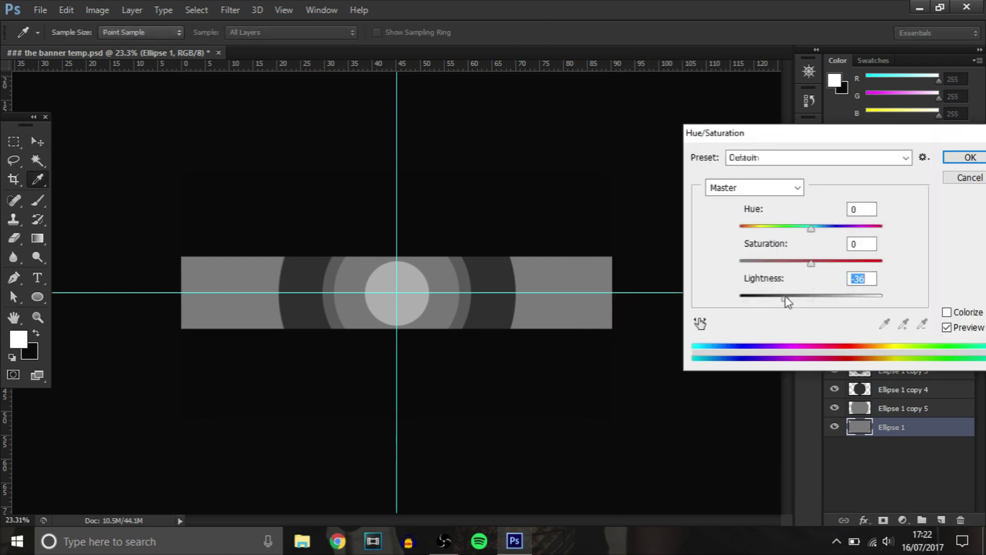
pyautogui.click(968, 157)
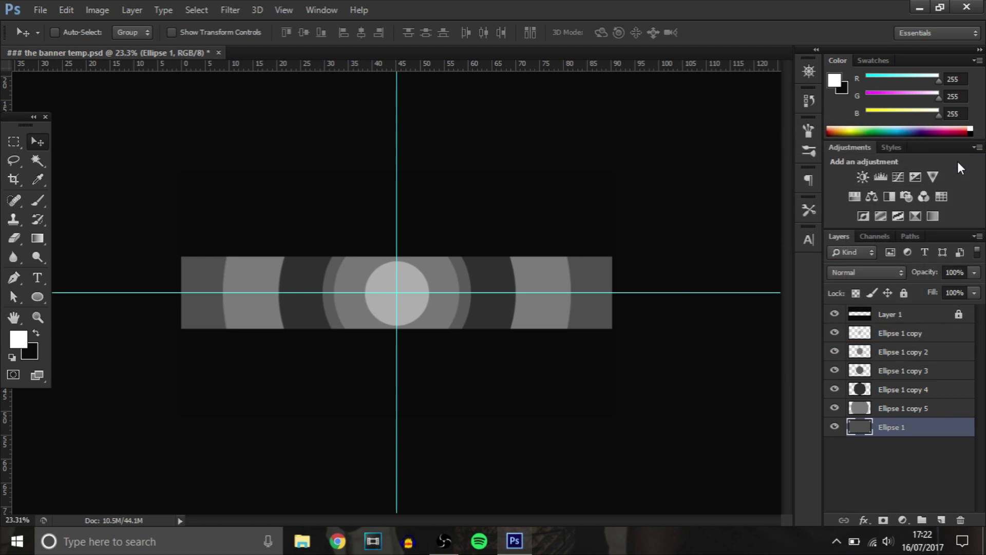
# Step: Hide the guides, zoom back in, and select each Ellipse 1 copy layer in turn
pyautogui.hotkey('ctrl', 'h')
pyautogui.hotkey('ctrl', '+')
pyautogui.hotkey('ctrl', '+')
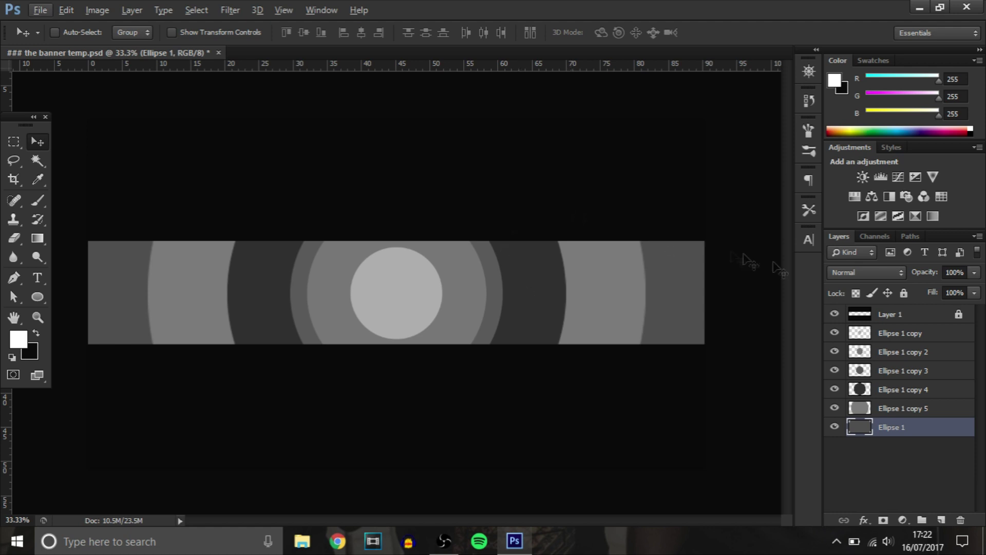
pyautogui.click(890, 334)
pyautogui.click(894, 355)
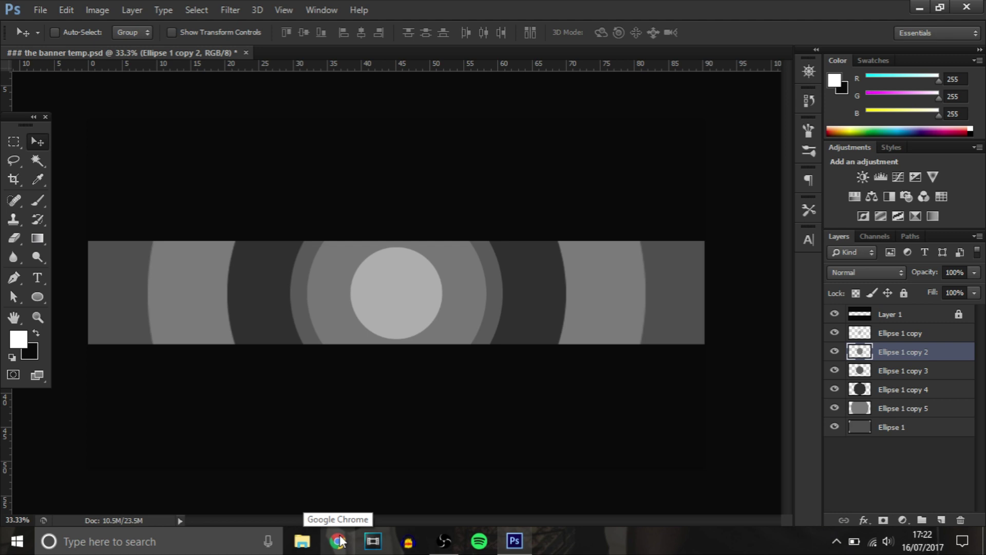
pyautogui.click(908, 407)
pyautogui.click(907, 389)
pyautogui.click(907, 371)
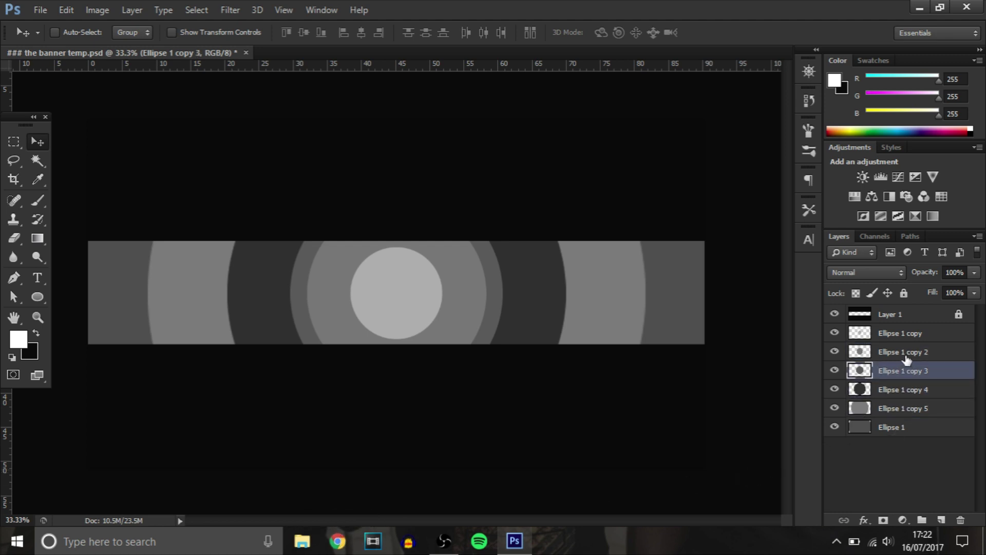
pyautogui.click(907, 352)
pyautogui.click(907, 333)
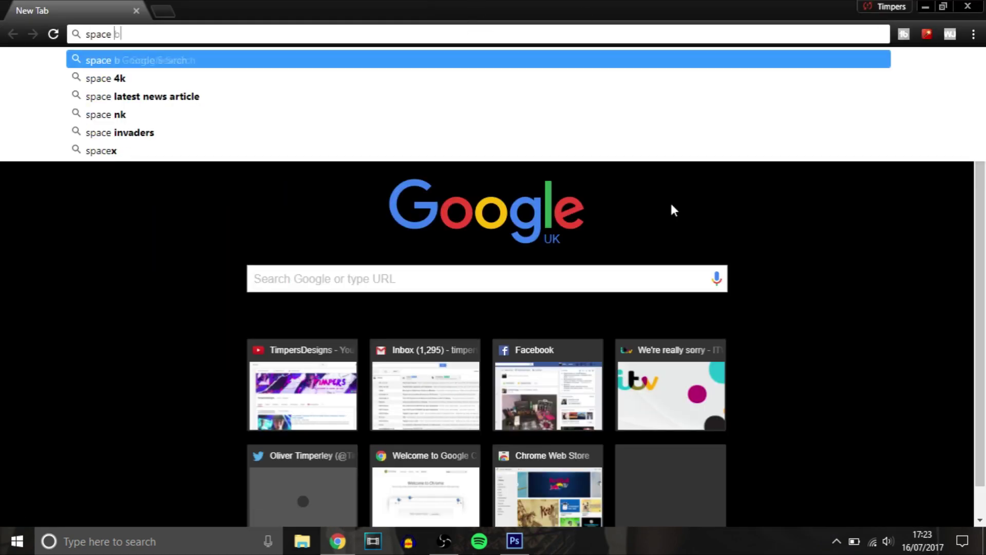
pyautogui.write('wallpaper 4k')
# Step: Search Google Images for 'space wallpaper 4k' and copy the milky-way image
pyautogui.press('Return')
pyautogui.click(168, 137)
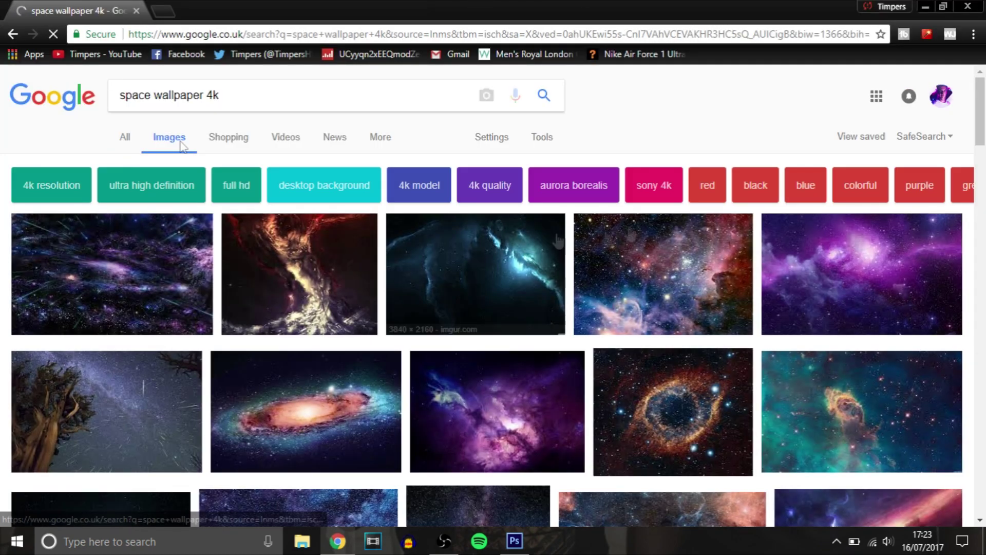
pyautogui.scroll(-1, 722, 365)
pyautogui.scroll(-1, 257, 403)
pyautogui.click(257, 403)
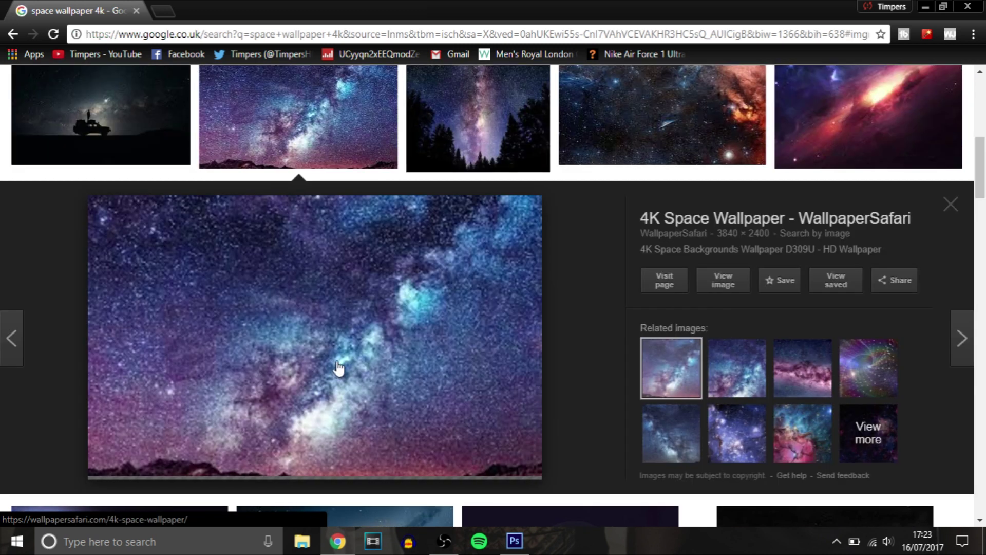
pyautogui.rightClick(337, 368)
pyautogui.click(362, 288)
# Step: Paste the milky-way image into the banner, clip it to its ring and scale it to fit
pyautogui.click(514, 541)
pyautogui.hotkey('ctrl', 'v')
pyautogui.moveTo(936, 333); pyautogui.dragTo(939, 407)
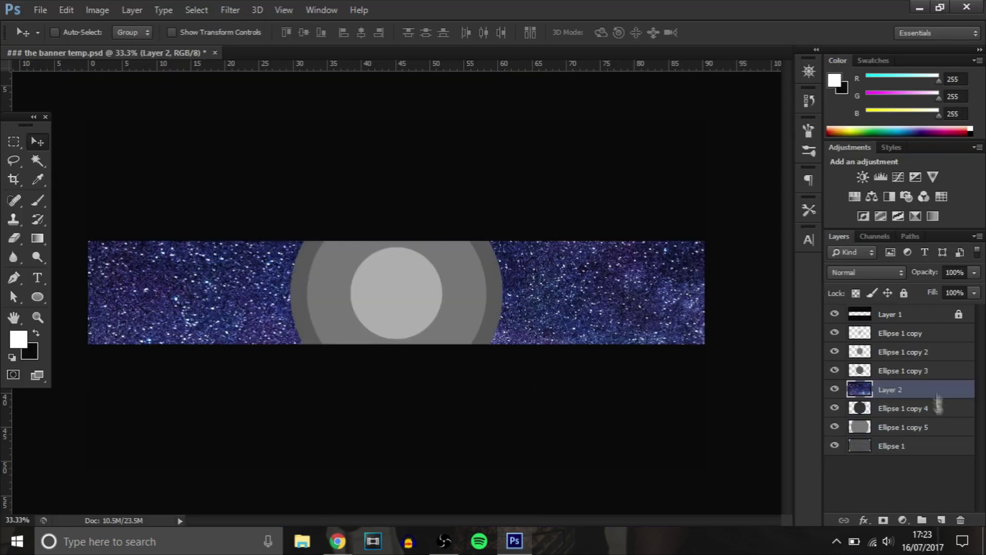
pyautogui.rightClick(937, 395)
pyautogui.click(668, 254)
pyautogui.hotkey('ctrl', 't')
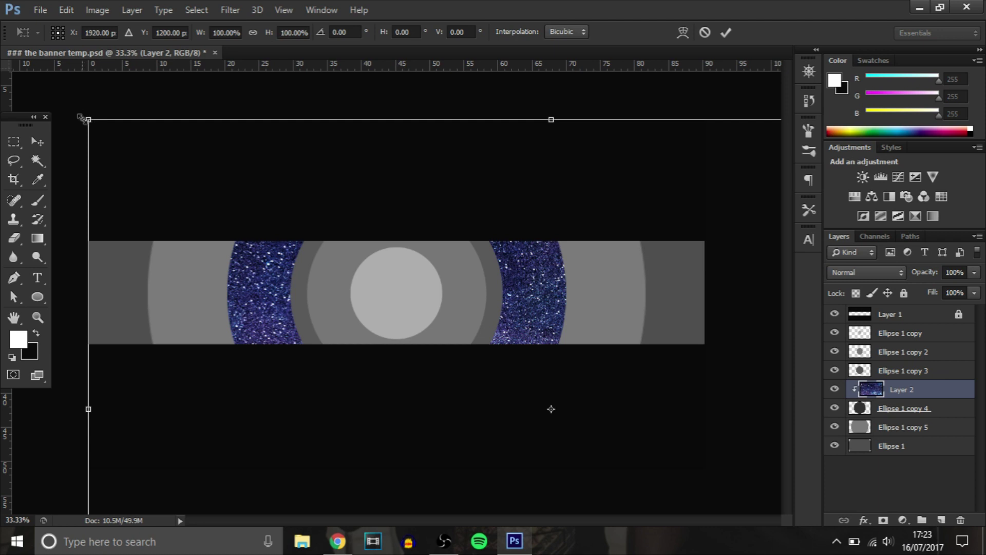
pyautogui.moveTo(552, 409); pyautogui.dragTo(440, 309)
pyautogui.moveTo(661, 474); pyautogui.dragTo(577, 452)
pyautogui.moveTo(480, 351); pyautogui.dragTo(480, 308)
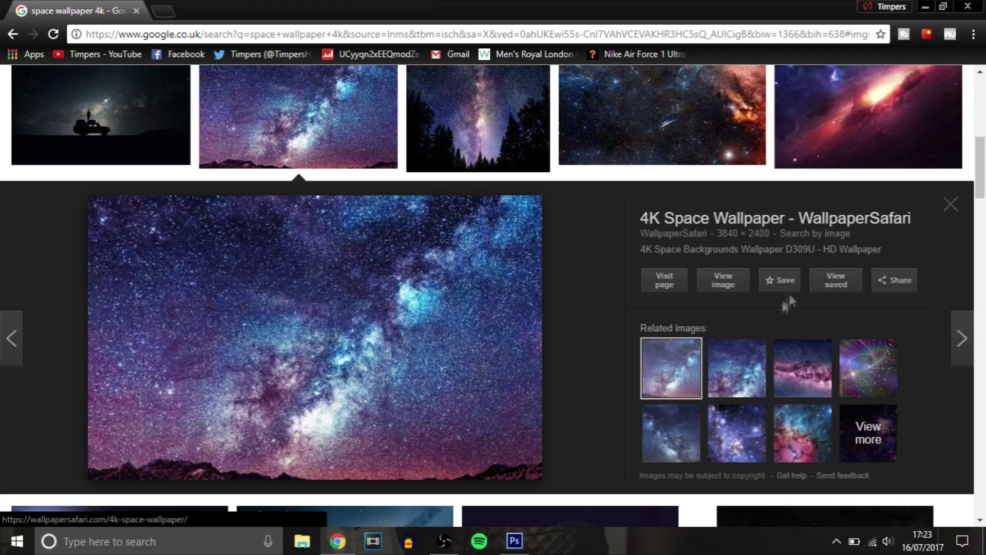
# Step: Paste the red galaxy image, clip it and shrink it over the centre rings
pyautogui.click(952, 205)
pyautogui.click(898, 172)
pyautogui.rightClick(471, 335)
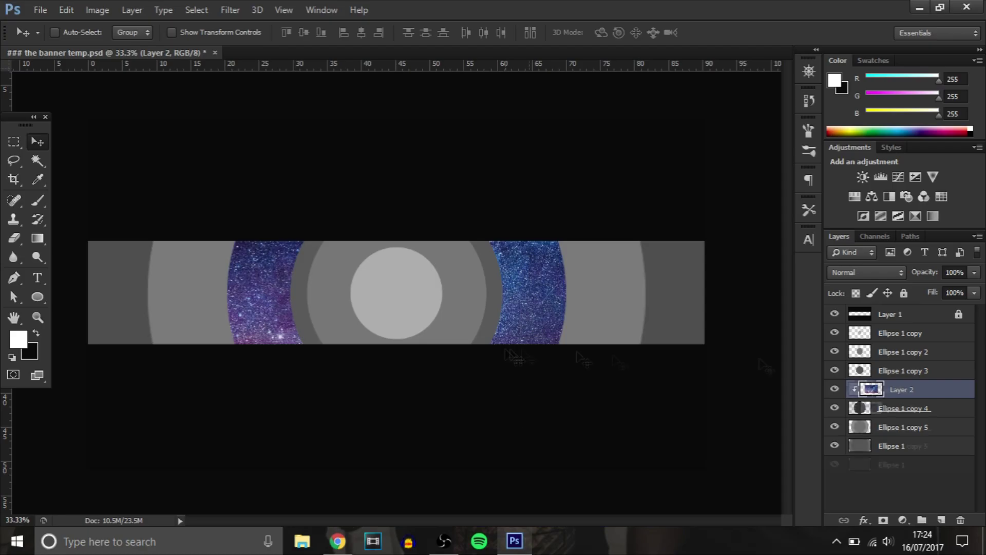
pyautogui.hotkey('ctrl', 'v')
pyautogui.rightClick(936, 374)
pyautogui.click(667, 253)
pyautogui.hotkey('ctrl', 't')
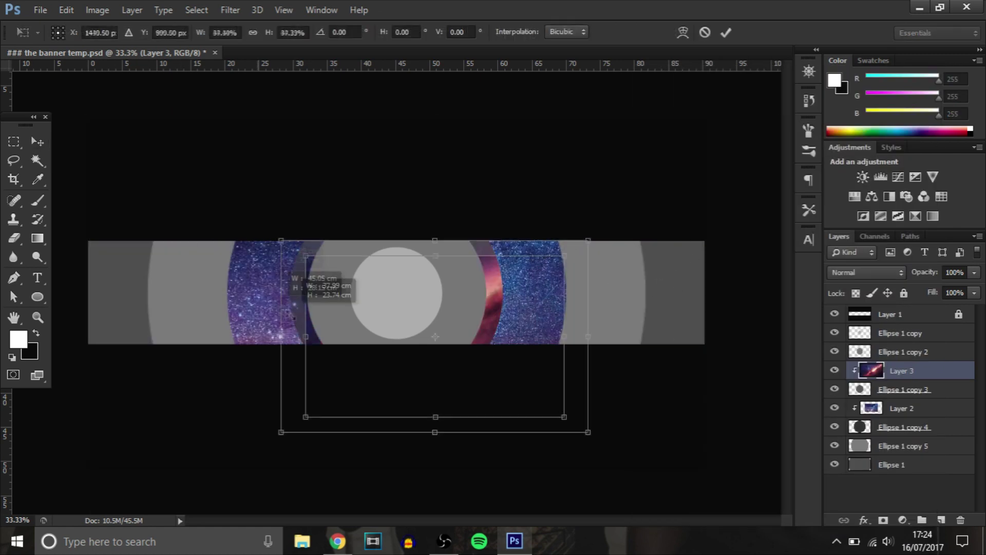
pyautogui.moveTo(297, 265); pyautogui.dragTo(231, 224)
pyautogui.press('Return')
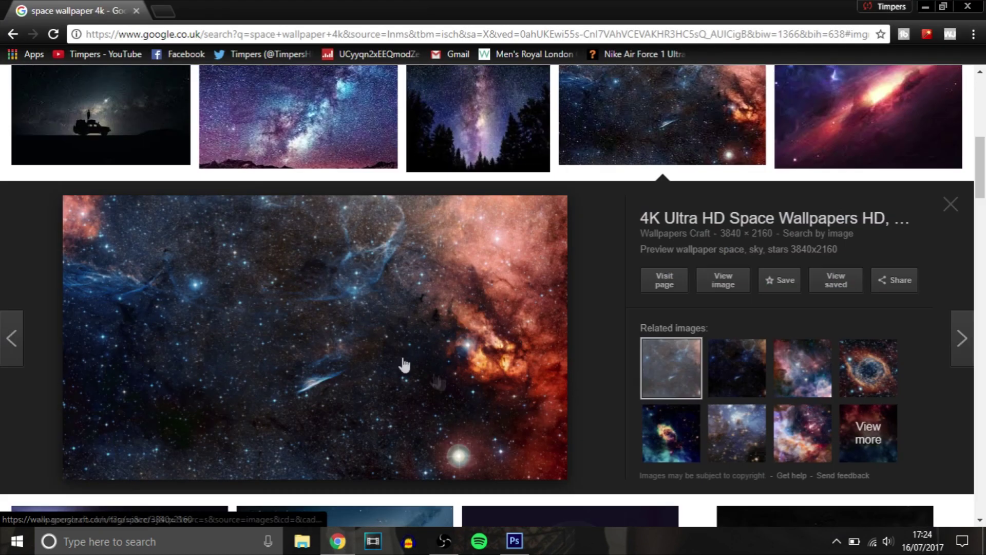
# Step: Copy a similar nebula image, paste it into the banner and shrink it to about half size
pyautogui.click(832, 233)
pyautogui.click(12, 34)
pyautogui.scroll(-2, 319, 295)
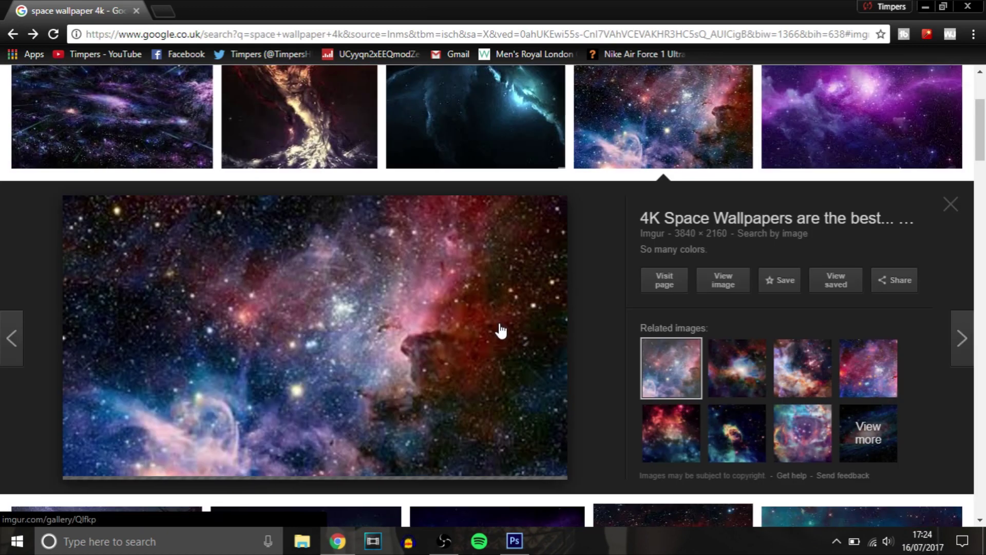
pyautogui.rightClick(500, 331)
pyautogui.click(550, 252)
pyautogui.hotkey('ctrl', 'v')
pyautogui.rightClick(925, 446)
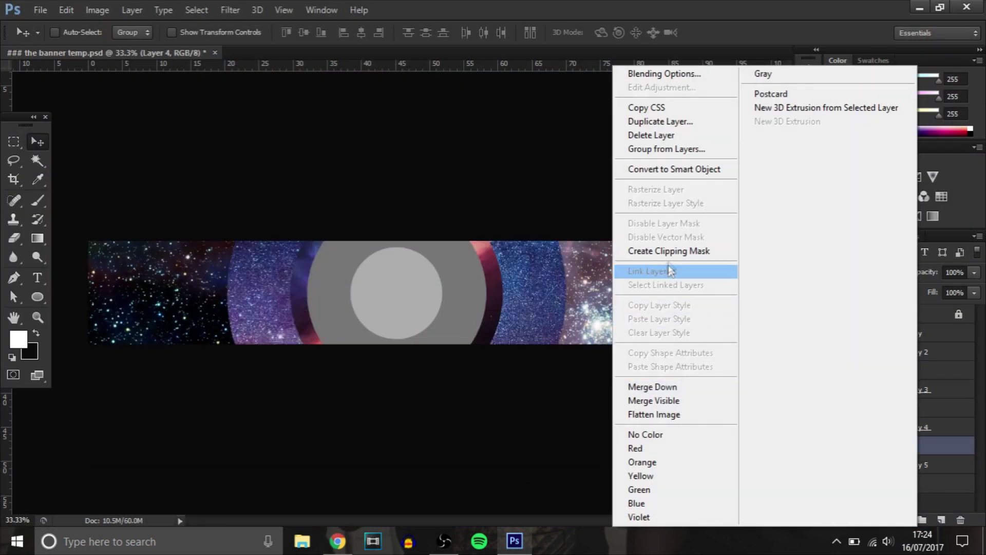
pyautogui.press('Escape')
pyautogui.hotkey('ctrl', 't')
pyautogui.moveTo(88, 121); pyautogui.dragTo(147, 175)
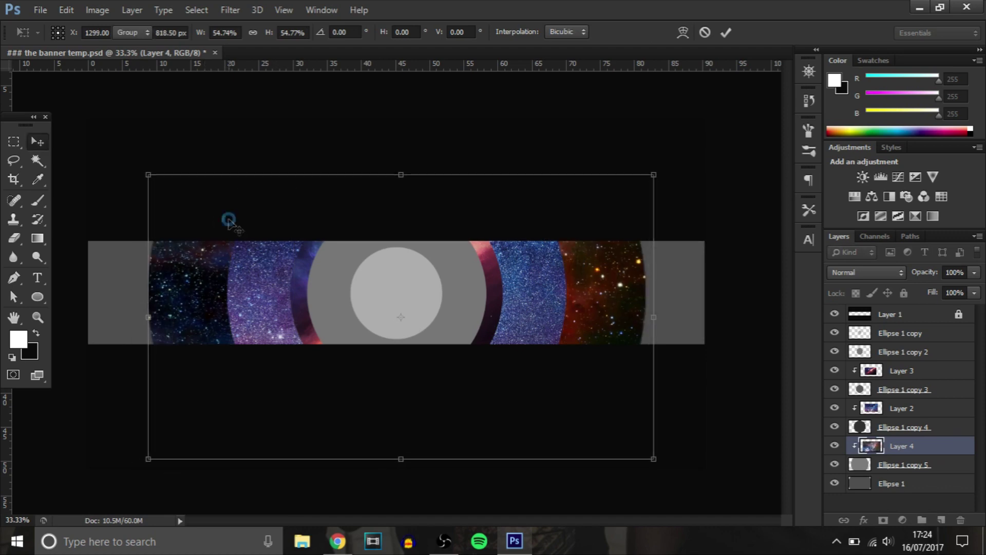
pyautogui.press('Return')
# Step: Paste the purple nebula above the ring ellipse, clip it and scale it into place
pyautogui.click(338, 541)
pyautogui.press('Right')
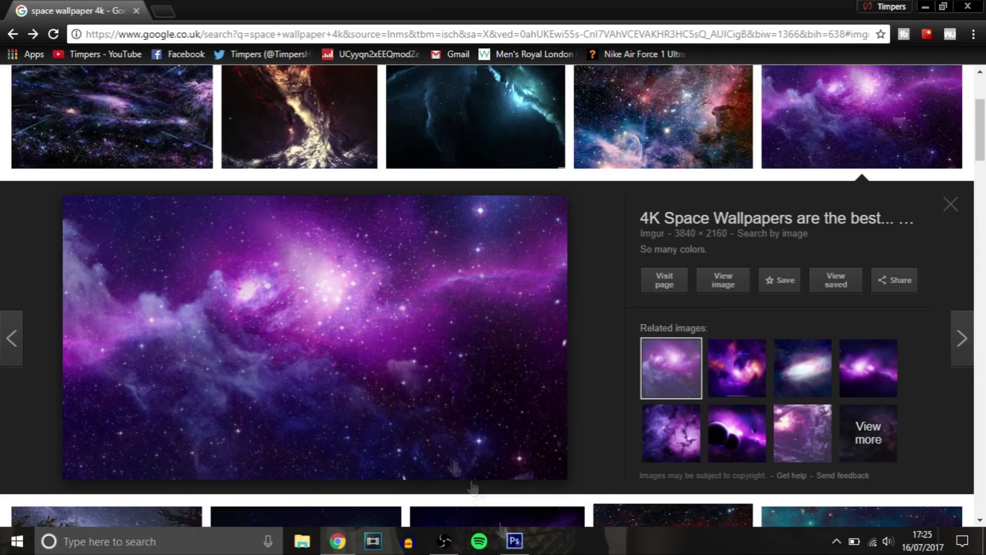
pyautogui.click(515, 541)
pyautogui.hotkey('ctrl', 'v')
pyautogui.moveTo(901, 455); pyautogui.dragTo(907, 352)
pyautogui.hotkey('ctrl', 'alt', 'g')
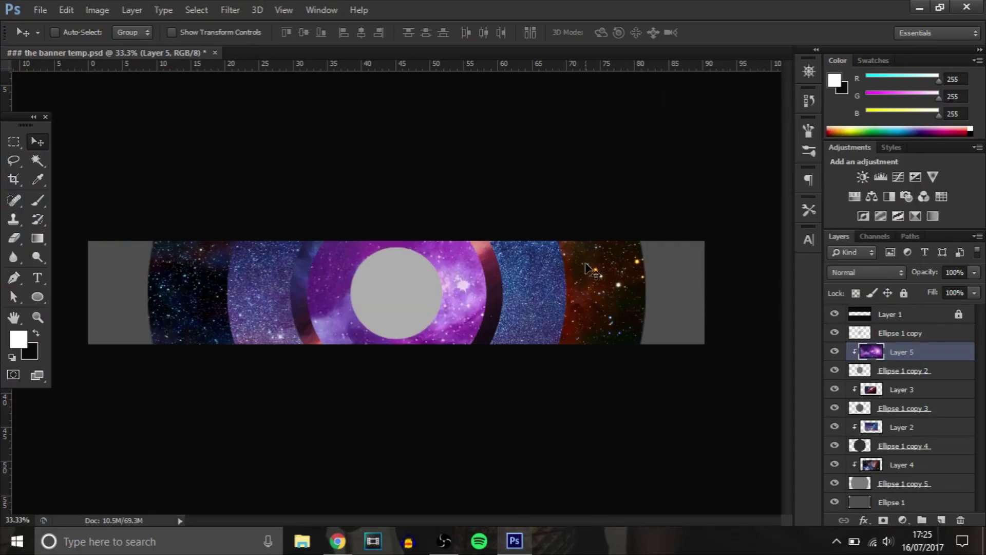
pyautogui.hotkey('ctrl', 't')
pyautogui.moveTo(103, 127); pyautogui.dragTo(283, 213)
pyautogui.moveTo(396, 315); pyautogui.dragTo(400, 308)
pyautogui.press('Return')
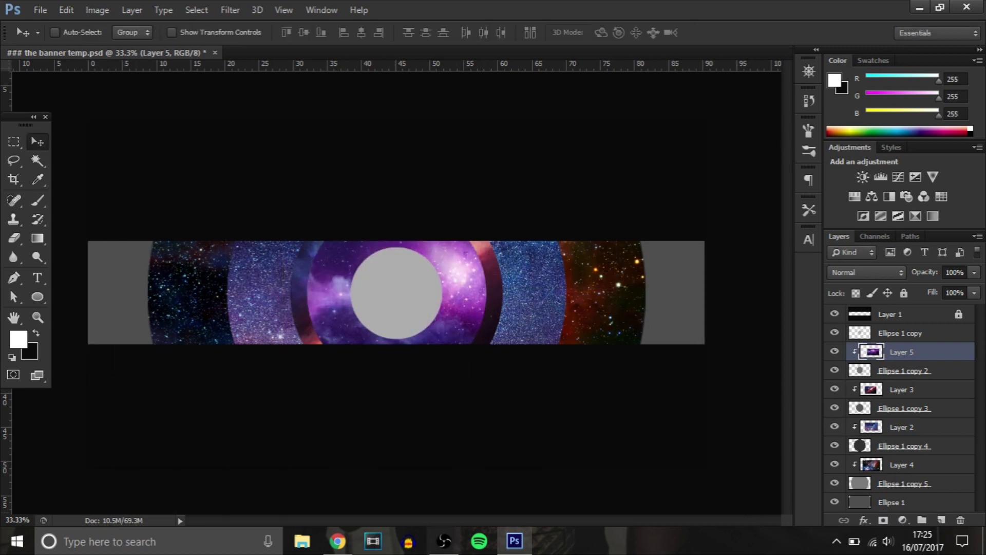
# Step: Paste the blue 'Space Wallpaper AW26' nebula, clip it and fit it over the centre circle
pyautogui.click(338, 541)
pyautogui.click(951, 205)
pyautogui.click(363, 436)
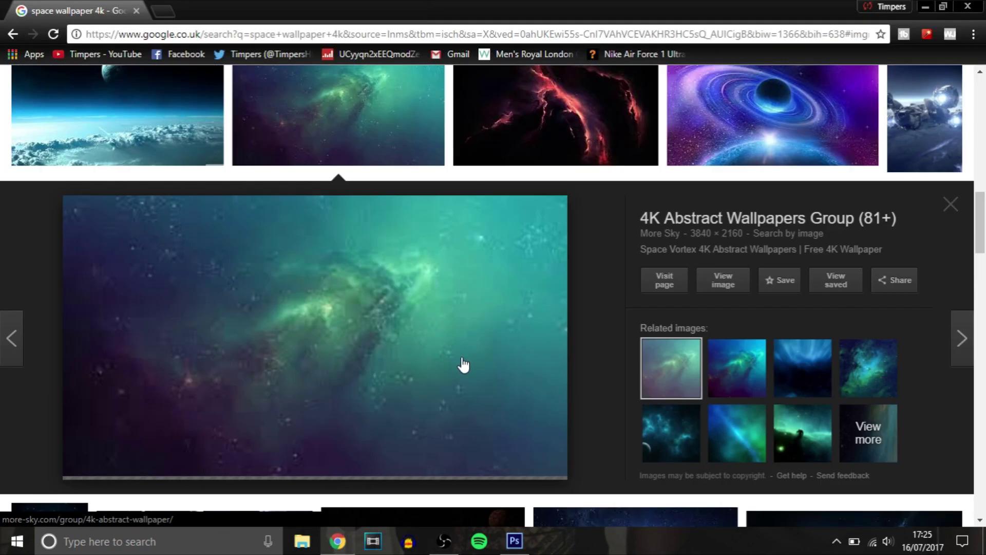
pyautogui.press('Left')
pyautogui.press('Left')
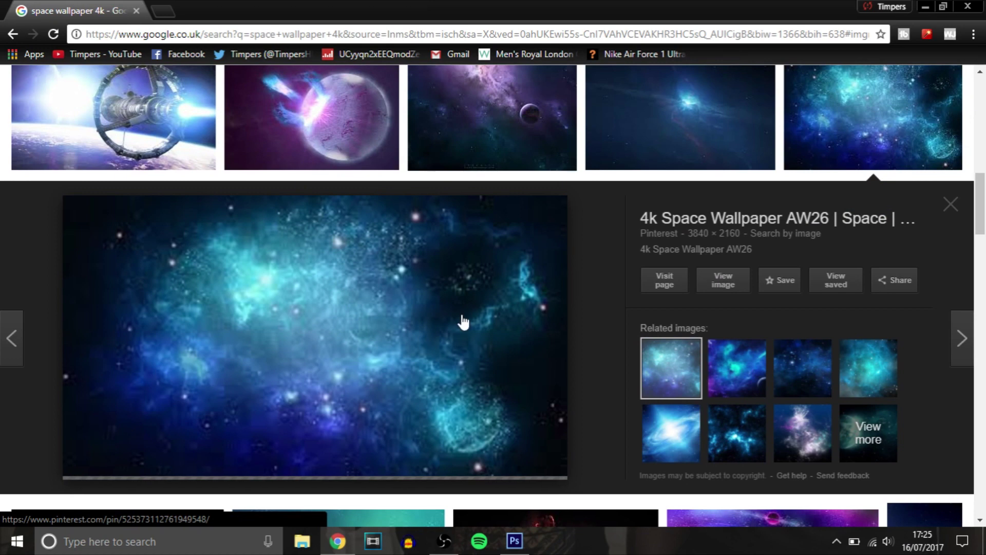
pyautogui.rightClick(463, 325)
pyautogui.click(494, 242)
pyautogui.hotkey('alt', 'Tab')
pyautogui.hotkey('ctrl', 'v')
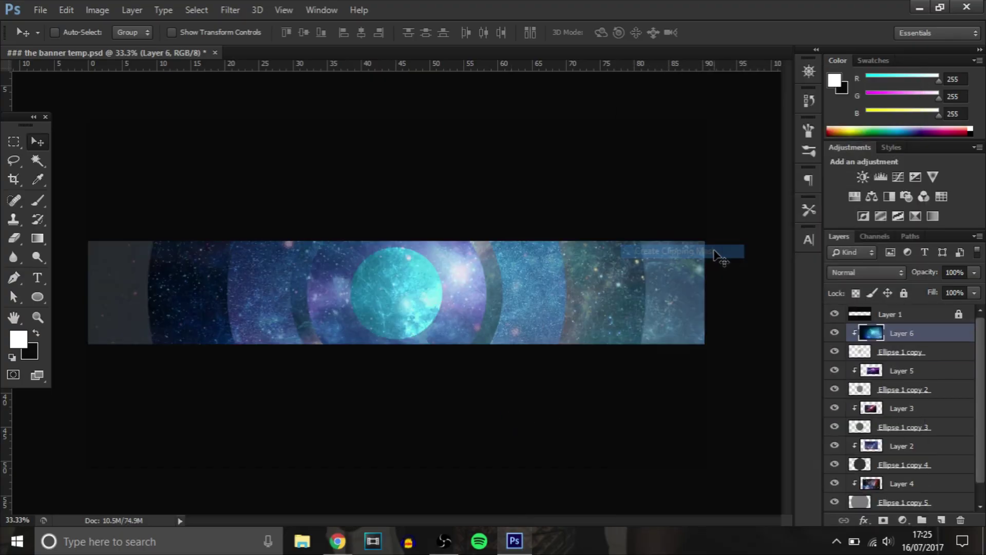
pyautogui.hotkey('ctrl', 'alt', 'g')
pyautogui.hotkey('ctrl', 't')
pyautogui.moveTo(87, 119); pyautogui.dragTo(360, 271)
pyautogui.moveTo(444, 338); pyautogui.dragTo(221, 227)
pyautogui.hotkey('alt', 'Tab')
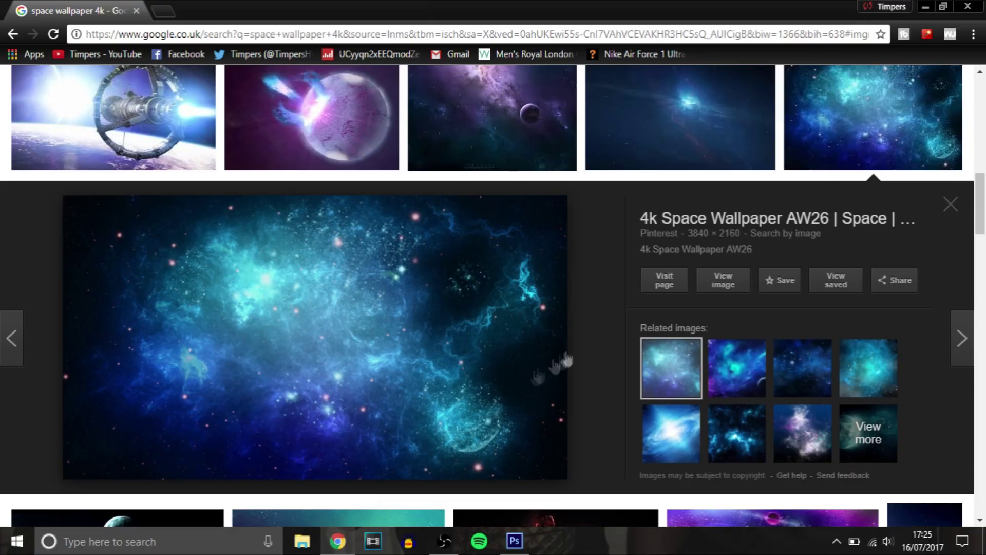
pyautogui.scroll(3, 231, 271)
pyautogui.scroll(-10, 539, 347)
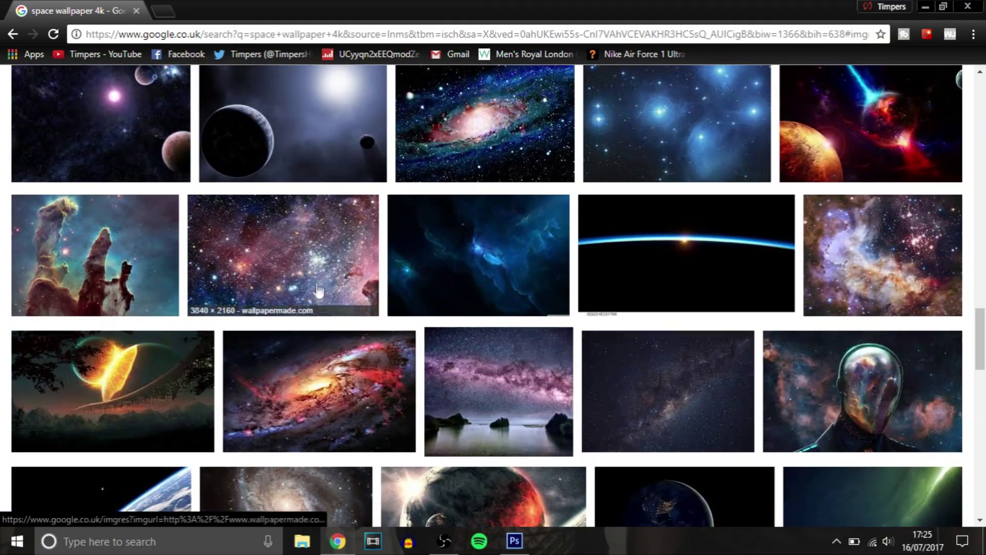
pyautogui.scroll(-3, 355, 373)
pyautogui.scroll(-4, 355, 372)
pyautogui.scroll(-3, 811, 279)
# Step: Paste the pink Aurora nebula above Ellipse 1, clip it to Ellipse 1 and scale it down
pyautogui.click(810, 278)
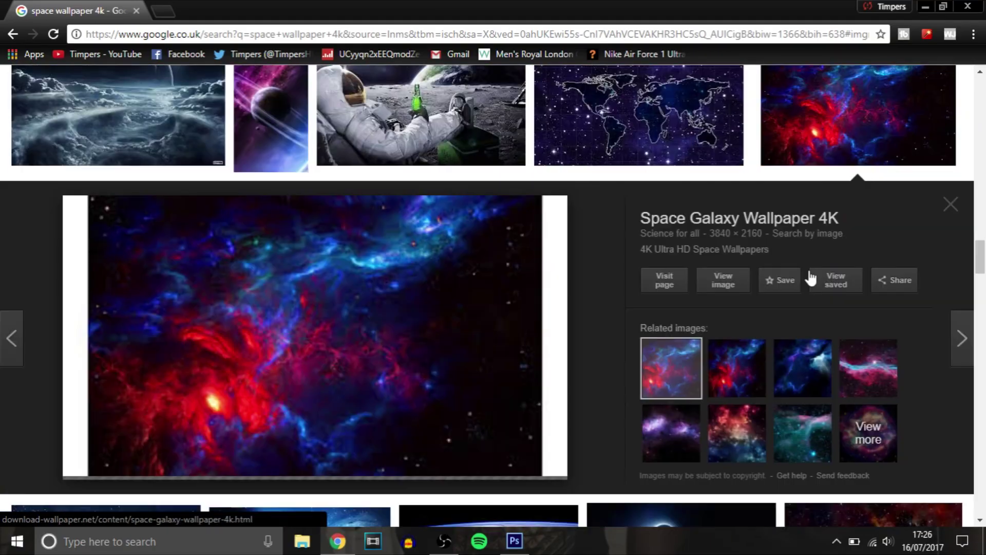
pyautogui.scroll(-10, 422, 371)
pyautogui.click(116, 370)
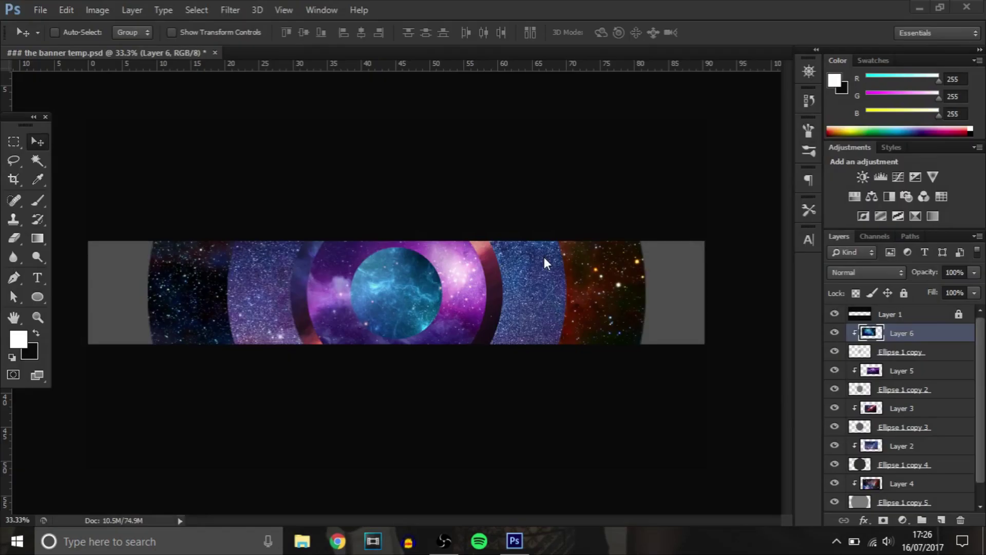
pyautogui.hotkey('ctrl', 'v')
pyautogui.moveTo(902, 314); pyautogui.dragTo(902, 497)
pyautogui.rightClick(902, 483)
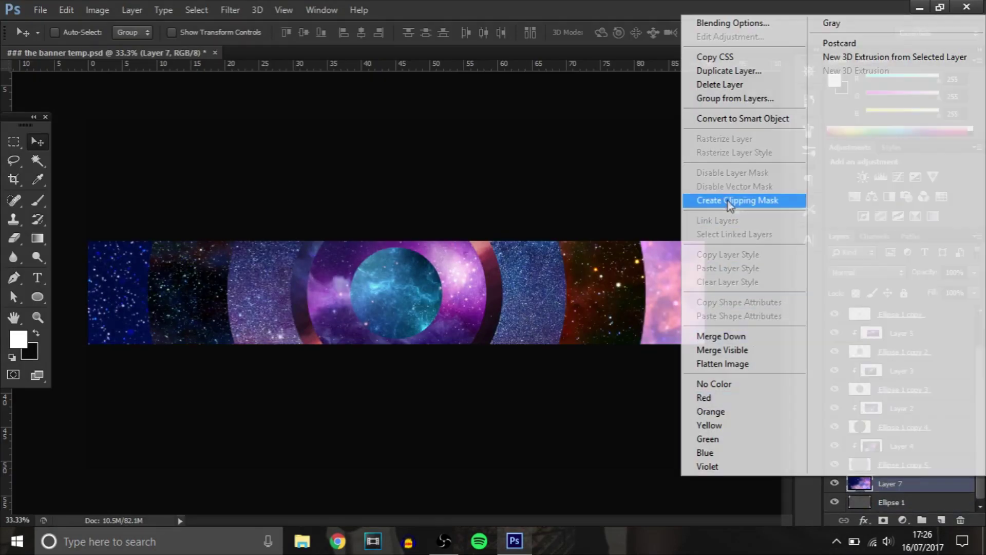
pyautogui.click(727, 199)
pyautogui.hotkey('ctrl', 't')
pyautogui.moveTo(88, 119); pyautogui.dragTo(108, 173)
pyautogui.press('Return')
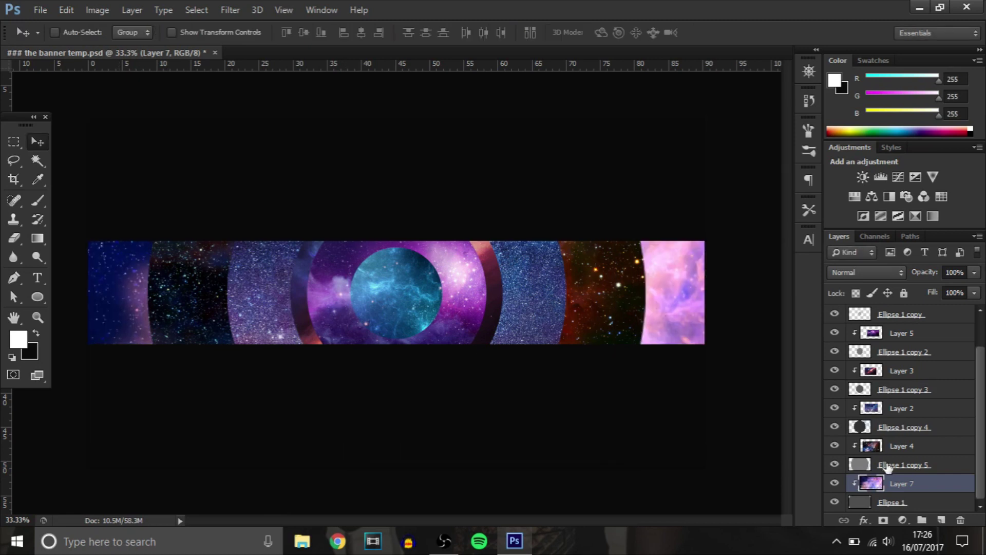
pyautogui.scroll(2, 942, 407)
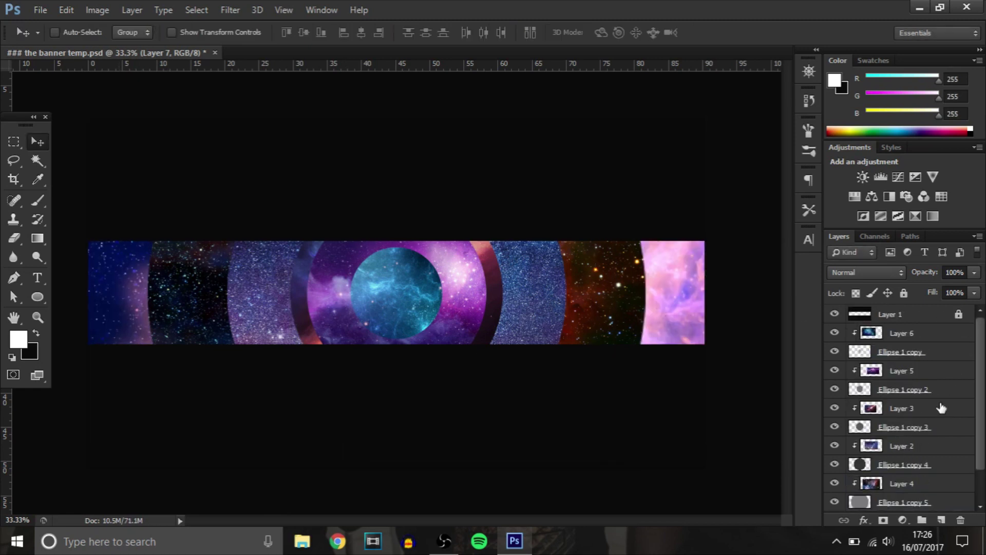
# Step: Group Layer 6 through Ellipse 1 into Group 1 and add an empty Layer 8 above it
pyautogui.click(913, 350)
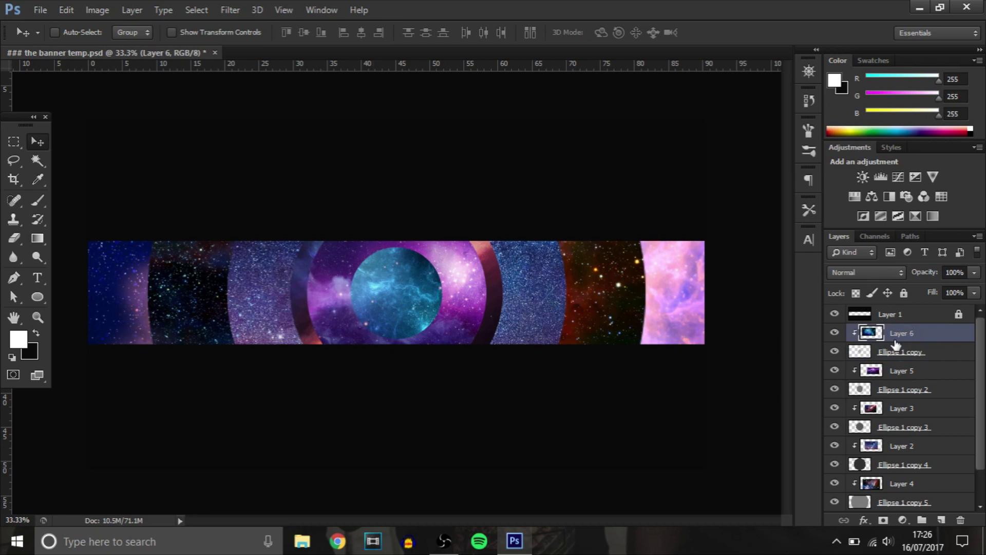
pyautogui.rightClick(948, 343)
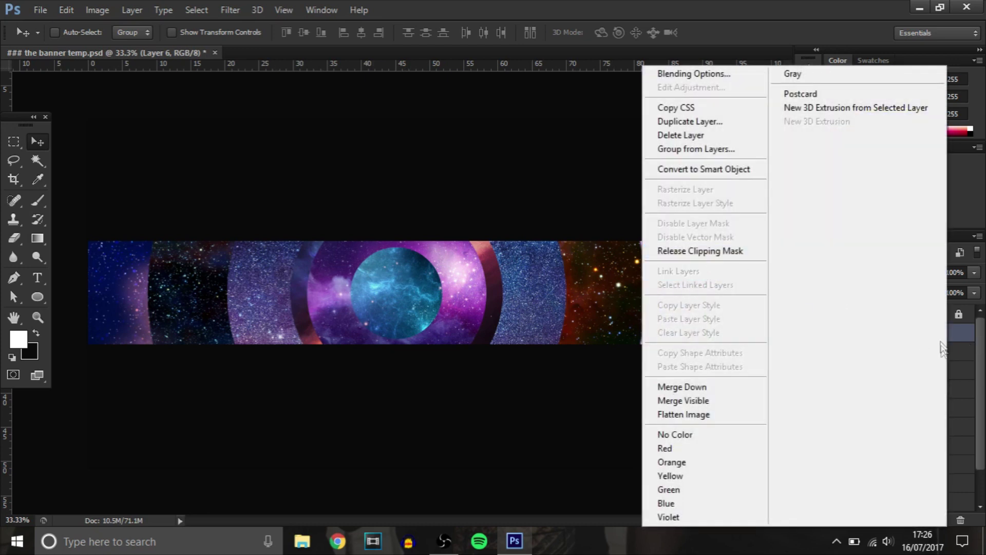
pyautogui.click(960, 326)
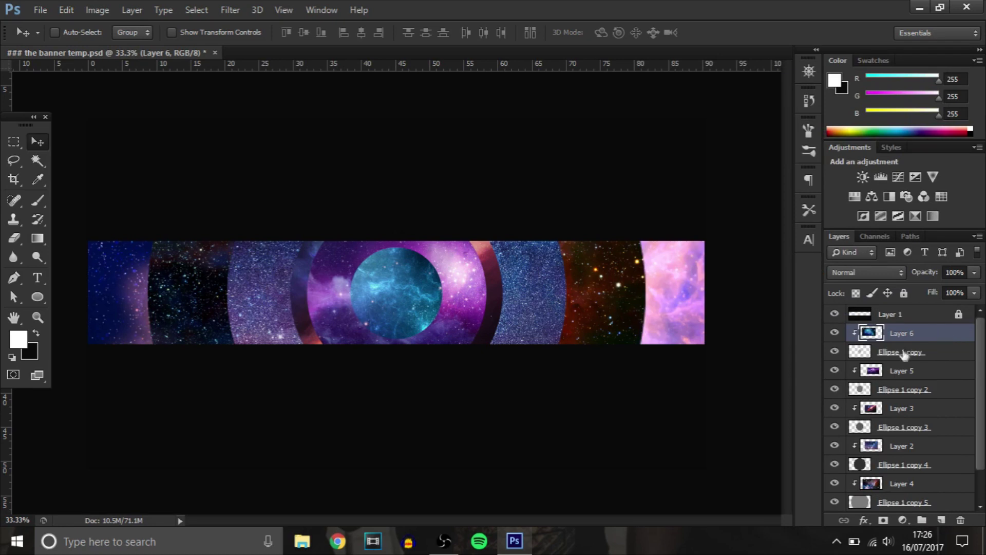
pyautogui.click(904, 351)
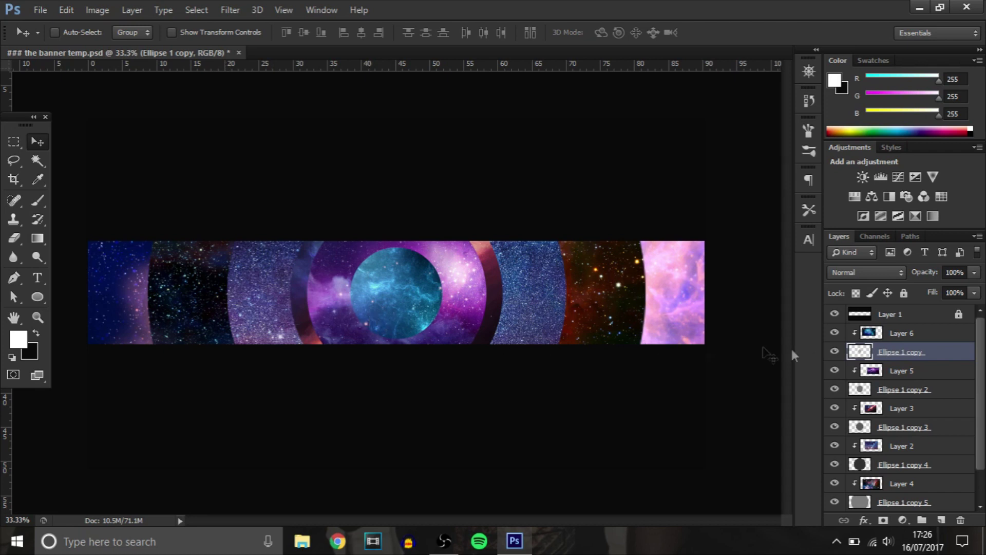
pyautogui.click(927, 338)
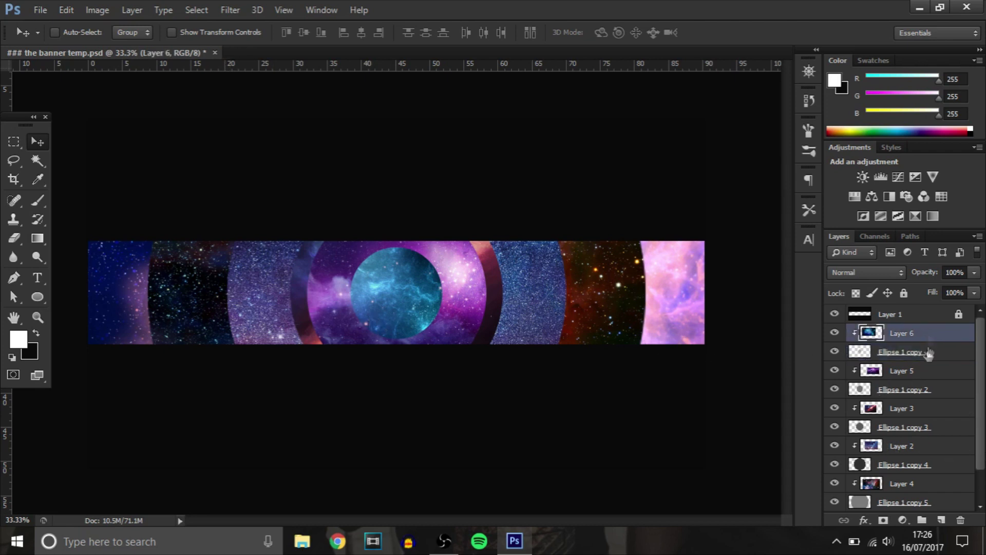
pyautogui.scroll(-2, 922, 383)
pyautogui.keyDown('shift'); pyautogui.click(906, 502); pyautogui.keyUp('shift')
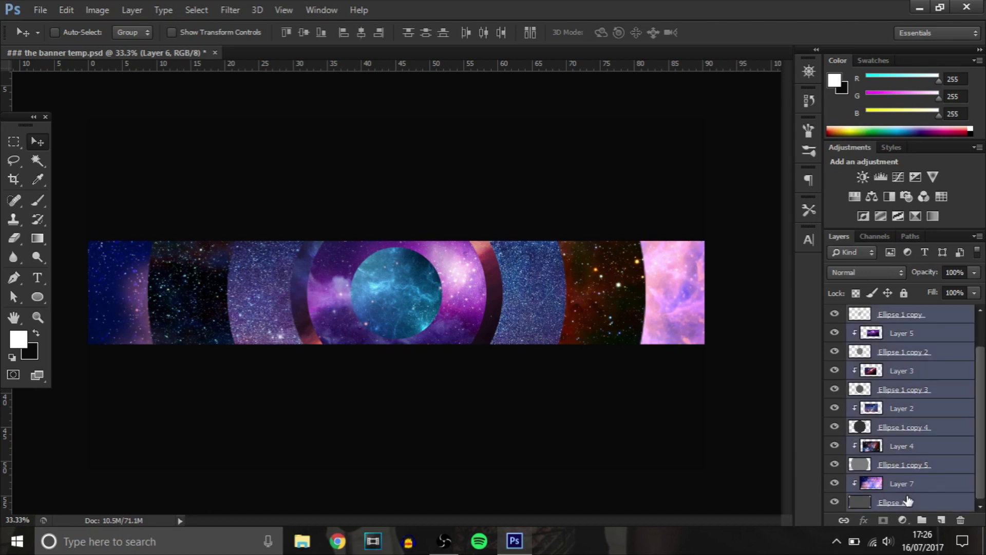
pyautogui.hotkey('ctrl', 'g')
pyautogui.click(942, 519)
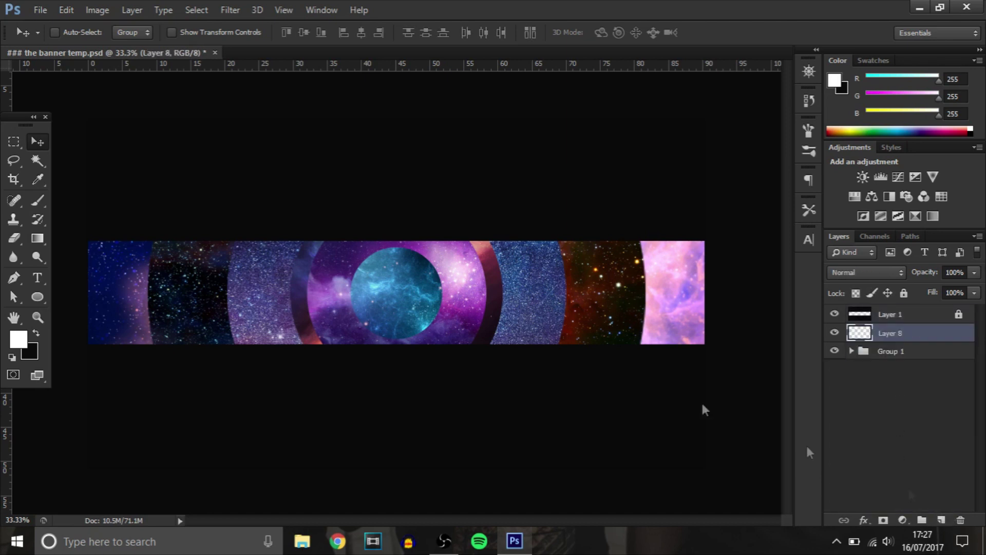
# Step: Set up a larger soft brush and sample dark blue from the banner
pyautogui.click(38, 201)
pyautogui.moveTo(282, 265); pyautogui.dragTo(334, 276)
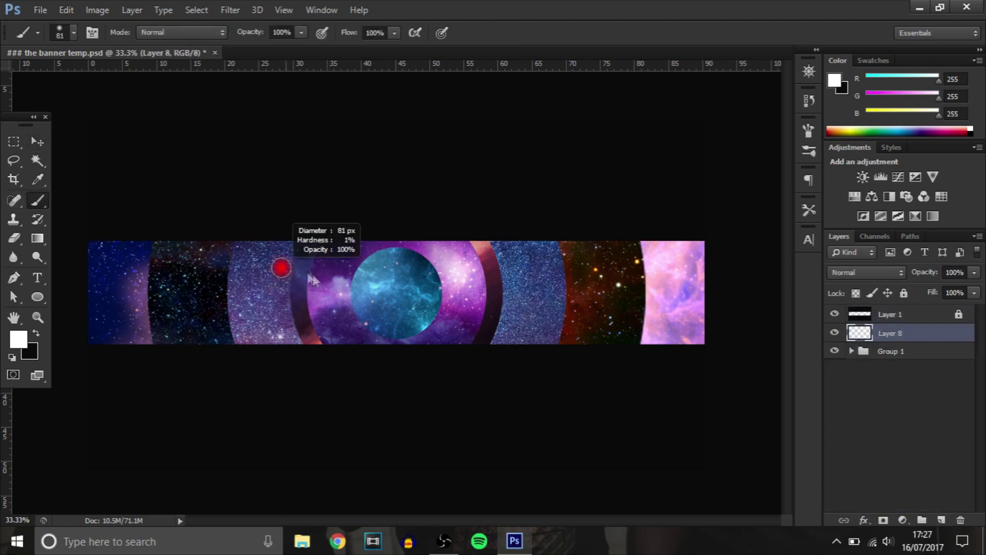
pyautogui.scroll(2, 334, 283)
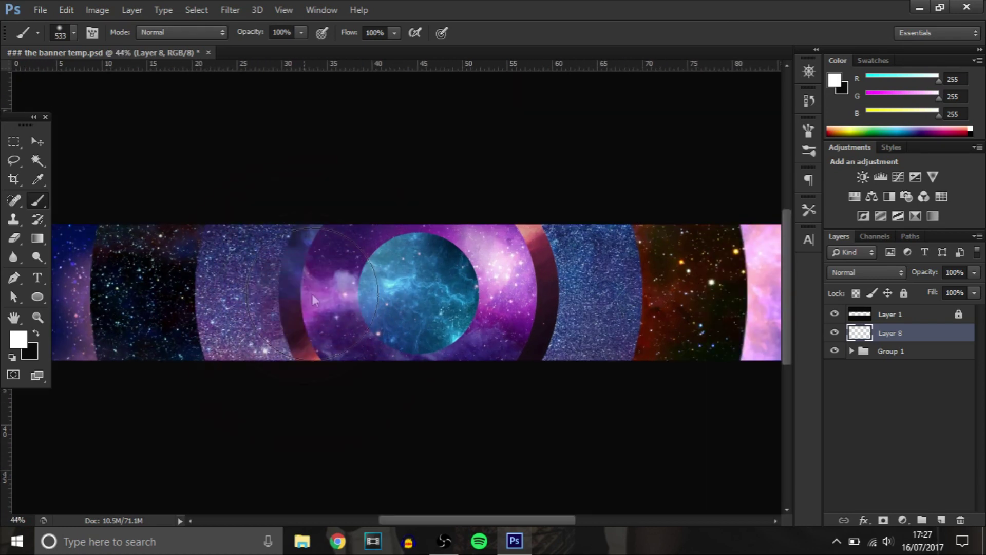
pyautogui.scroll(1, 312, 293)
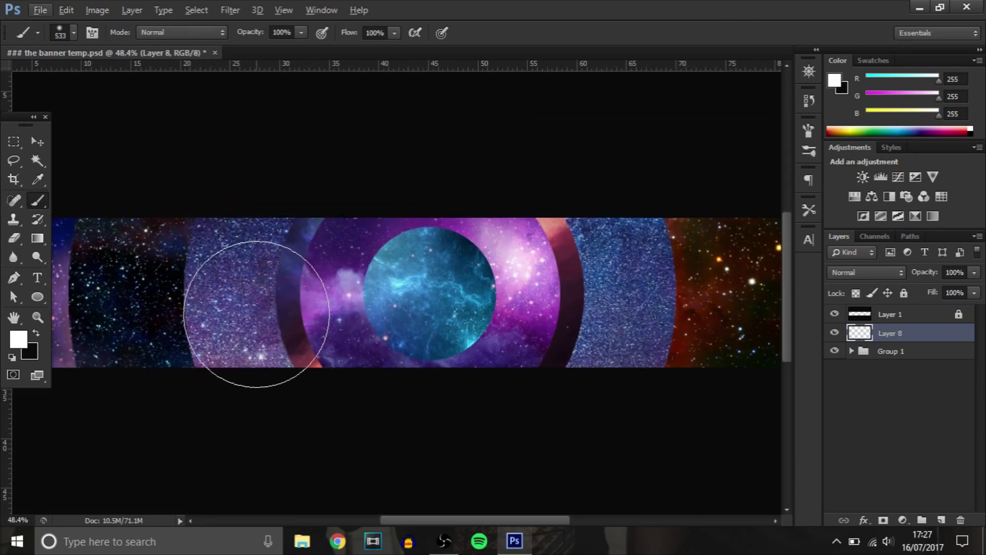
pyautogui.hotkey('alt', 'i')
pyautogui.press('Escape')
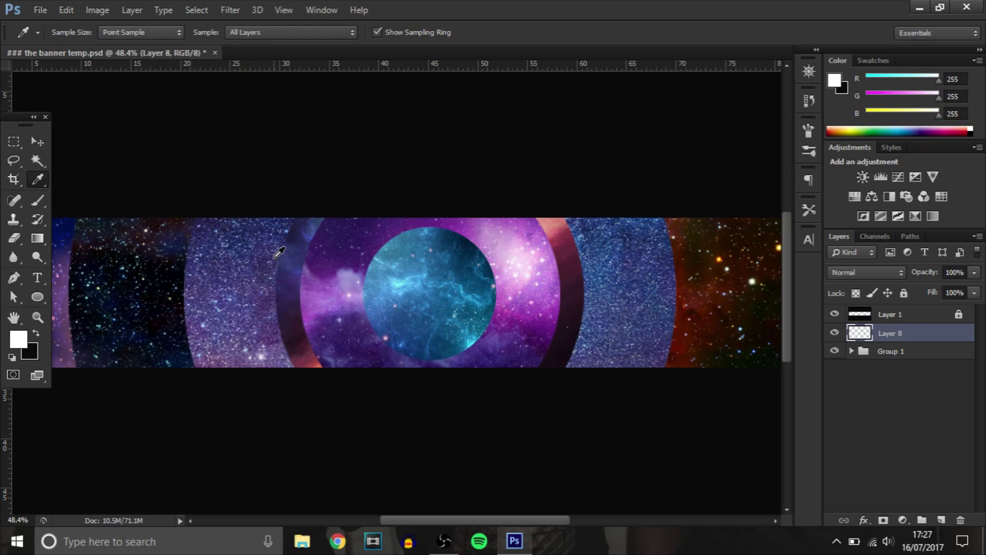
pyautogui.click(274, 249)
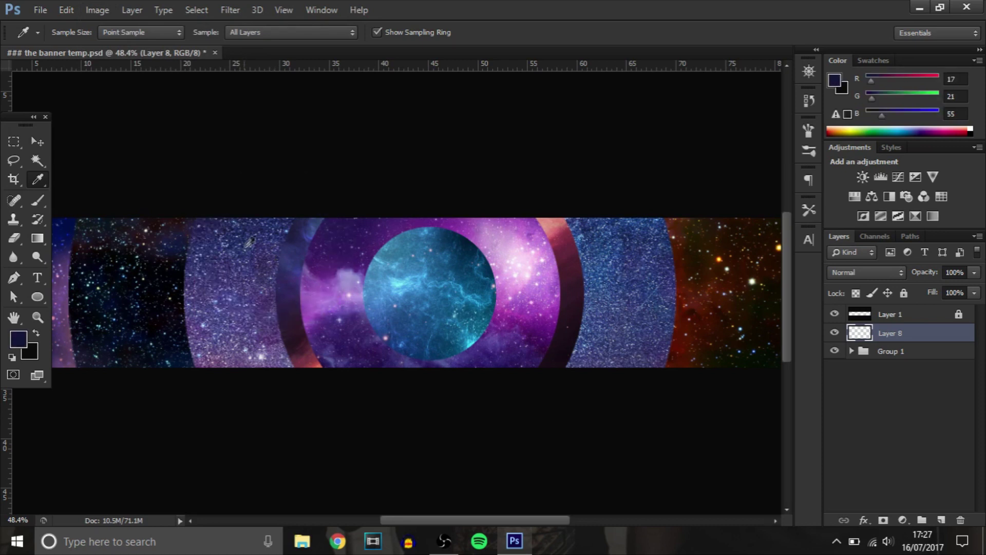
pyautogui.click(41, 199)
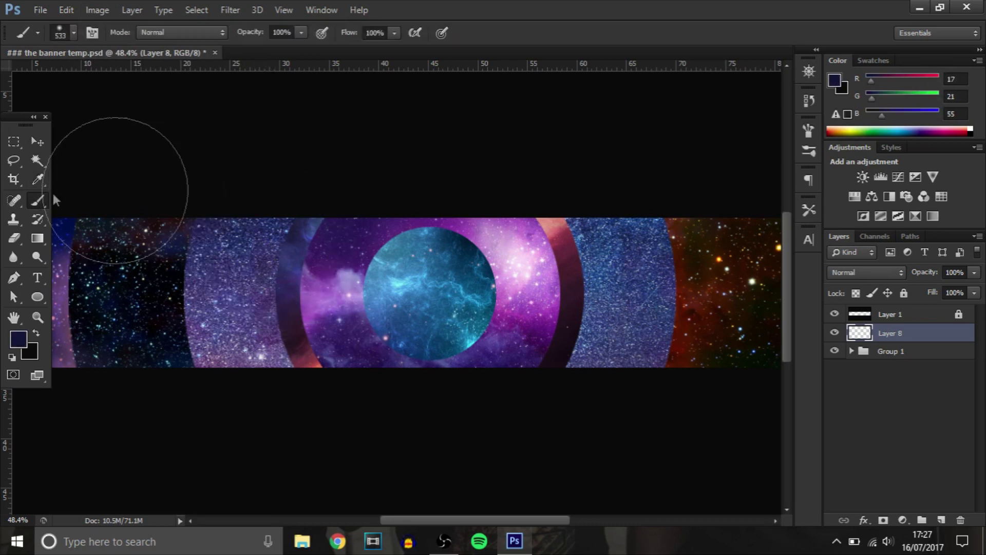
pyautogui.keyDown('alt'); pyautogui.rightClick(254, 232); pyautogui.keyUp('alt')
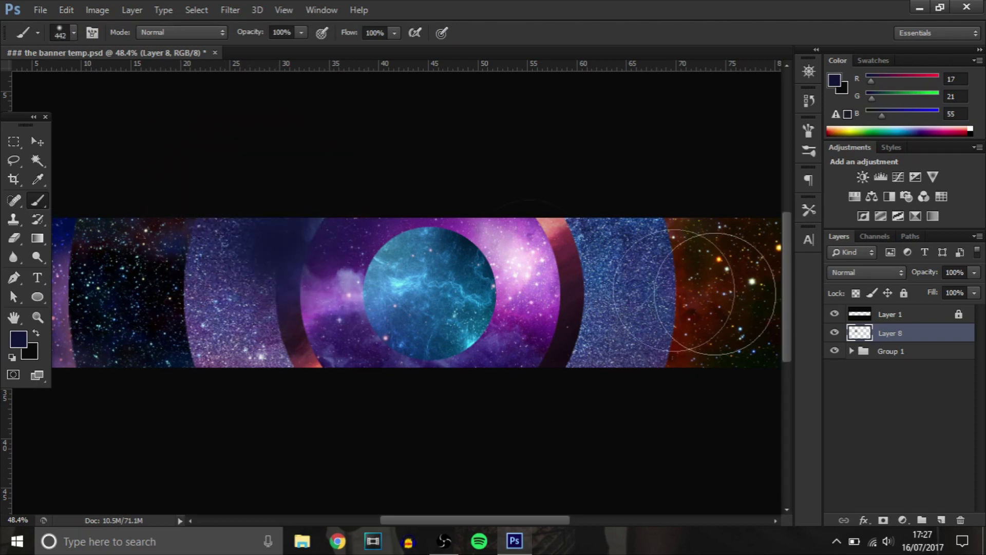
# Step: Set Layer 8's blend mode to Linear Dodge (Add)
pyautogui.click(889, 271)
pyautogui.click(874, 133)
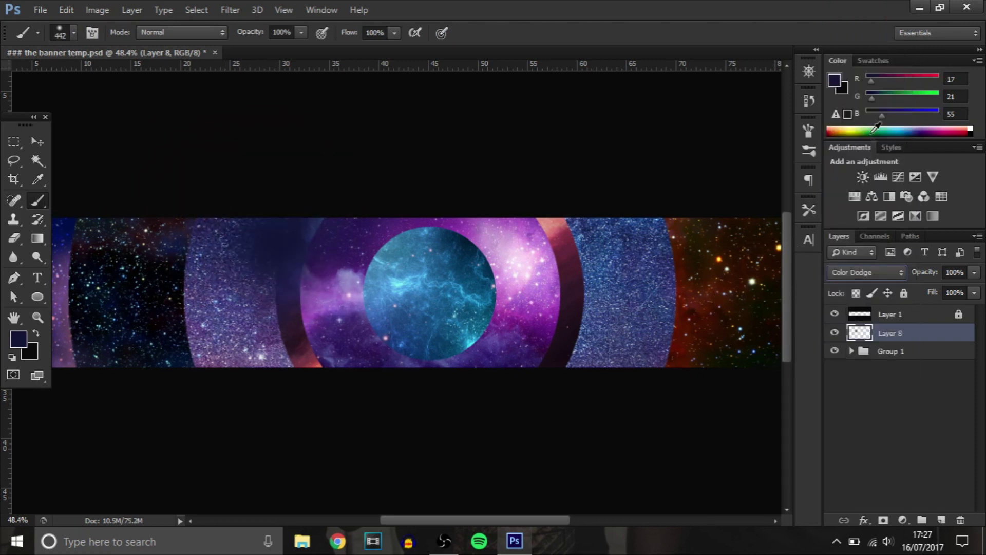
pyautogui.press('Down')
pyautogui.press('Up')
pyautogui.press('Down')
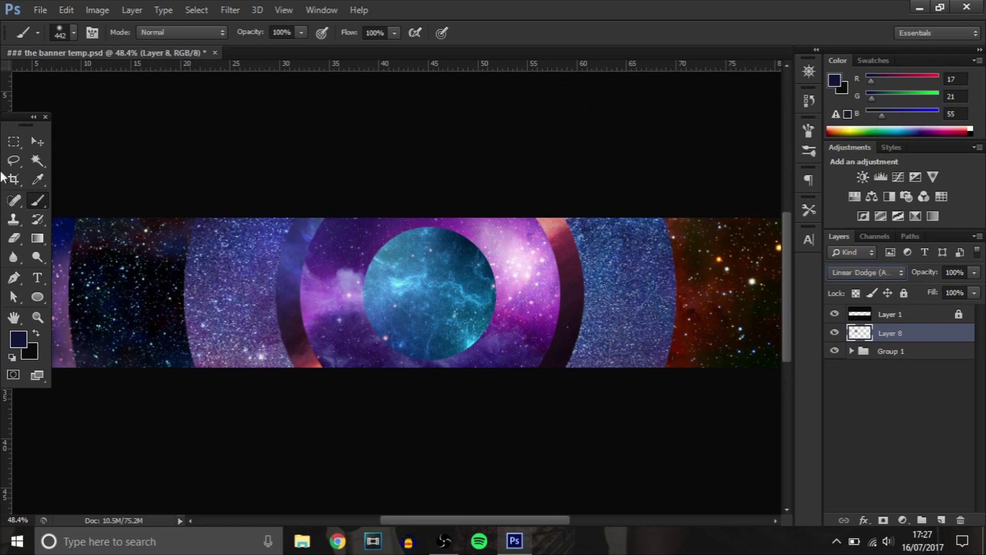
pyautogui.click(37, 140)
pyautogui.scroll(-1, 184, 229)
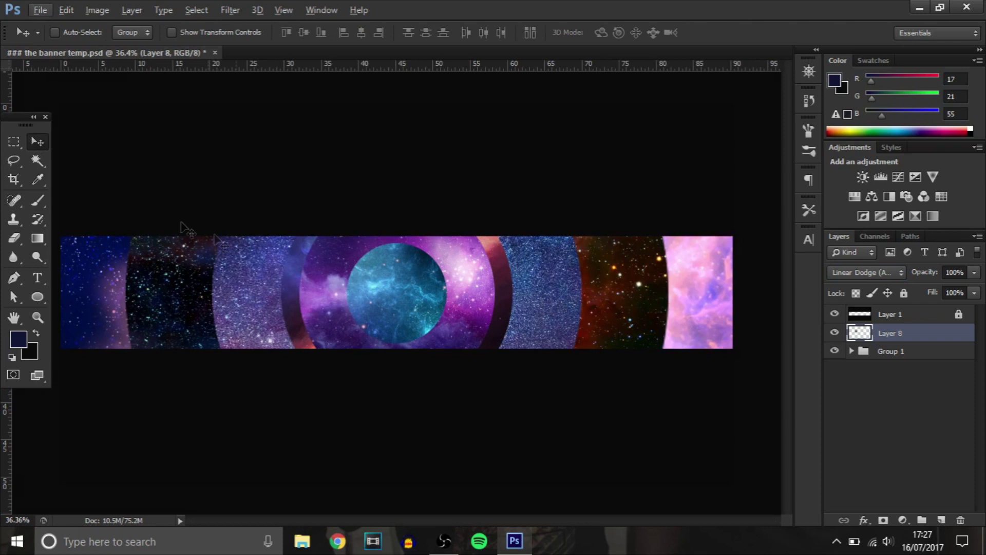
# Step: Paint purple glow above the planet and across the rings to its right
pyautogui.click(37, 199)
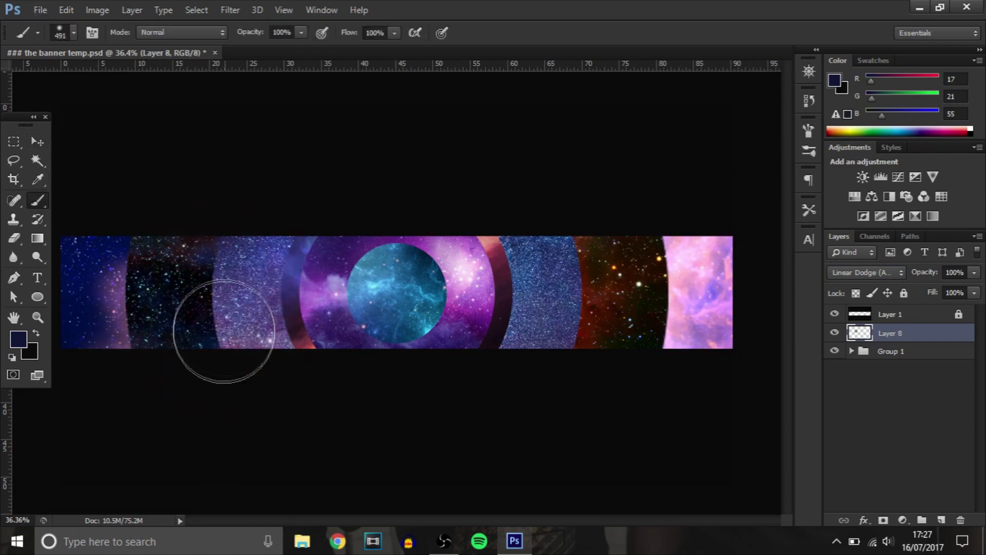
pyautogui.press(']')
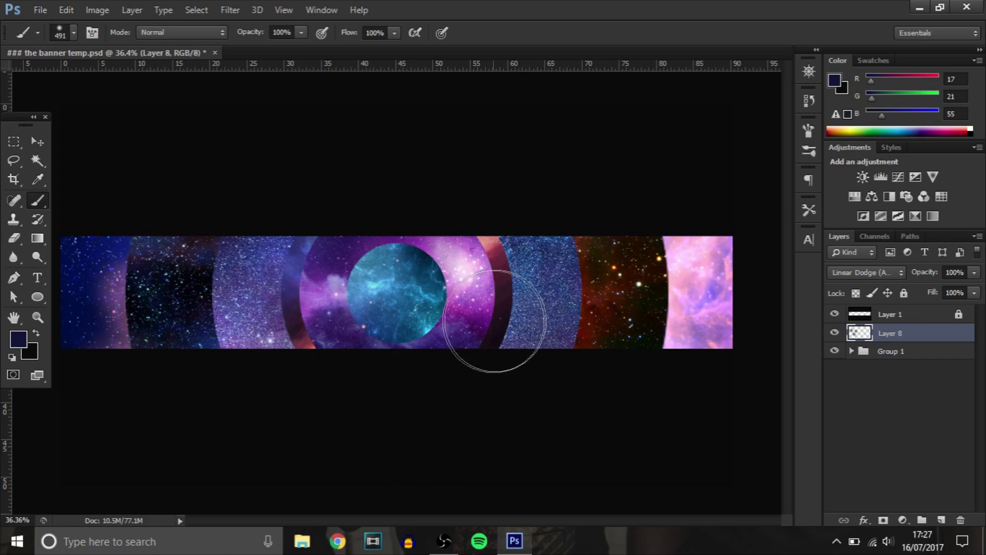
pyautogui.click(472, 315)
pyautogui.moveTo(471, 315); pyautogui.dragTo(512, 294)
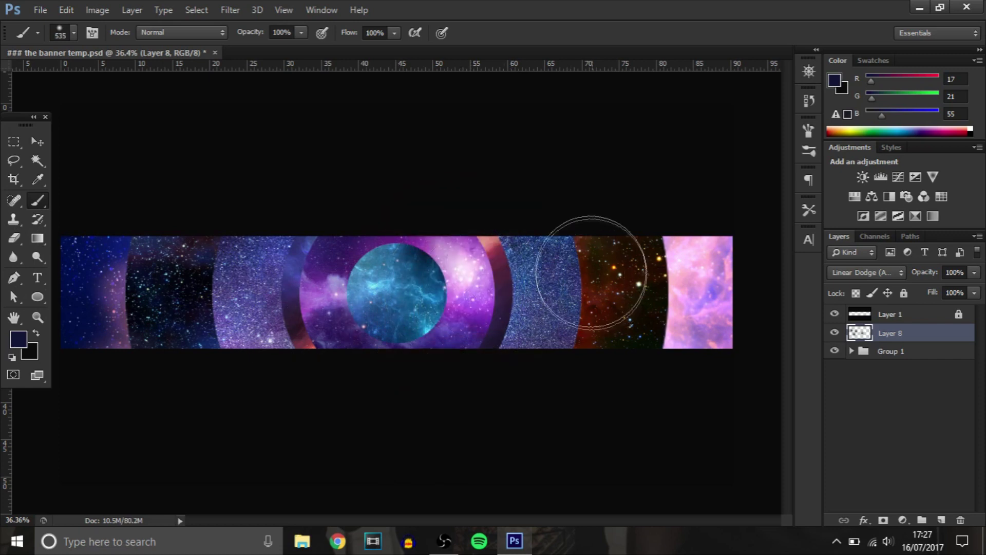
pyautogui.press('i')
pyautogui.rightClick(594, 247)
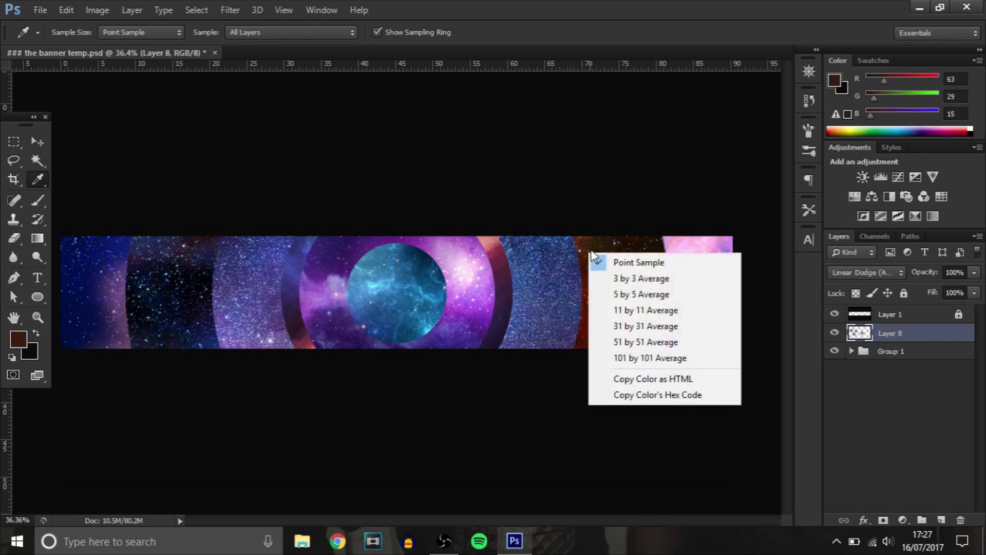
pyautogui.press('Escape')
pyautogui.click(38, 199)
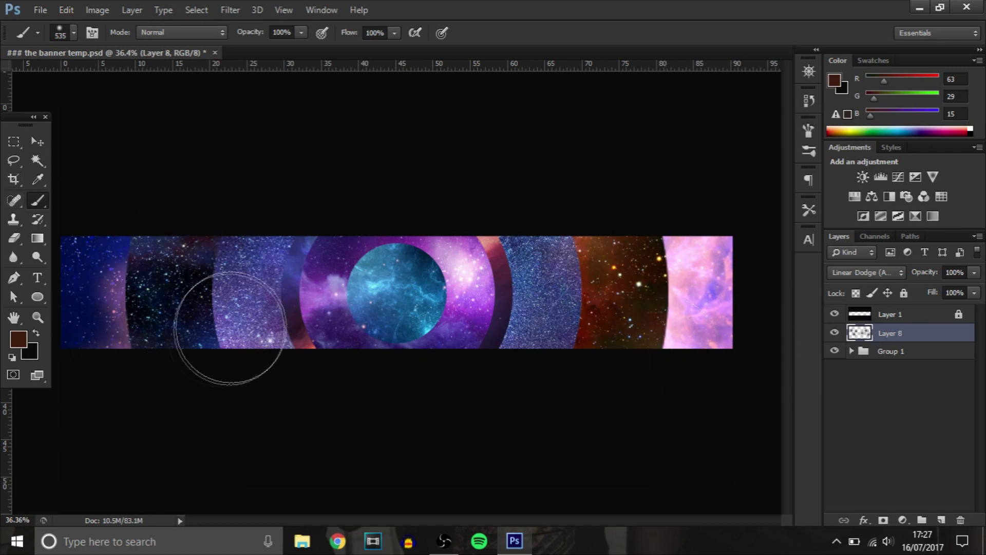
pyautogui.keyDown('alt'); pyautogui.click(463, 282); pyautogui.keyUp('alt')
pyautogui.click(466, 252)
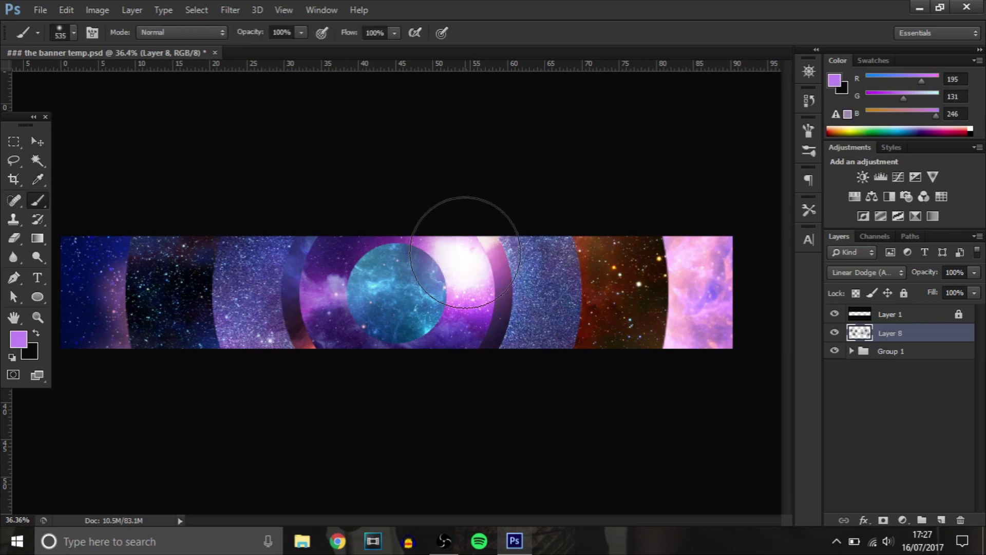
pyautogui.click(504, 286)
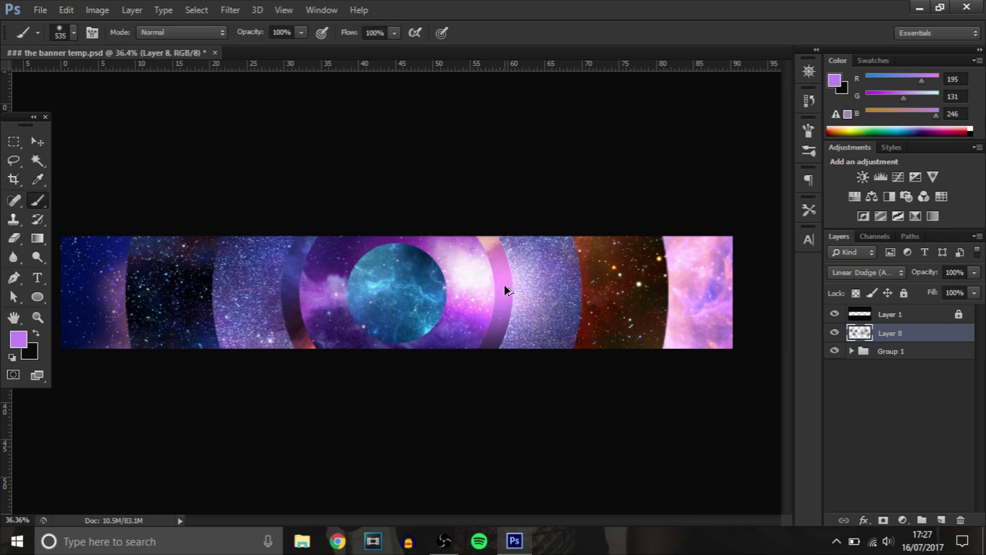
# Step: Undo the last purple dab and add a new Layer 9 set to Linear Dodge (Add)
pyautogui.hotkey('ctrl', 'z')
pyautogui.click(942, 519)
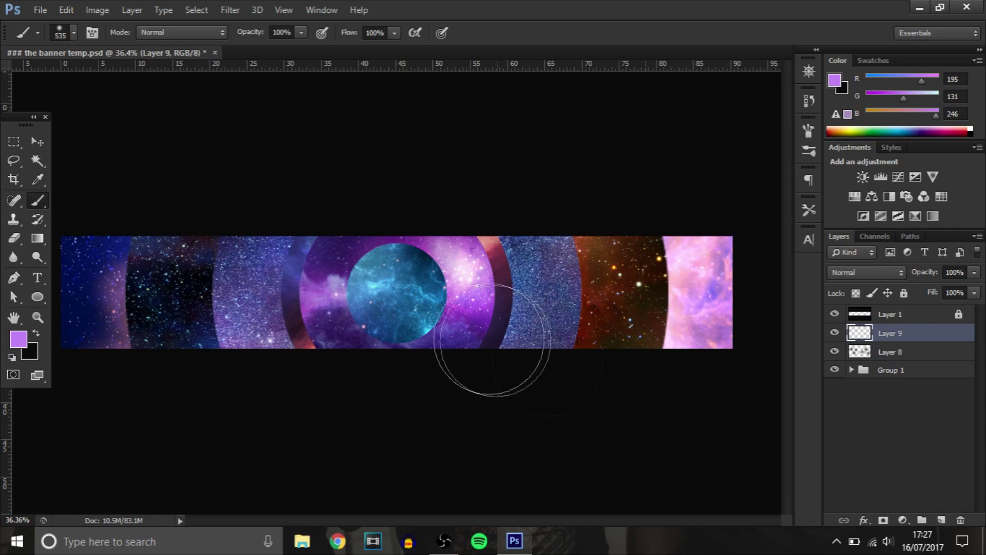
pyautogui.click(878, 273)
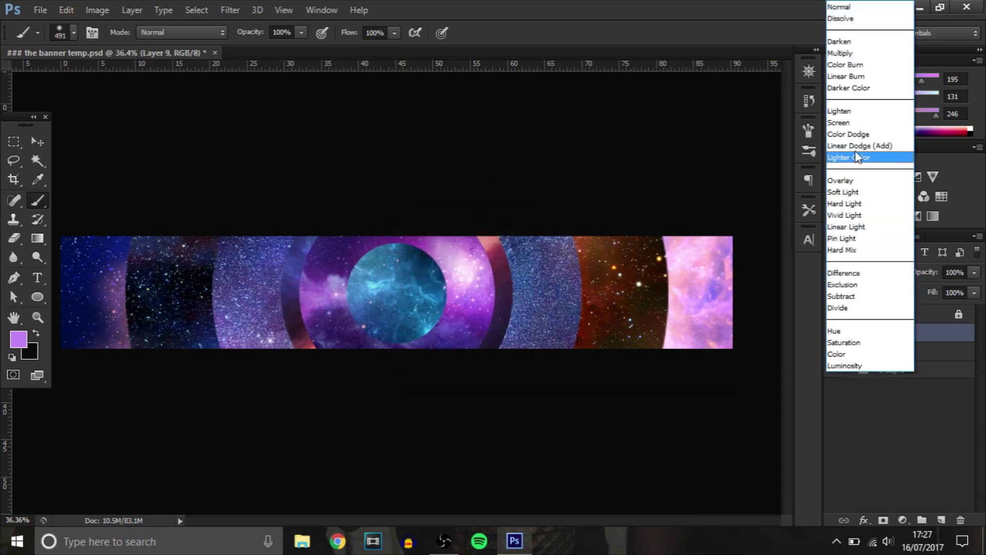
pyautogui.click(858, 146)
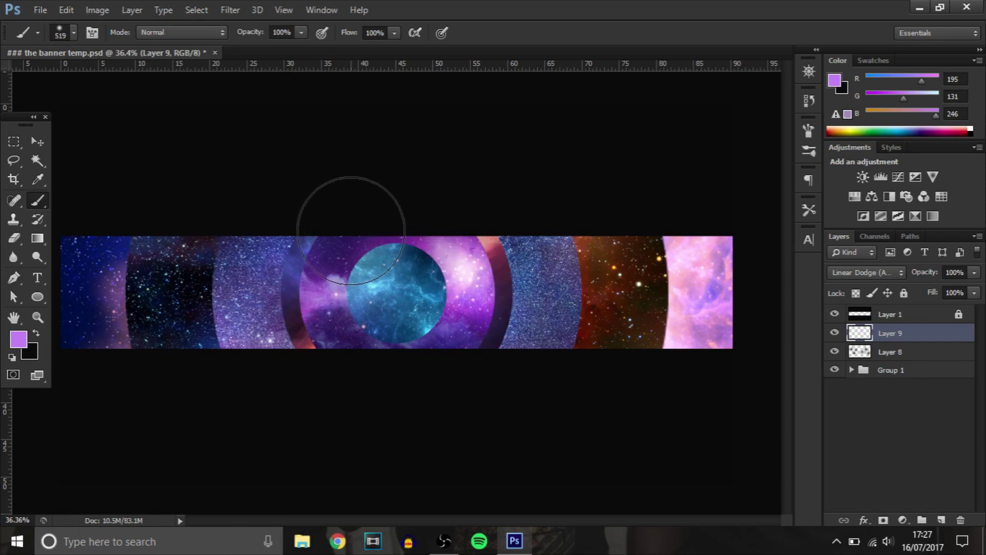
# Step: Paint purple glow atop the planet and cyan glow at its bottom, at 46% opacity
pyautogui.moveTo(352, 223); pyautogui.dragTo(397, 235)
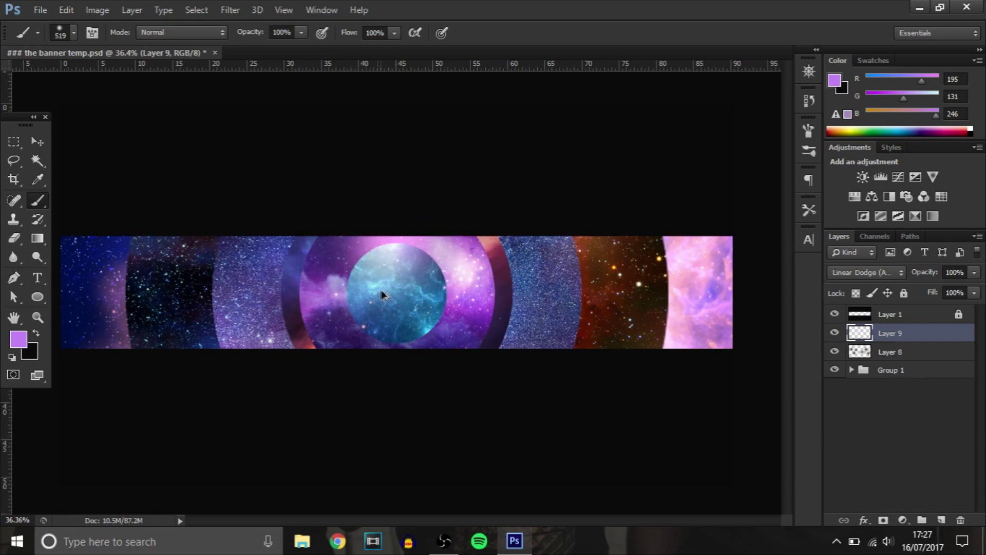
pyautogui.keyDown('alt'); pyautogui.click(419, 319); pyautogui.keyUp('alt')
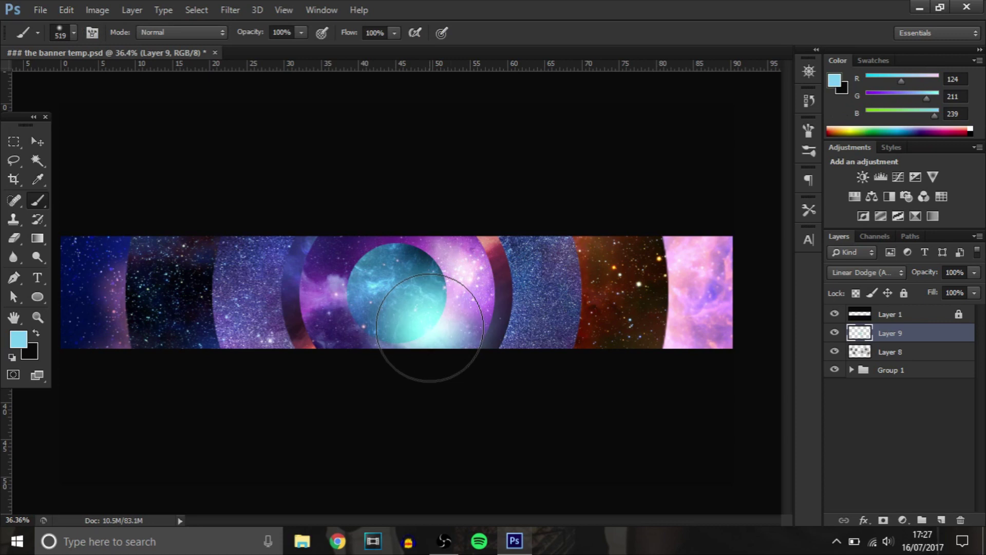
pyautogui.hotkey('ctrl', 'z')
pyautogui.click(412, 317)
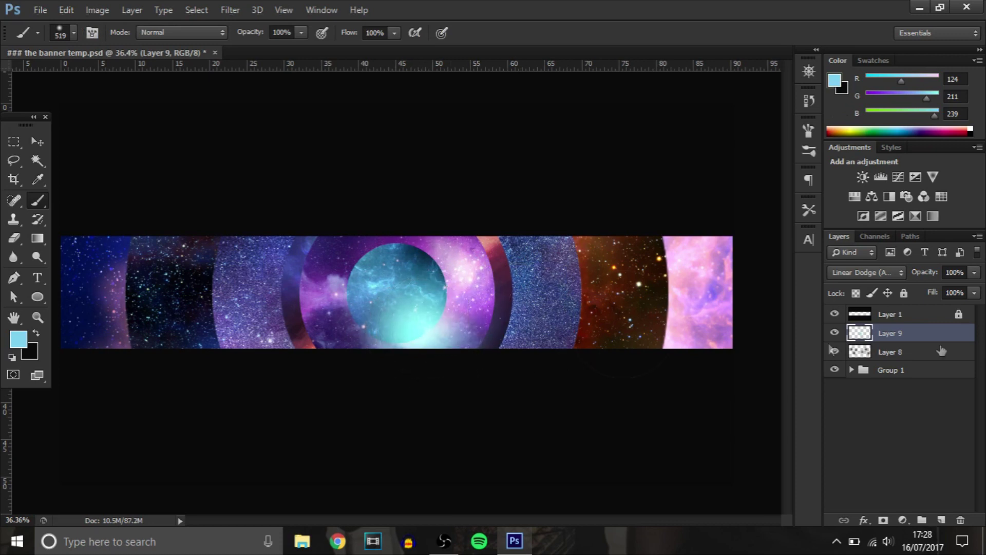
pyautogui.moveTo(924, 293); pyautogui.dragTo(936, 293)
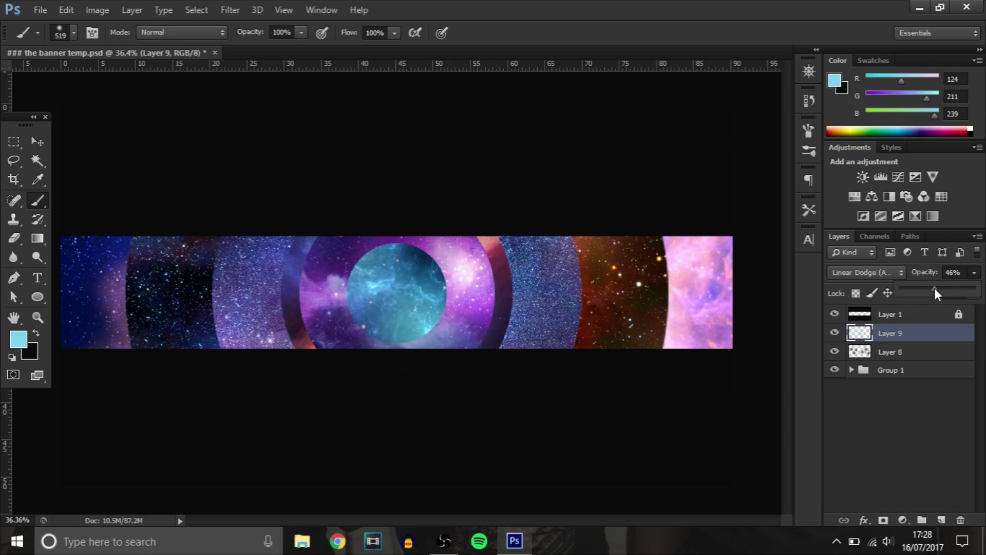
pyautogui.click(126, 354)
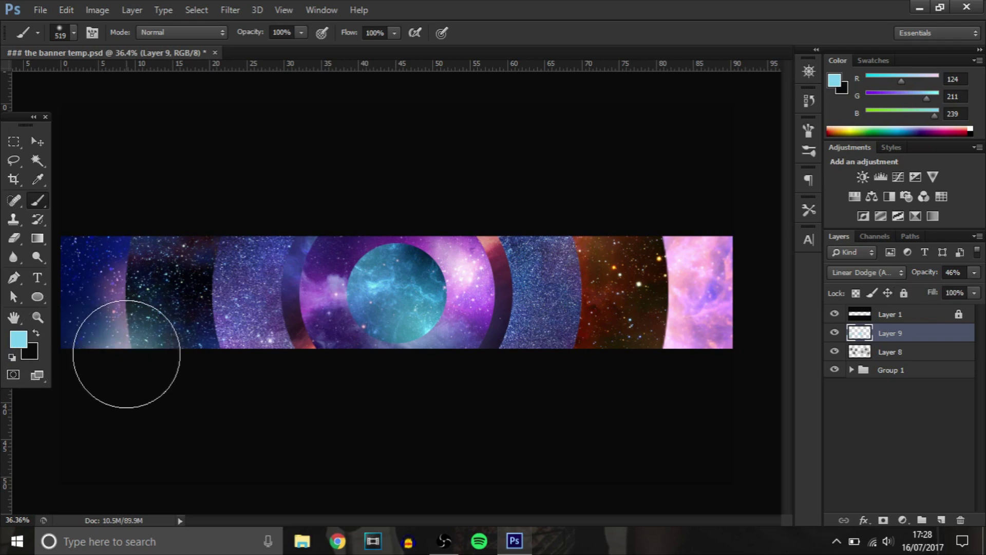
pyautogui.hotkey('ctrl', 'z')
pyautogui.keyDown('alt'); pyautogui.click(108, 328); pyautogui.keyUp('alt')
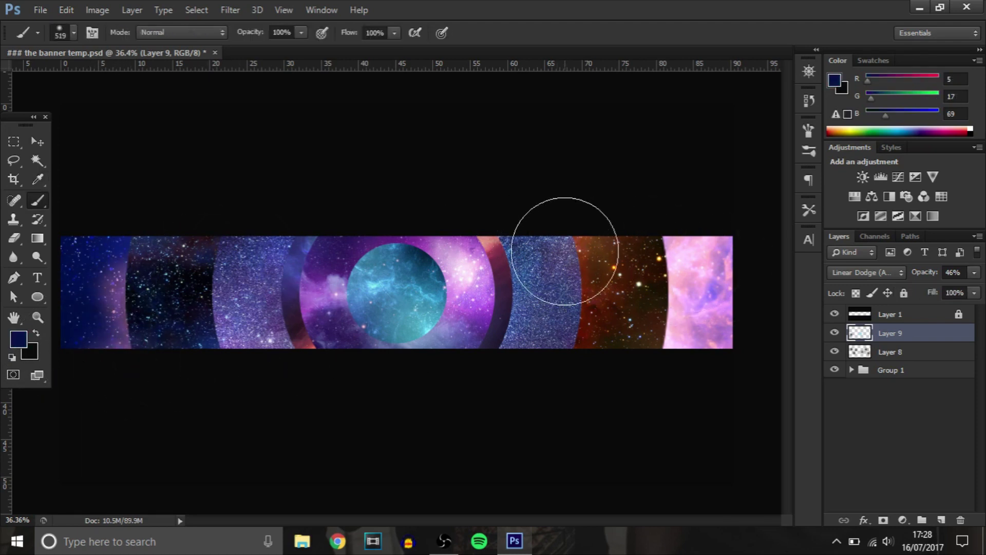
pyautogui.click(38, 142)
pyautogui.scroll(-2, 632, 337)
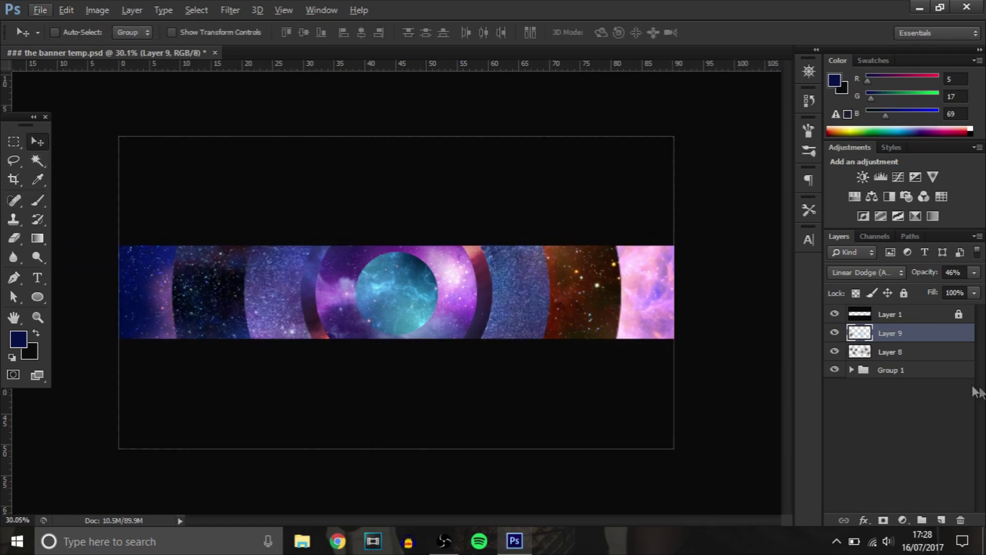
# Step: Add Layer 10 and make white (ffffff) the brush colour
pyautogui.click(942, 521)
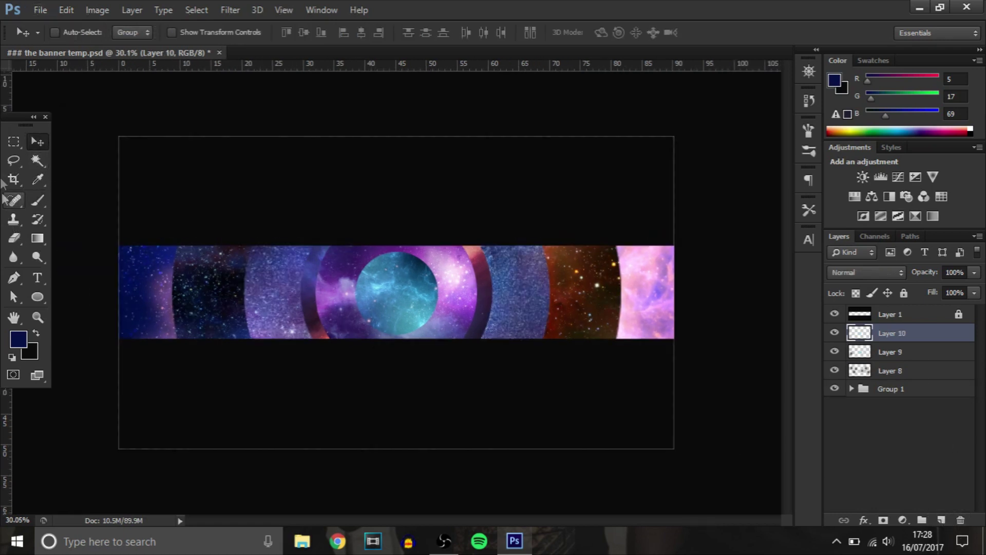
pyautogui.click(27, 202)
pyautogui.click(19, 339)
pyautogui.write('ffffff')
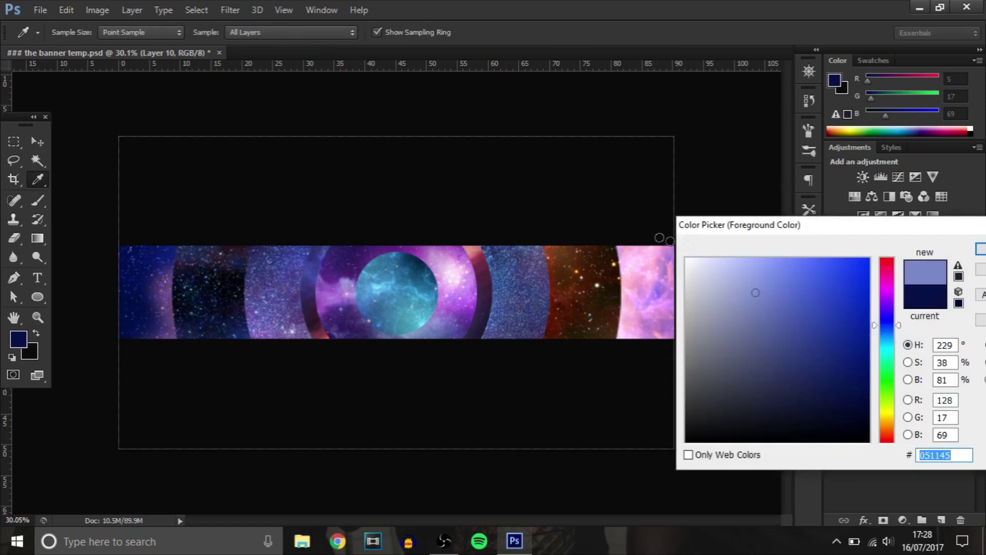
pyautogui.click(980, 251)
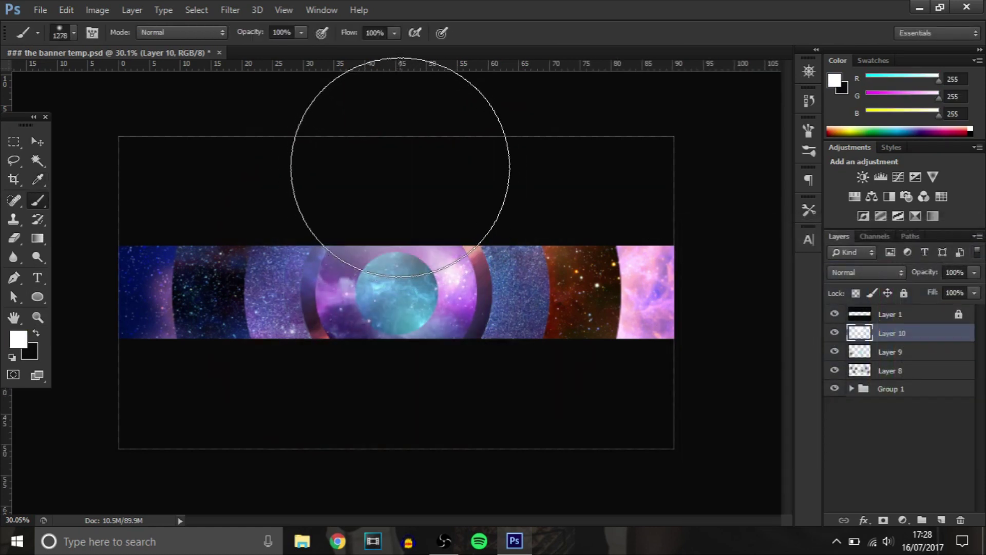
# Step: Add Layer 11, shrink the brush and set Layer 11 to Overlay
pyautogui.click(941, 521)
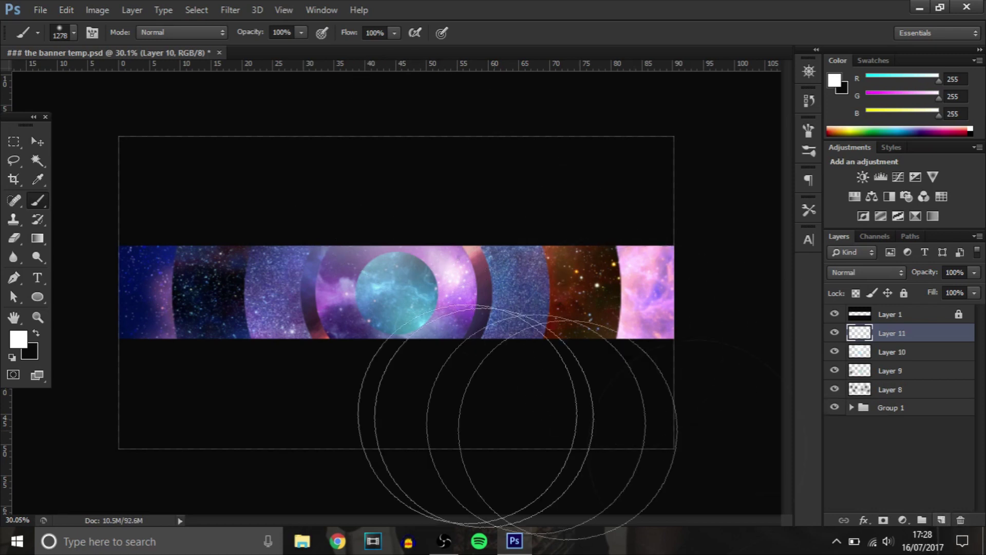
pyautogui.keyDown('alt'); pyautogui.rightClick(350, 389); pyautogui.keyUp('alt')
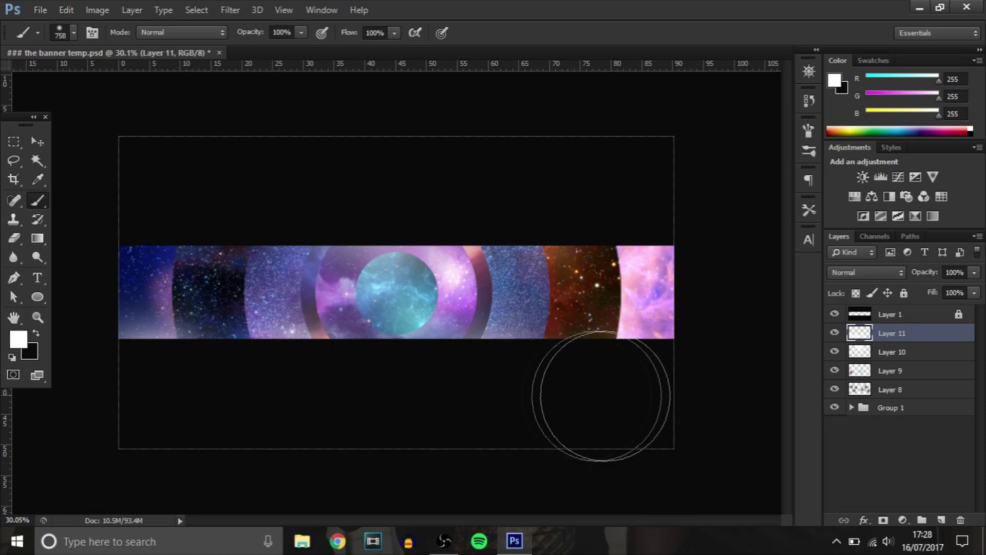
pyautogui.click(856, 264)
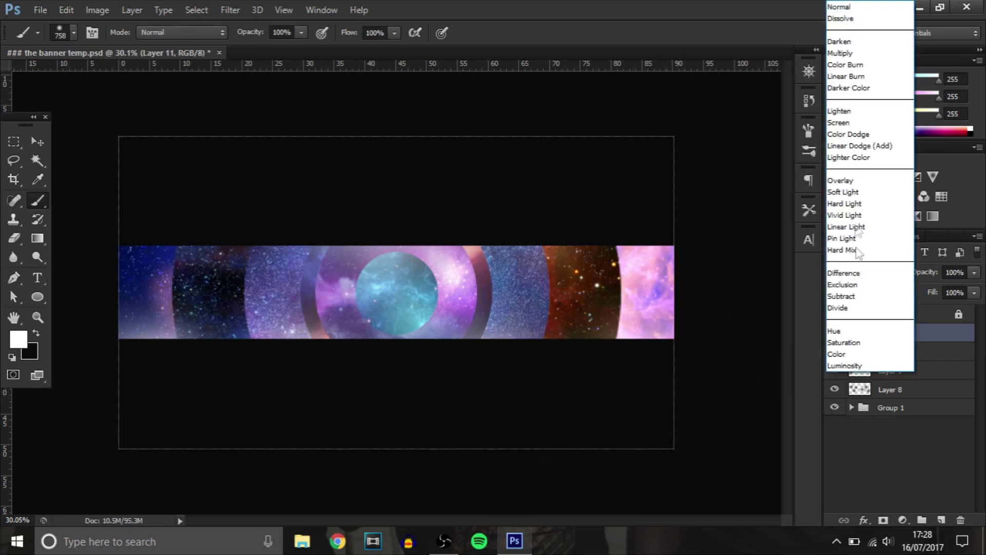
pyautogui.click(849, 180)
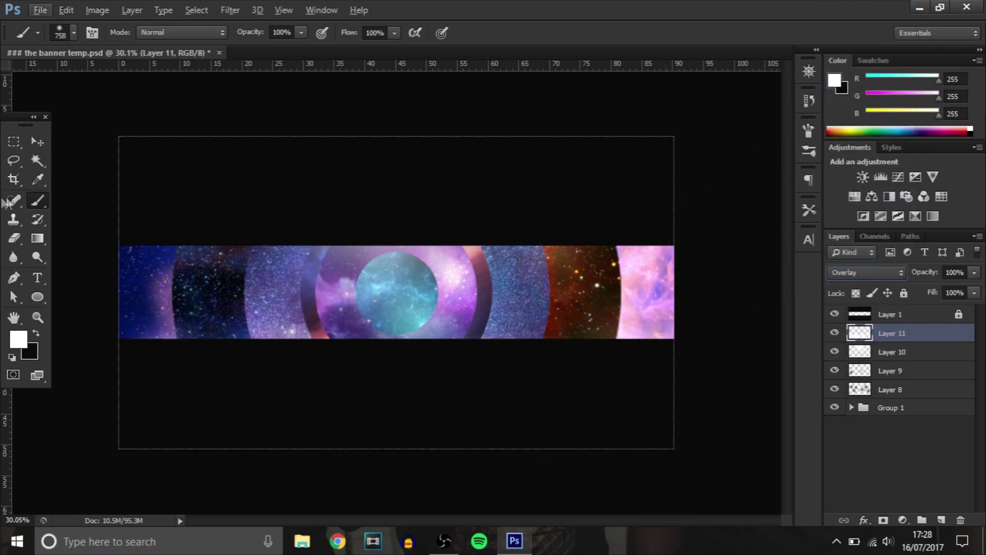
pyautogui.click(37, 141)
pyautogui.scroll(1, 555, 376)
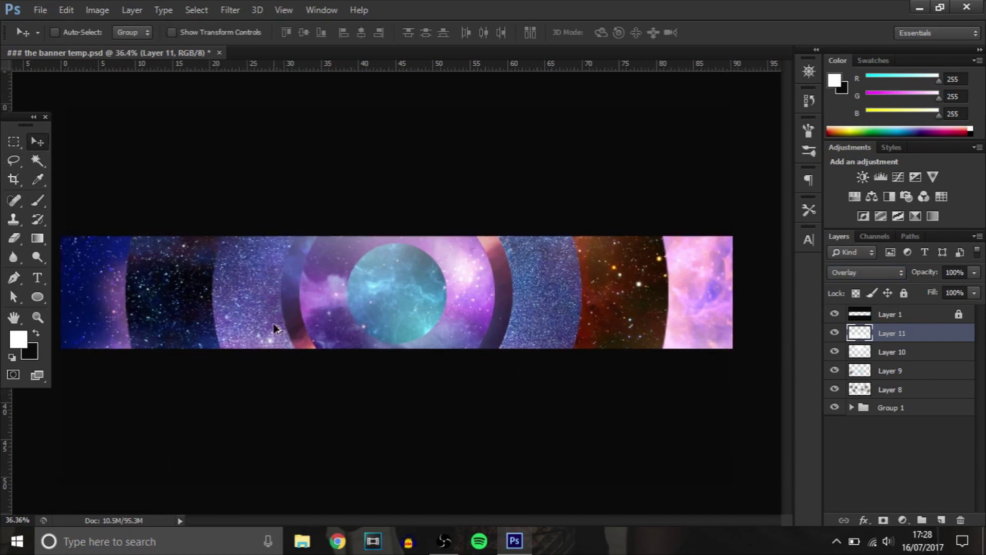
pyautogui.scroll(-1, 274, 329)
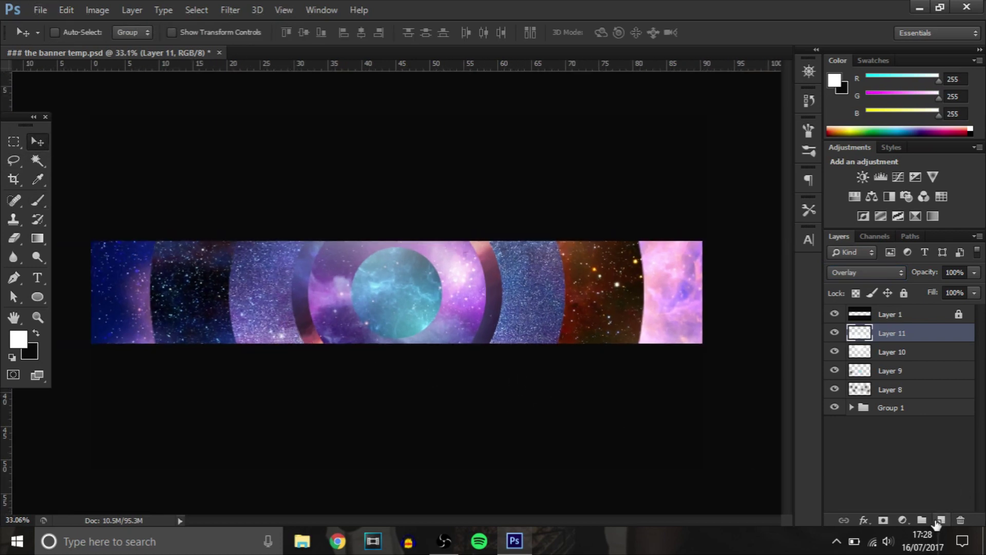
# Step: Duplicate Group 1 and merge the copy into a single layer
pyautogui.rightClick(903, 411)
pyautogui.click(932, 414)
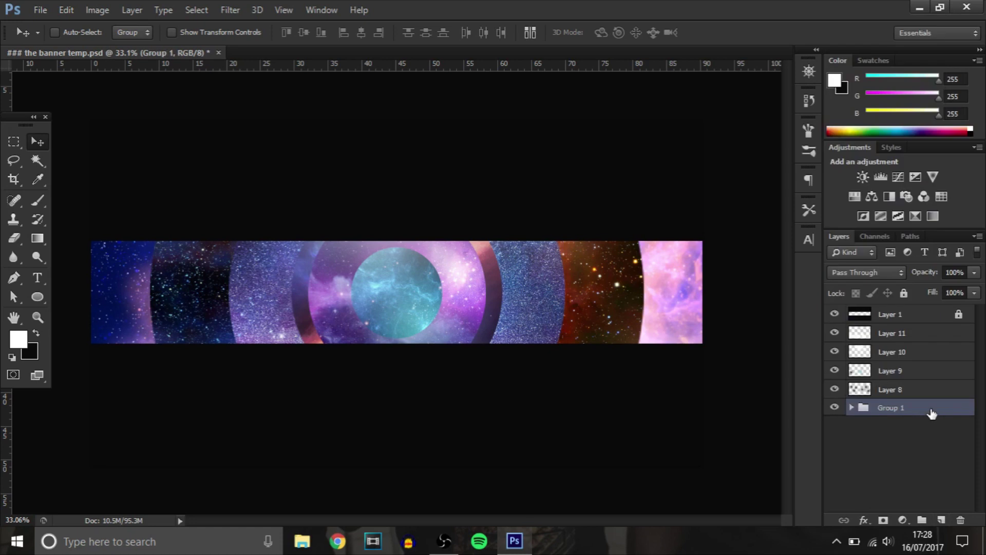
pyautogui.hotkey('ctrl', 'j')
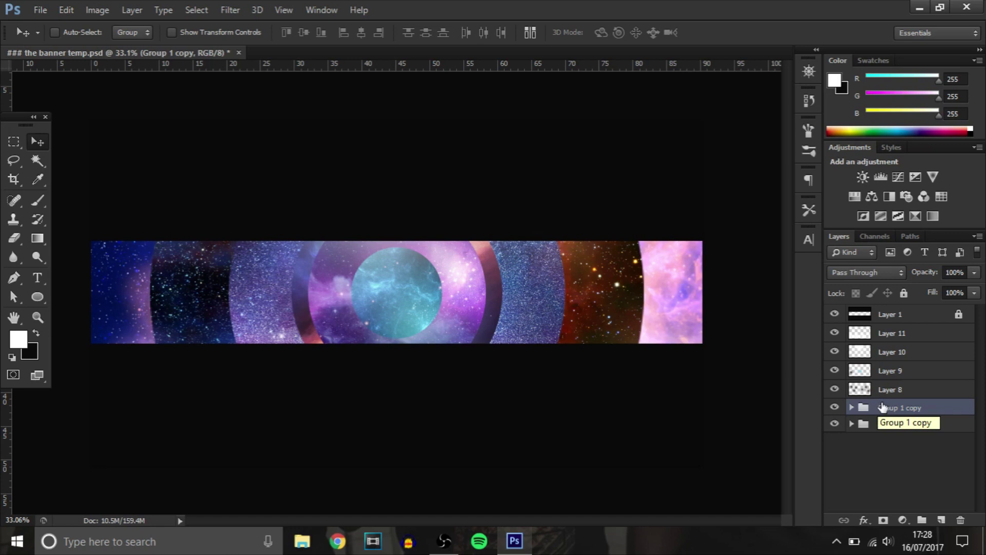
pyautogui.hotkey('ctrl', 'e')
# Step: Apply Find Edges to the merged copy, then undo it
pyautogui.click(232, 11)
pyautogui.moveTo(242, 238)
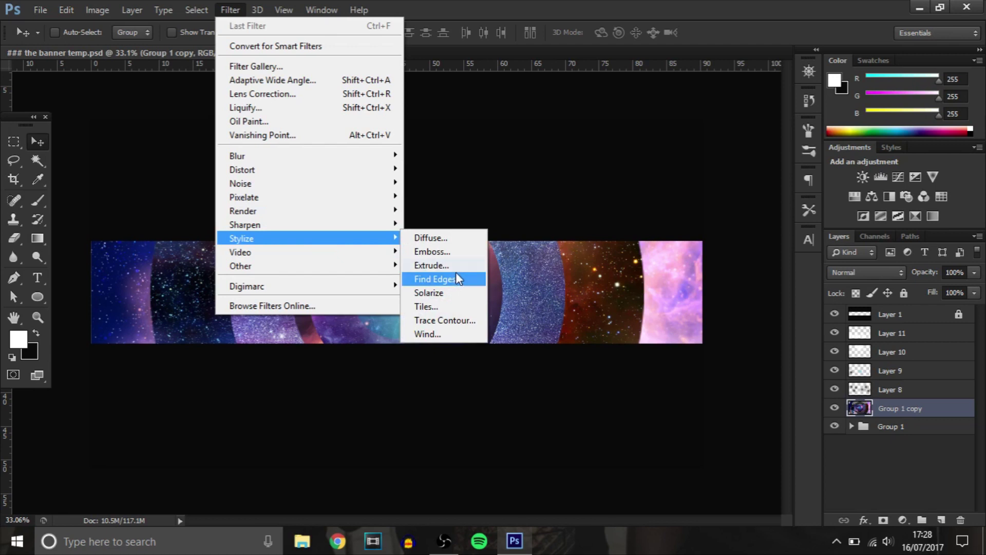
pyautogui.click(457, 278)
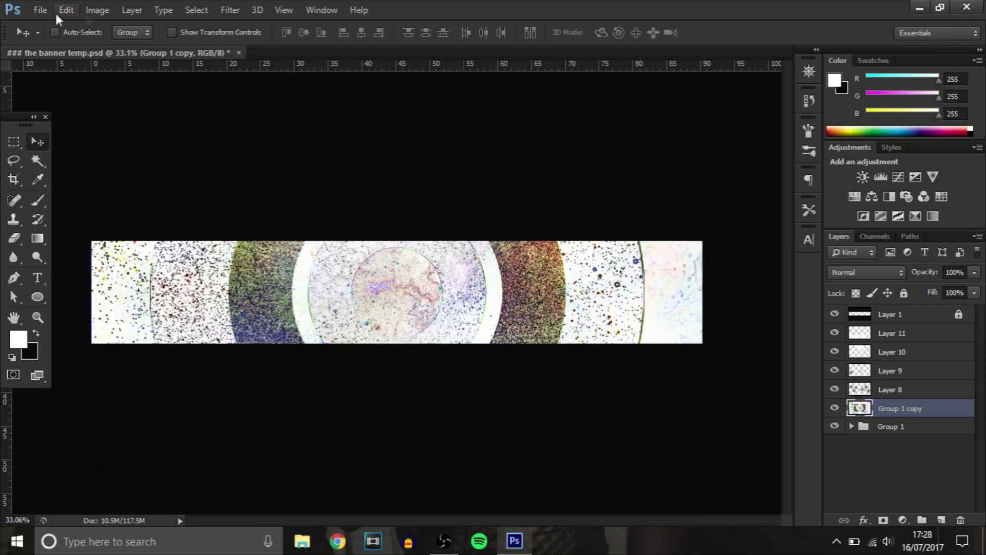
pyautogui.hotkey('ctrl', 'z')
pyautogui.click(224, 10)
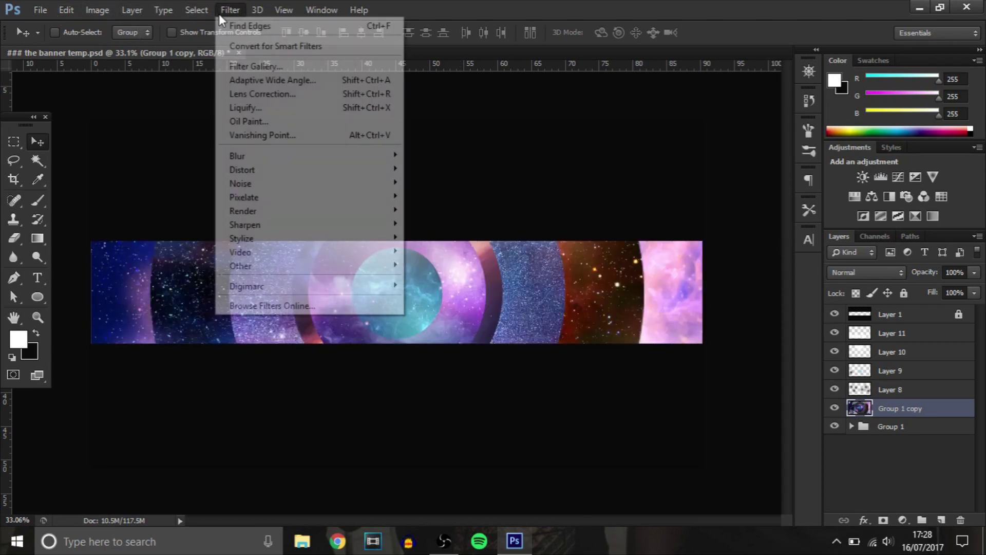
# Step: Apply Filter Gallery Glowing Edges with a zoomed-out preview and adjusted edge width and brightness
pyautogui.click(296, 69)
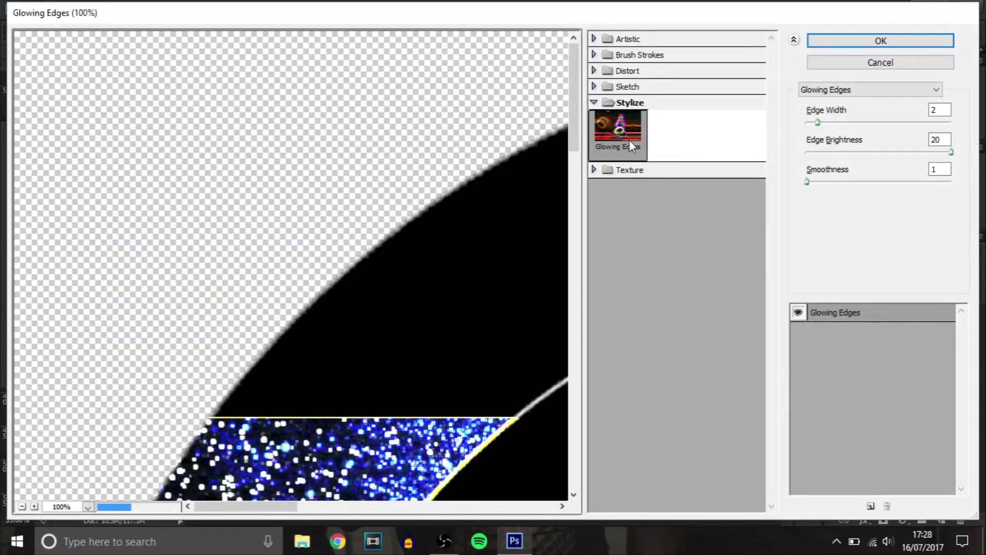
pyautogui.click(22, 506)
pyautogui.click(21, 507)
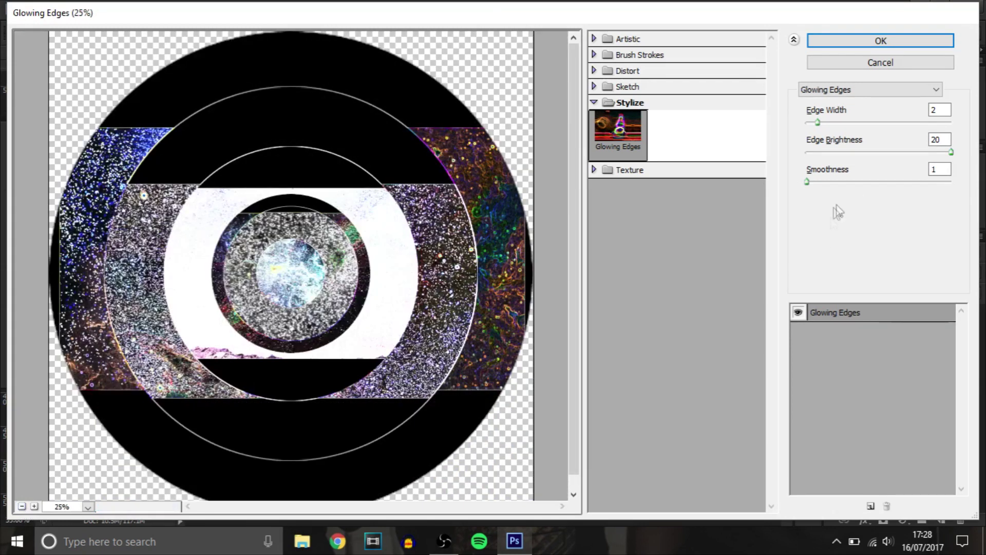
pyautogui.moveTo(952, 152); pyautogui.dragTo(918, 153)
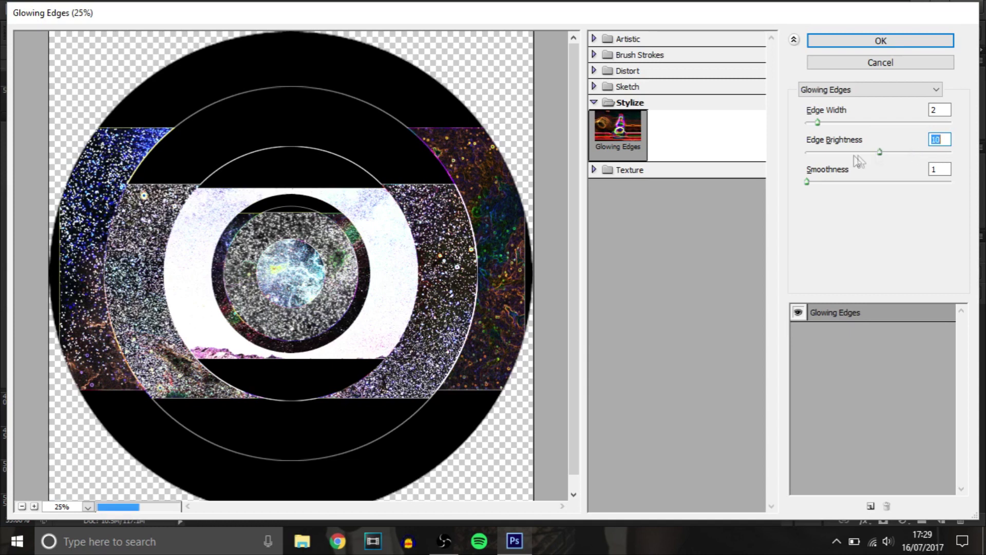
pyautogui.write('20')
pyautogui.moveTo(818, 122)
pyautogui.mouseDown()
pyautogui.moveTo(775, 126)
pyautogui.moveTo(871, 127)
pyautogui.mouseUp()
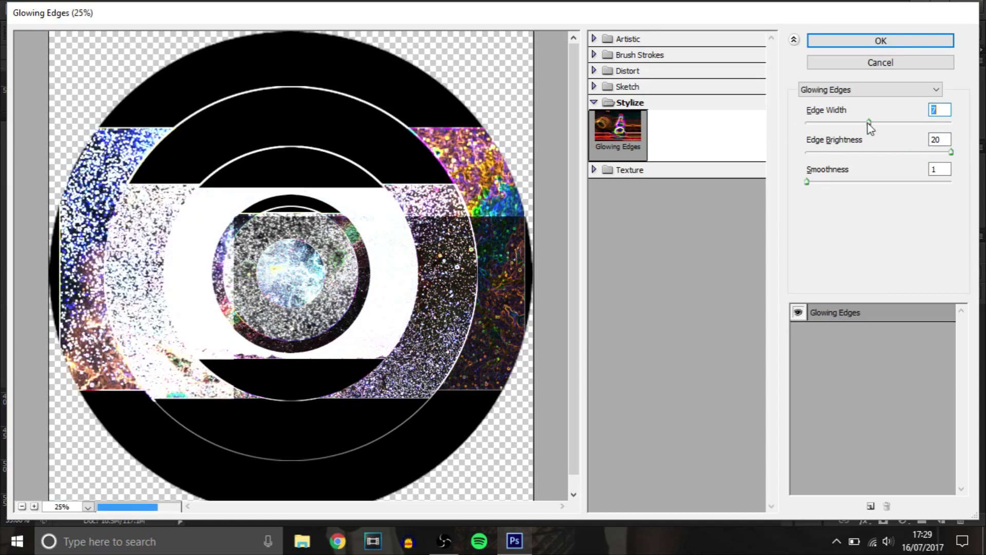
pyautogui.click(871, 43)
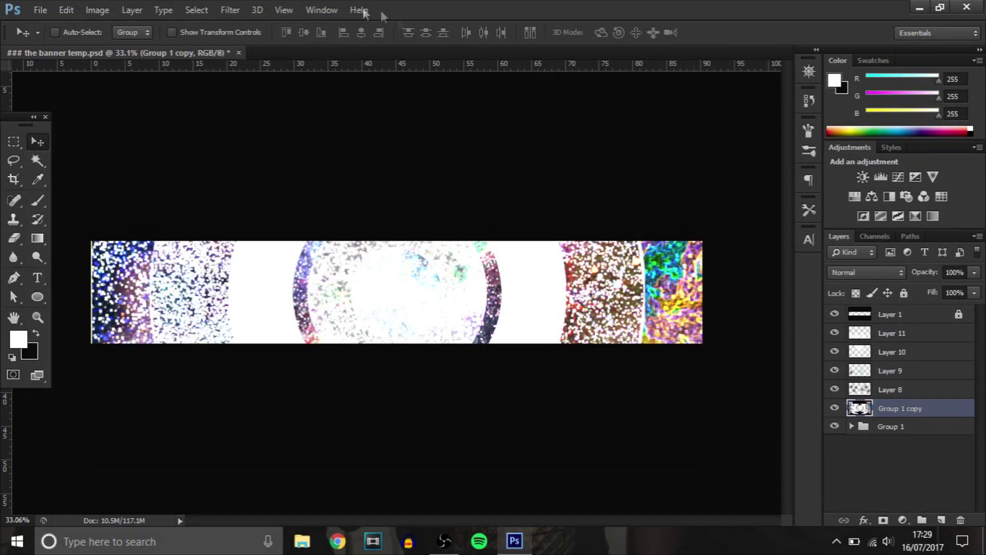
# Step: Apply Find Edges to Group 1 copy, blend it as Overlay and darken it with Ctrl+I
pyautogui.click(232, 9)
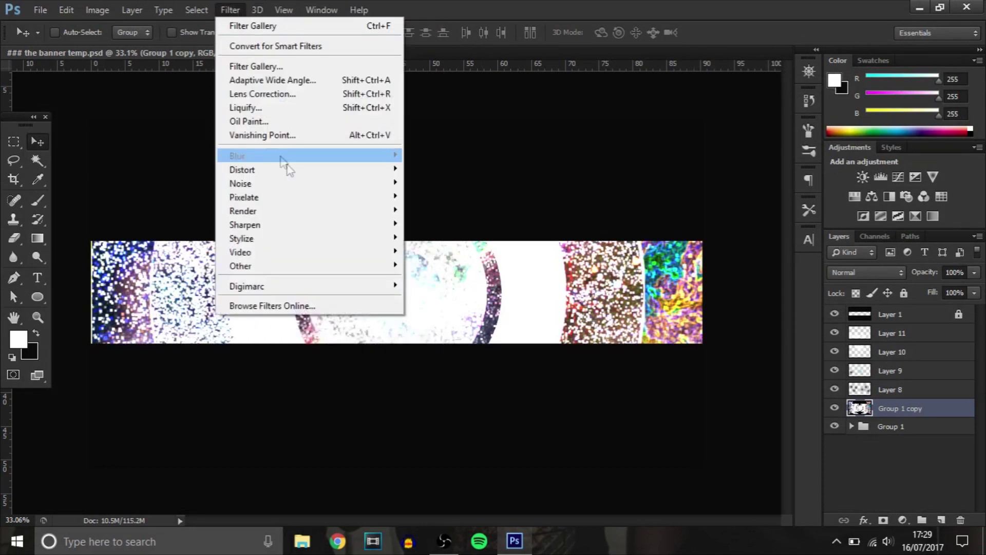
pyautogui.moveTo(242, 238)
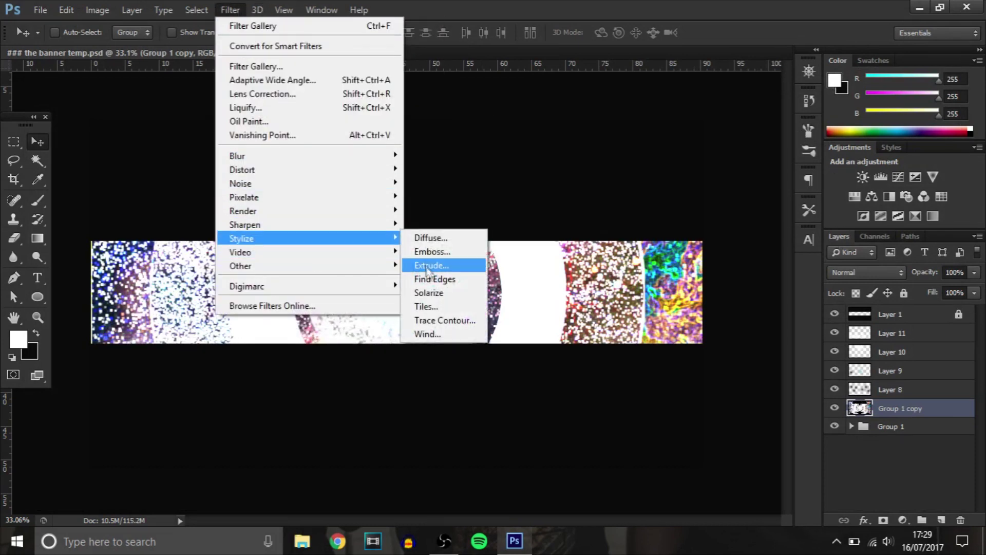
pyautogui.click(428, 279)
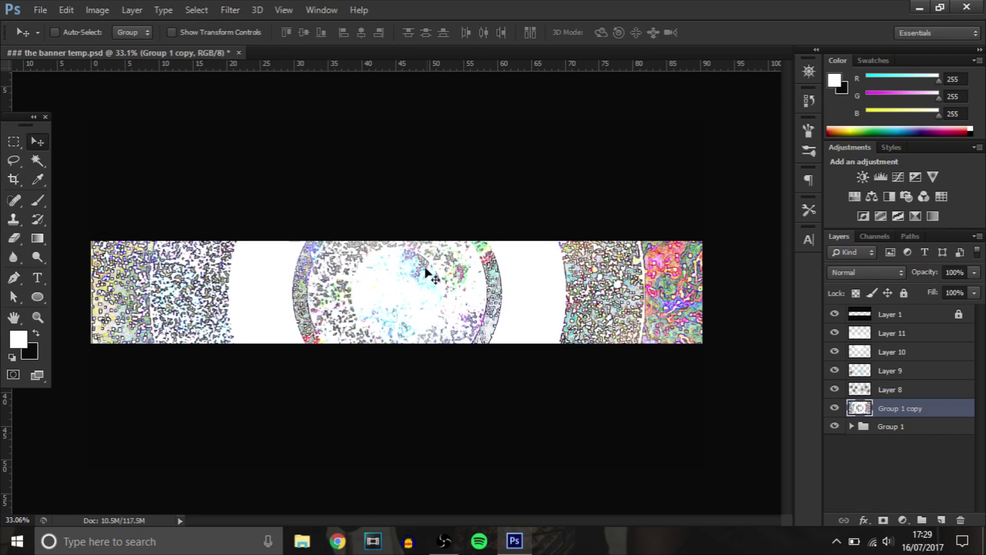
pyautogui.click(854, 271)
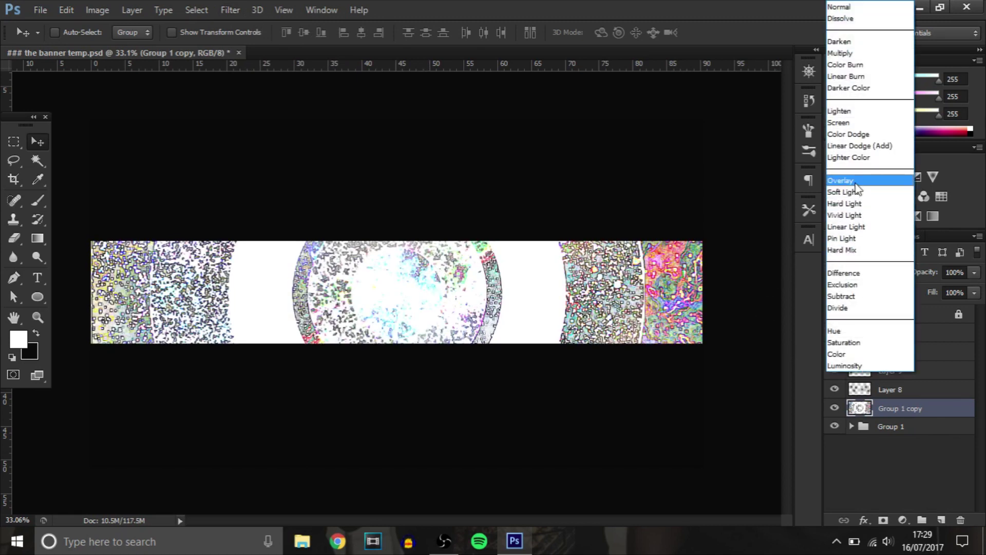
pyautogui.click(857, 182)
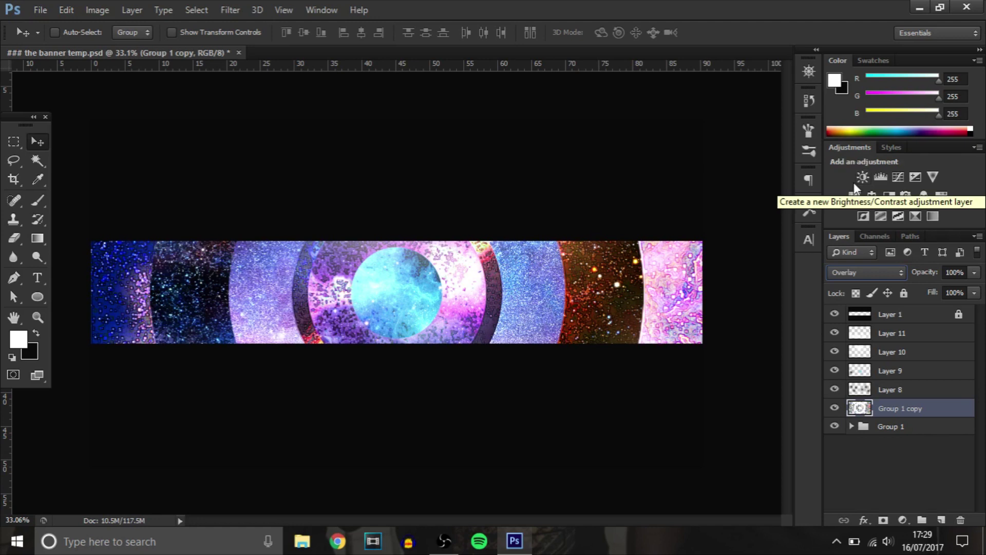
pyautogui.hotkey('ctrl', 'i')
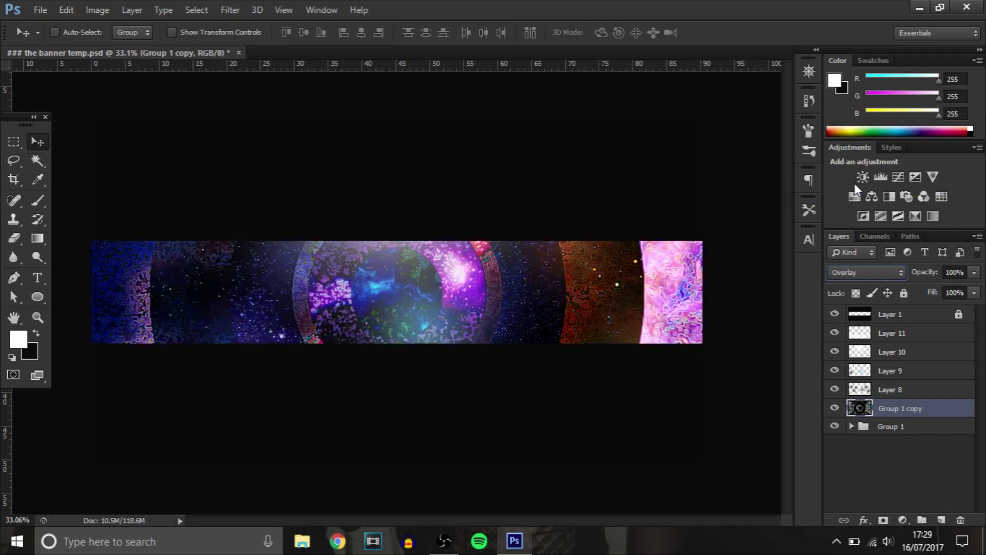
# Step: Return Group 1 copy to Normal, apply Motion Blur (angle 0, distance 13), and enlarge the Eraser
pyautogui.hotkey('ctrl', 'z')
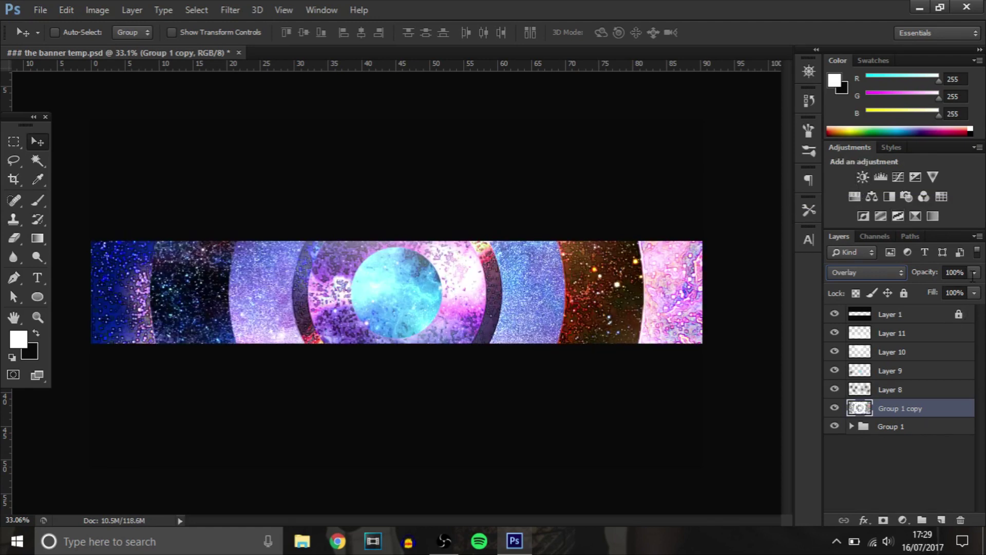
pyautogui.hotkey('shift', 'alt', 'n')
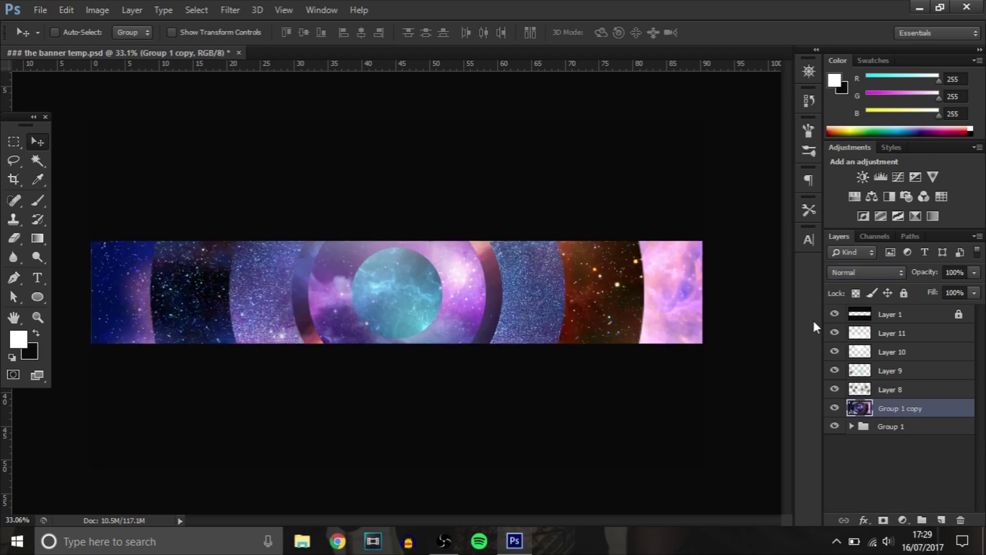
pyautogui.click(230, 9)
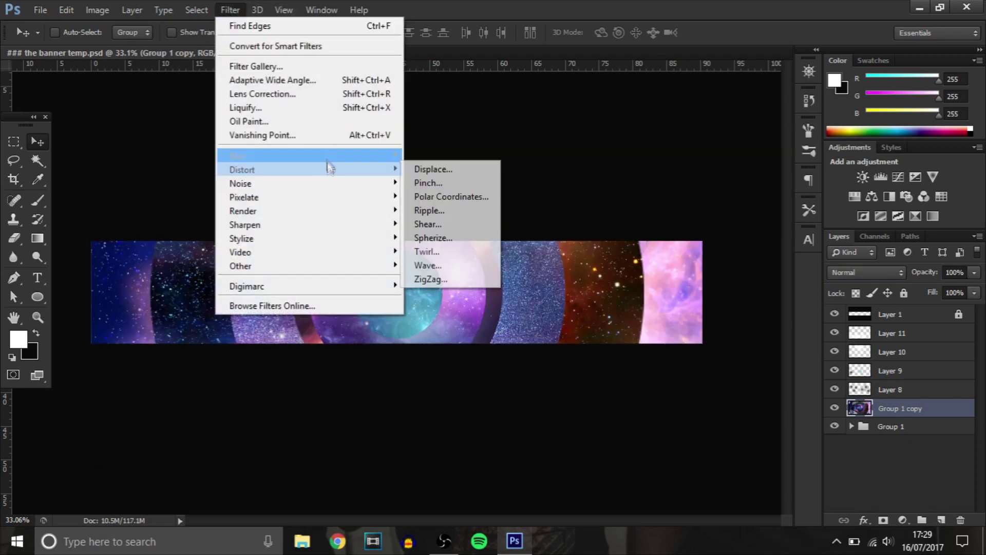
pyautogui.moveTo(309, 155)
pyautogui.click(454, 281)
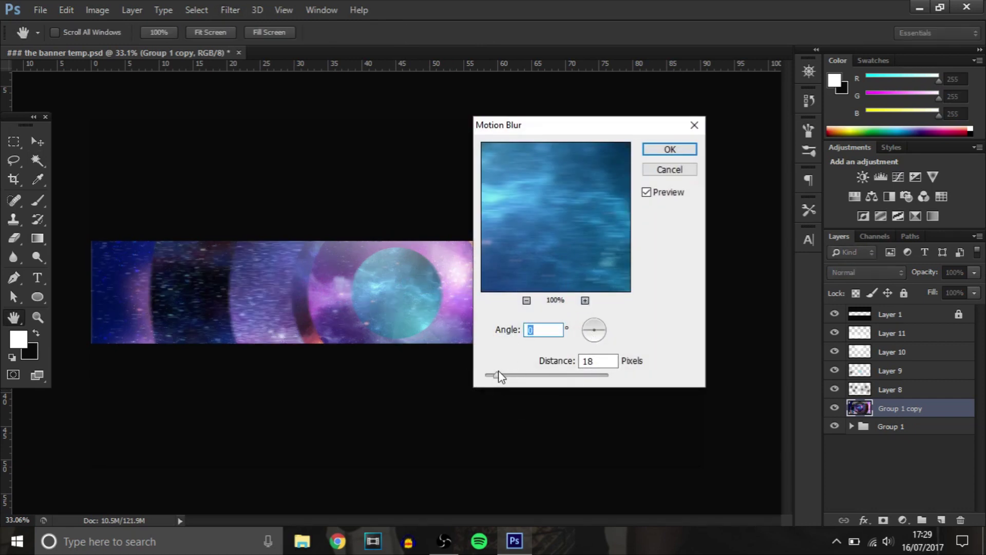
pyautogui.moveTo(494, 376); pyautogui.dragTo(492, 375)
pyautogui.click(681, 156)
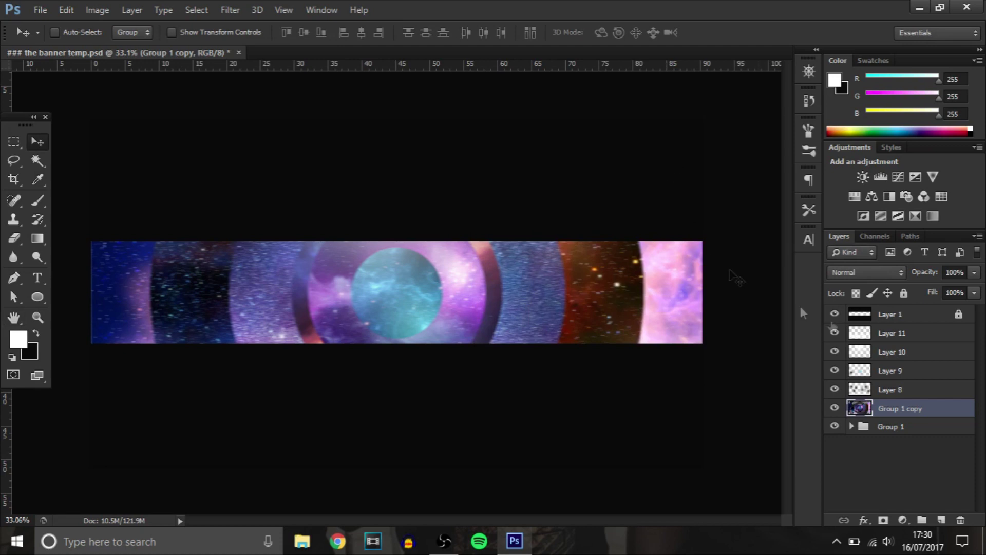
pyautogui.click(14, 238)
pyautogui.moveTo(186, 302)
pyautogui.mouseDown()
pyautogui.moveTo(254, 318)
pyautogui.moveTo(239, 318)
pyautogui.mouseUp()
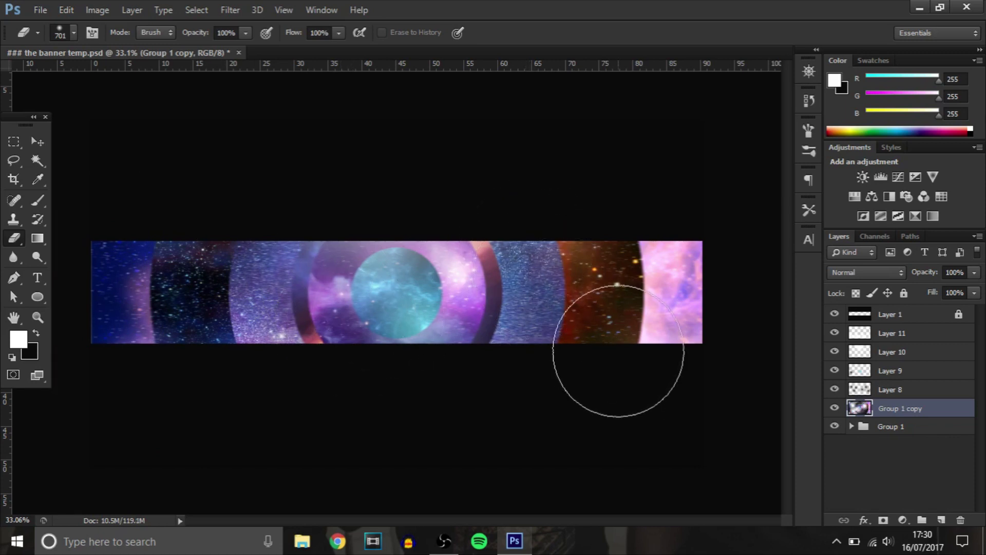
# Step: Add Layer 12 above Layer 11 and paint a soft #d811c8 magenta glow across the banner
pyautogui.click(37, 141)
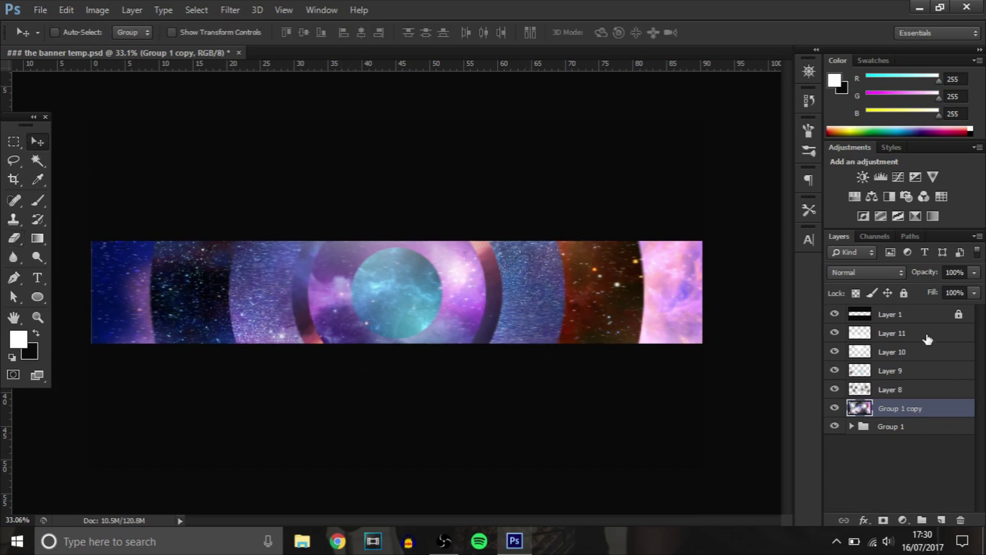
pyautogui.click(927, 337)
pyautogui.click(940, 520)
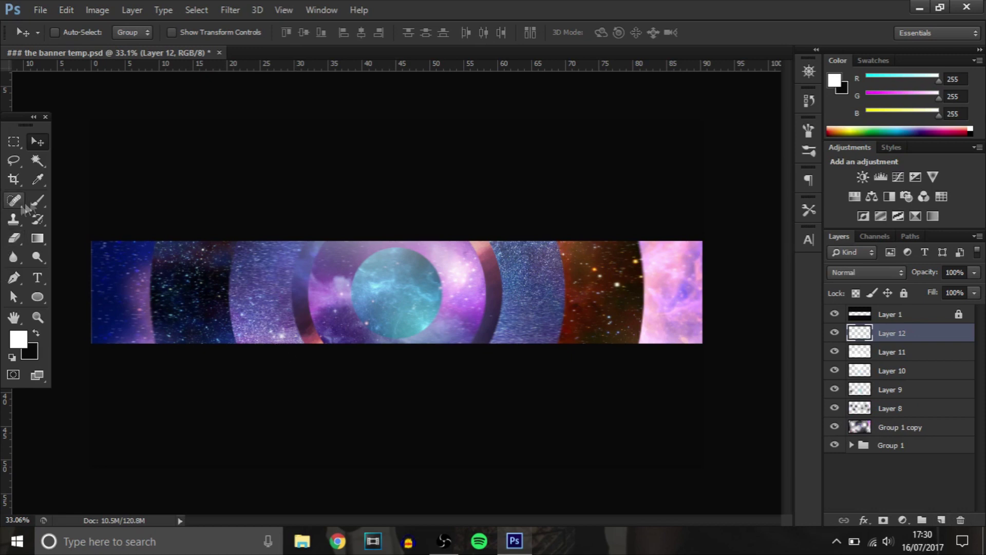
pyautogui.press('b')
pyautogui.click(18, 340)
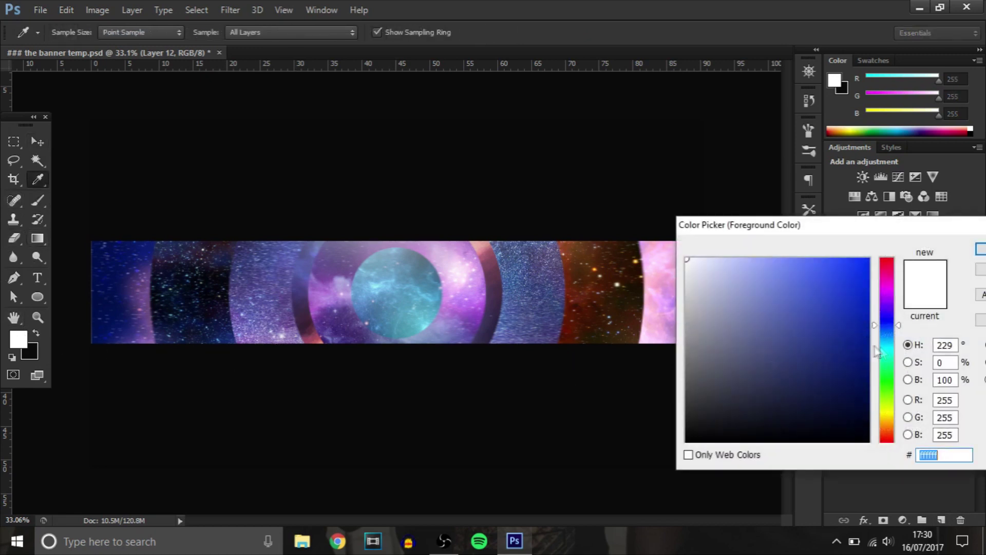
pyautogui.click(892, 286)
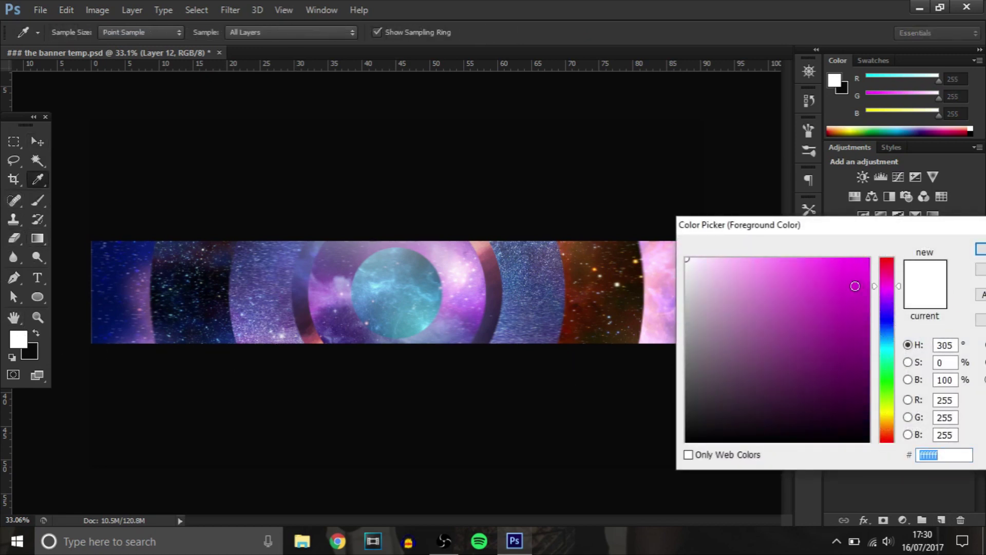
pyautogui.click(855, 286)
pyautogui.click(980, 249)
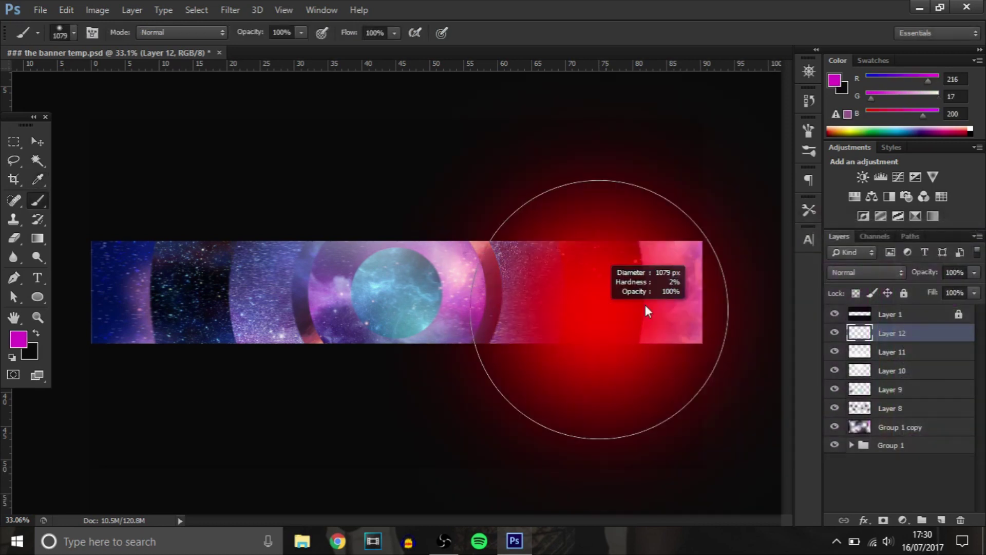
pyautogui.moveTo(286, 187); pyautogui.dragTo(323, 185)
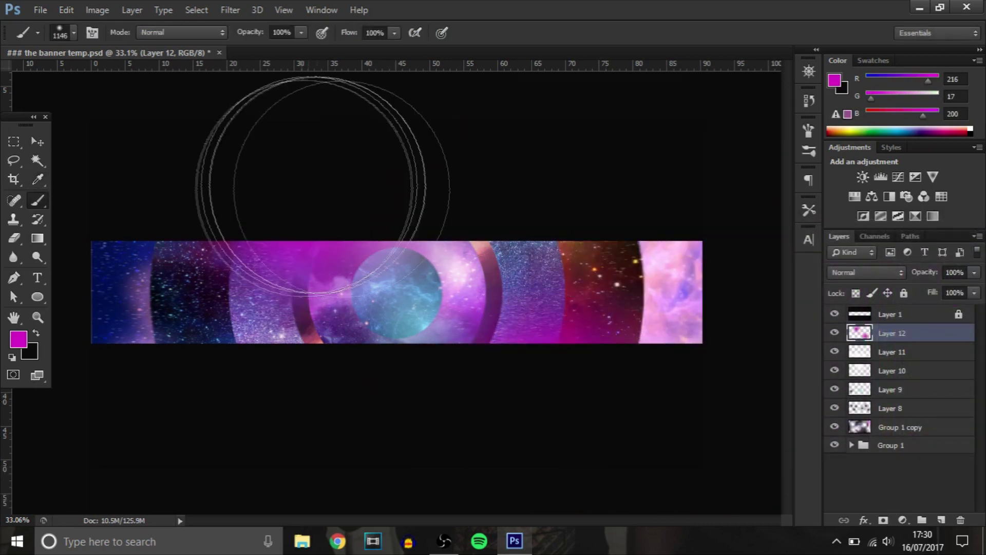
# Step: Blend Layer 12 in Color Dodge mode at 38% opacity
pyautogui.click(867, 272)
pyautogui.click(855, 139)
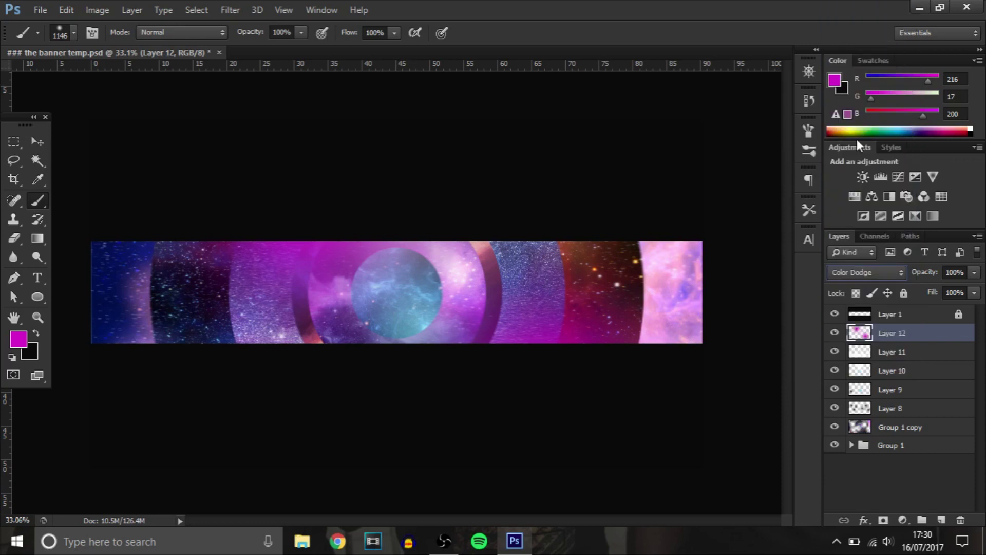
pyautogui.click(974, 272)
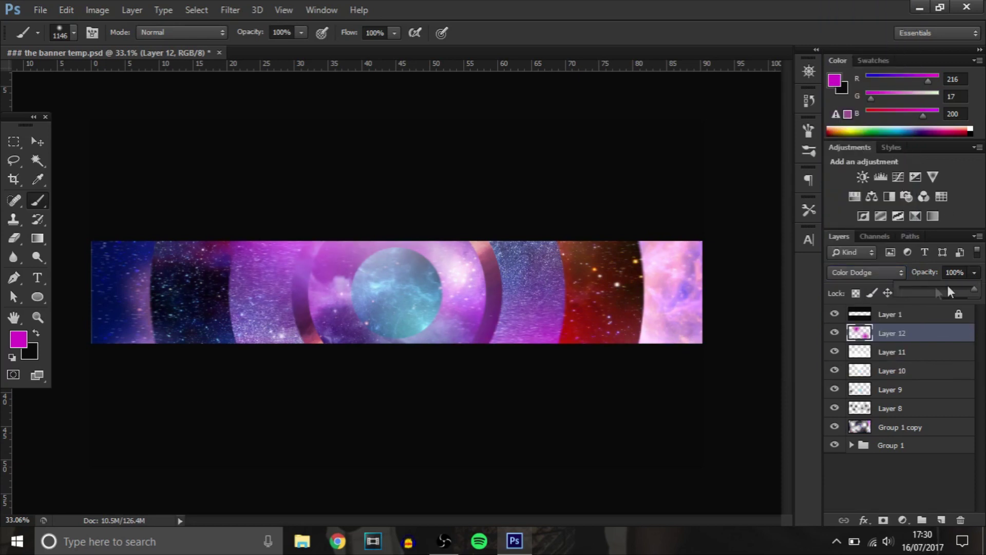
pyautogui.click(912, 289)
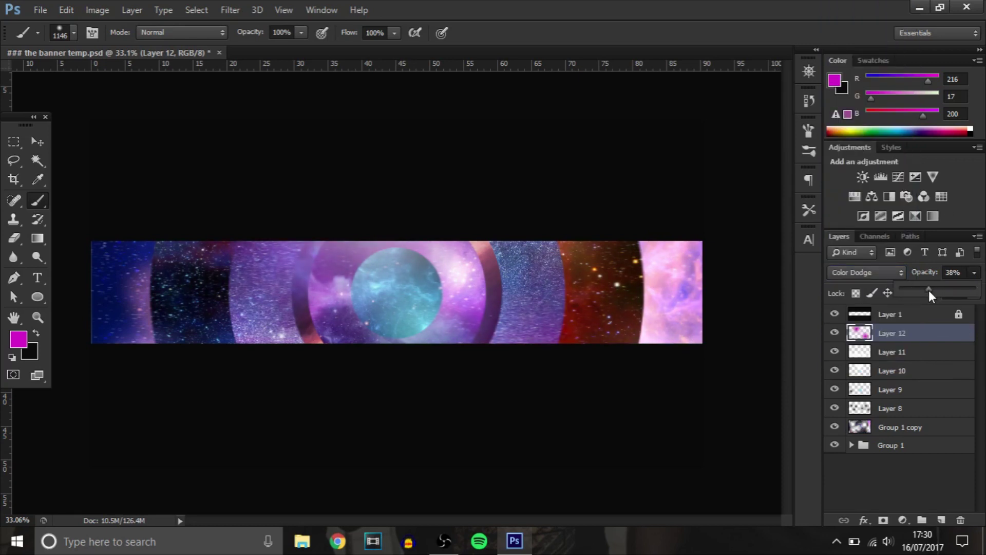
pyautogui.click(37, 140)
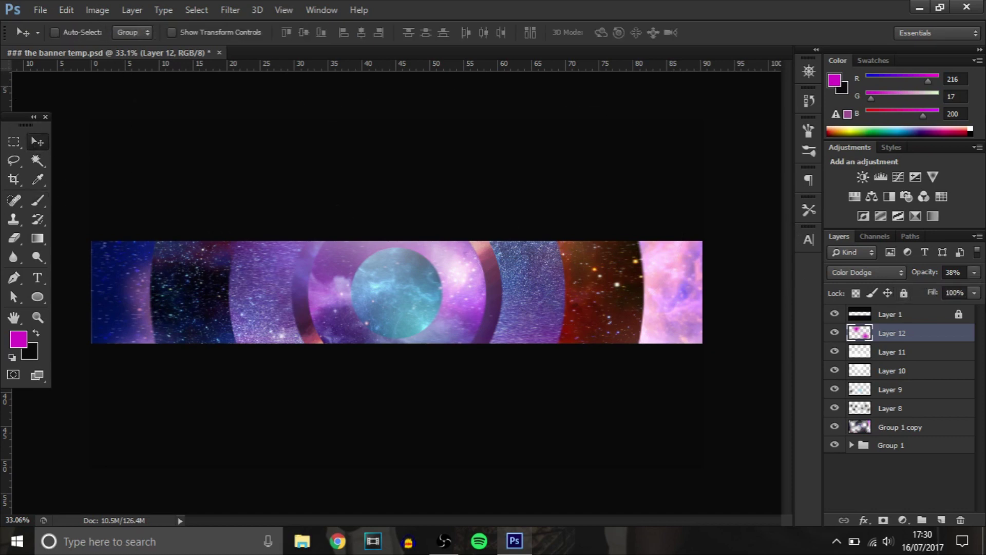
# Step: Group Layer 12 through Group 1 copy into Group 2 and add Brightness 13, Contrast 26
pyautogui.keyDown('shift'); pyautogui.click(931, 429); pyautogui.keyUp('shift')
pyautogui.hotkey('ctrl', 'g')
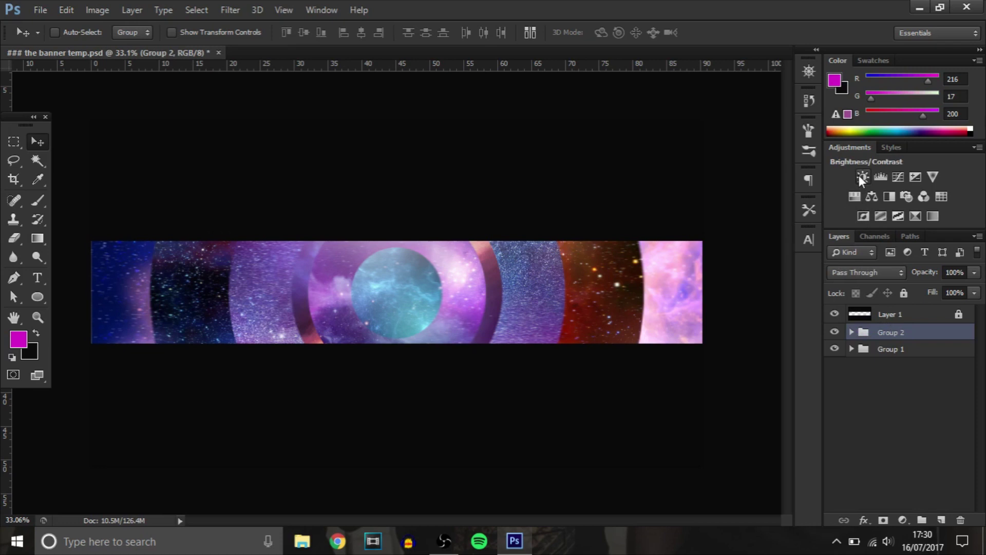
pyautogui.click(861, 177)
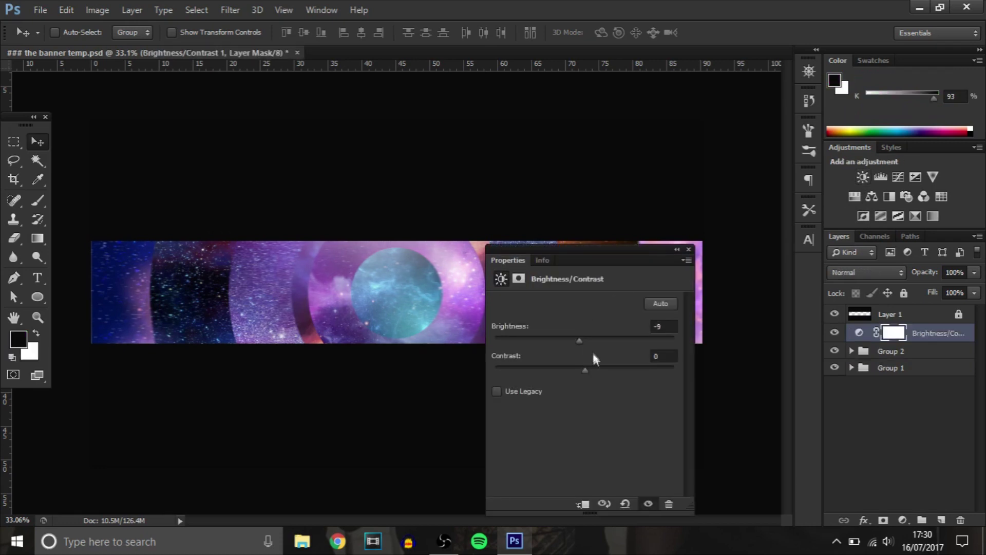
pyautogui.moveTo(601, 372); pyautogui.dragTo(608, 371)
pyautogui.moveTo(581, 339); pyautogui.dragTo(593, 341)
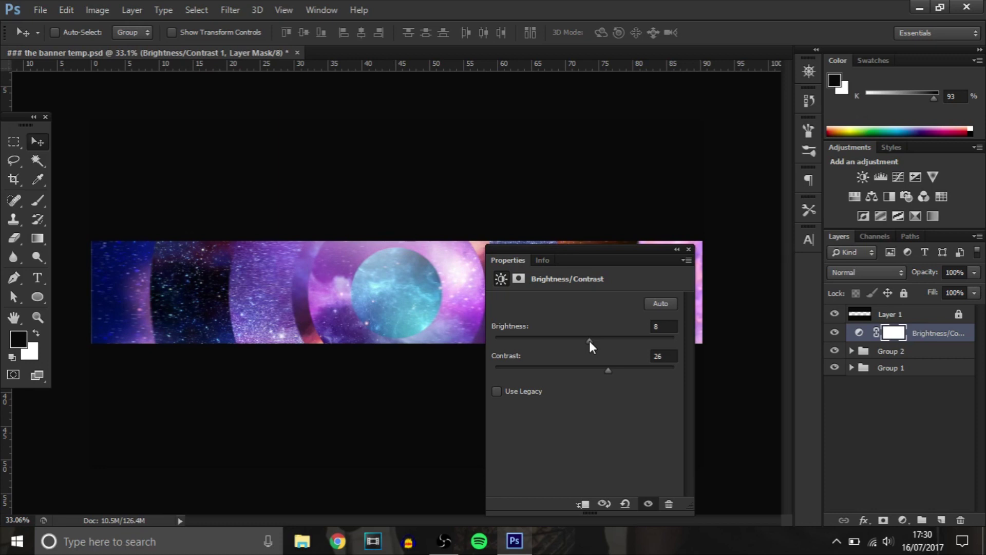
# Step: Add a Curves 1 layer with the midpoint lifted to brighten the midtones
pyautogui.click(688, 249)
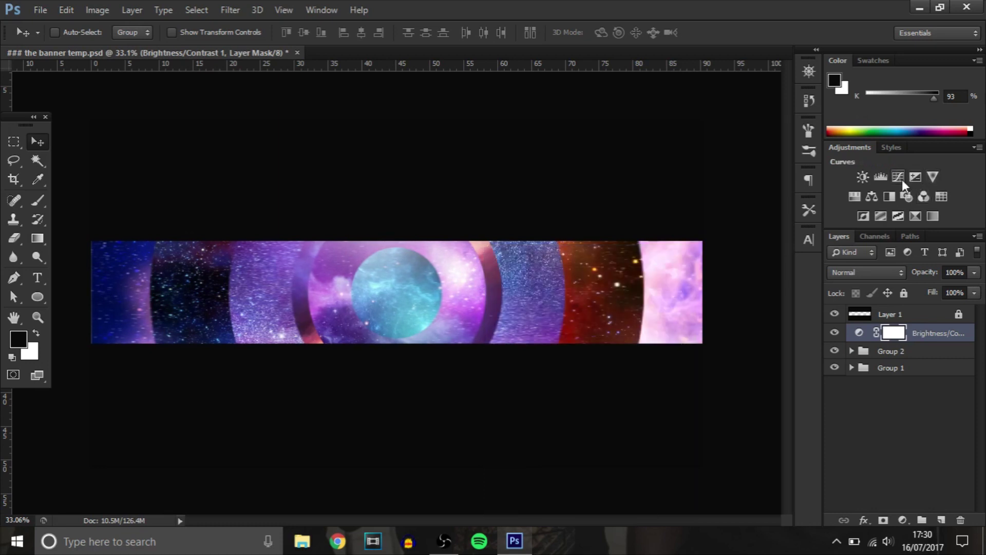
pyautogui.click(898, 178)
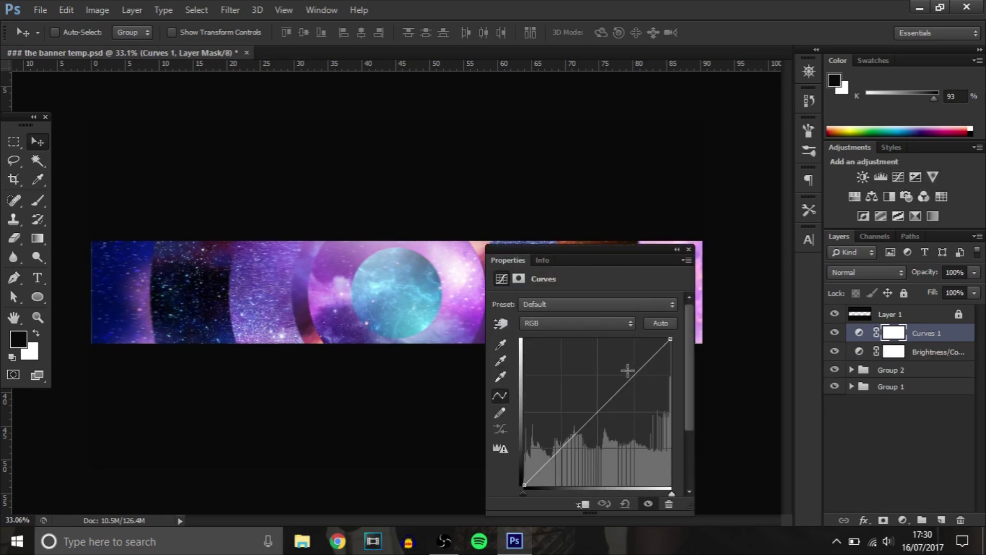
pyautogui.moveTo(627, 370); pyautogui.dragTo(628, 373)
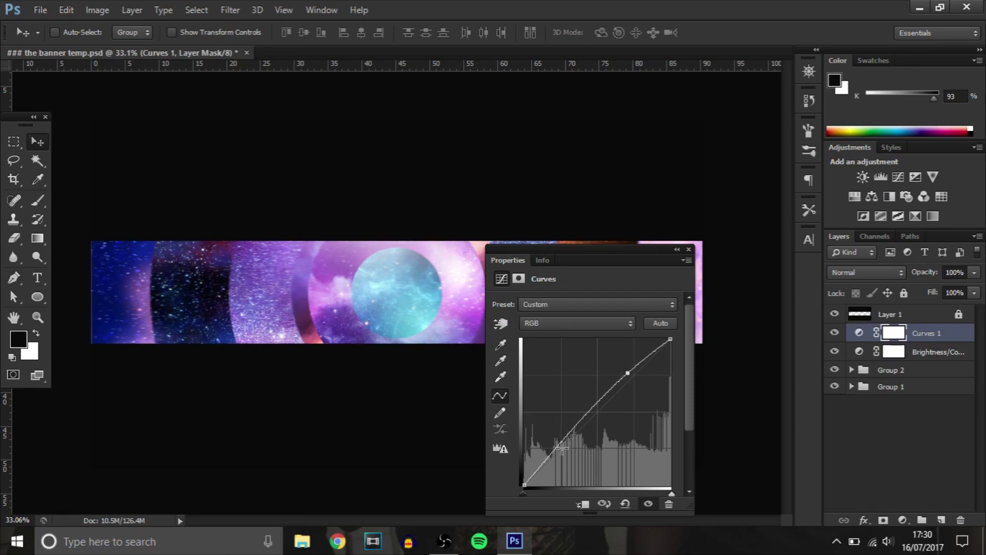
# Step: Add an Exposure layer with exposure +0.13, offset +0.0182 and gamma 0.86
pyautogui.click(688, 250)
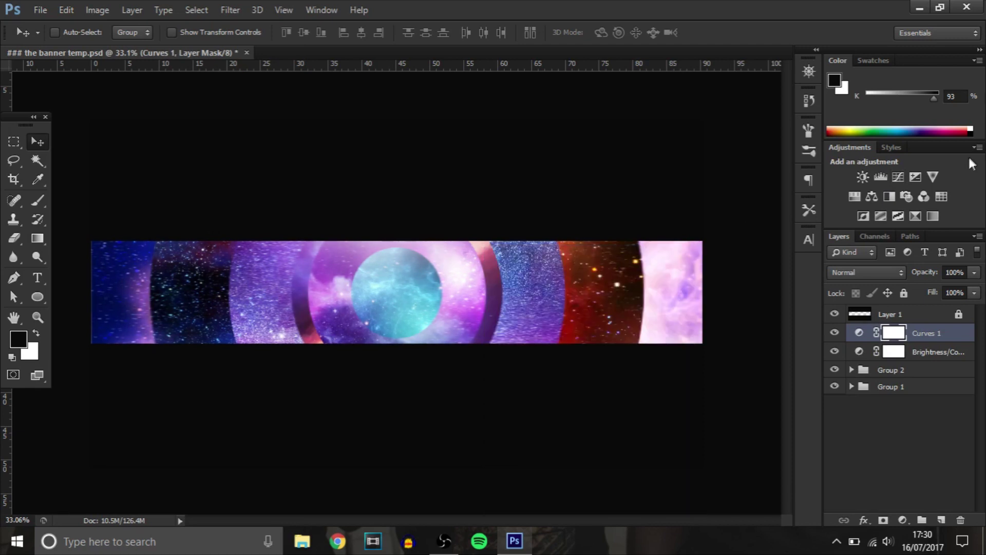
pyautogui.click(915, 176)
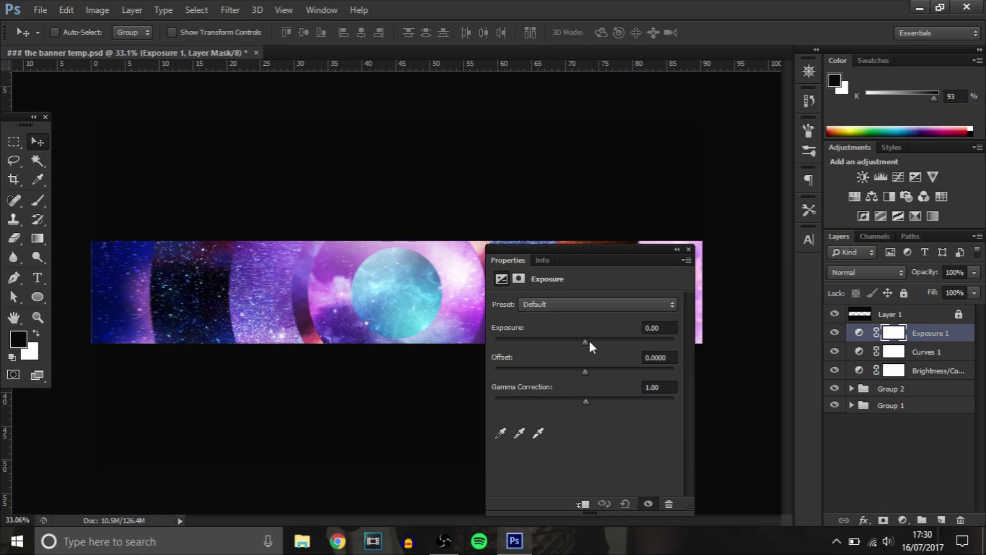
pyautogui.click(590, 342)
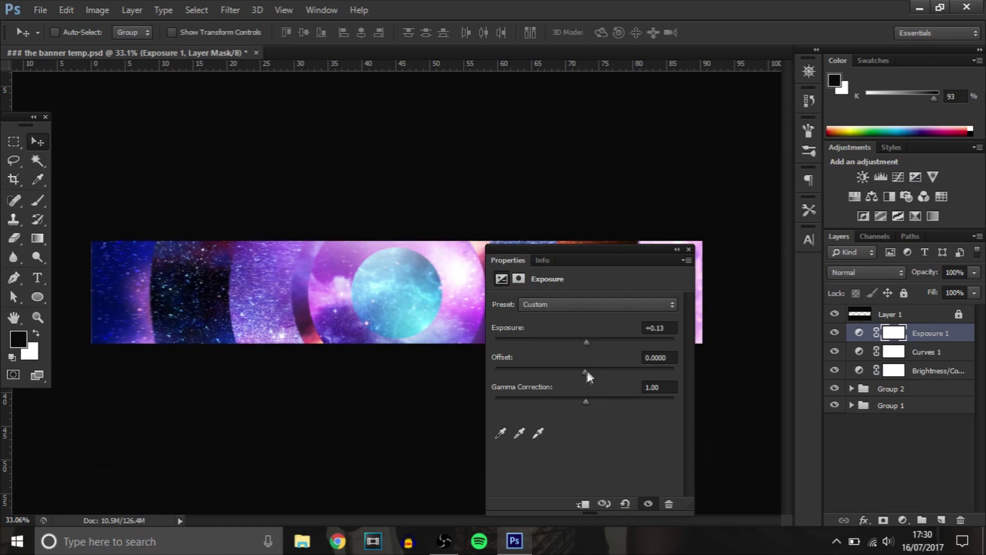
pyautogui.moveTo(586, 370); pyautogui.dragTo(594, 401)
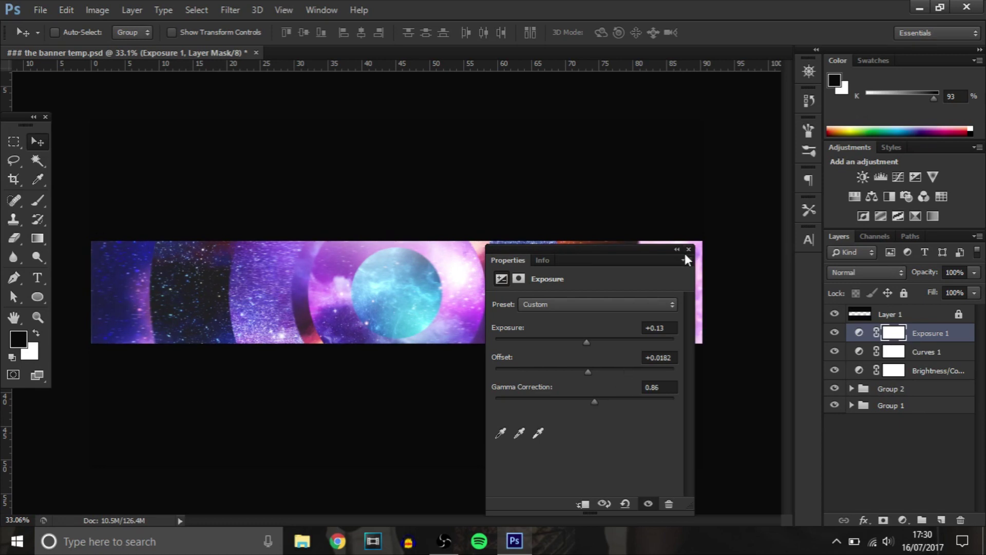
pyautogui.moveTo(686, 249); pyautogui.dragTo(789, 228)
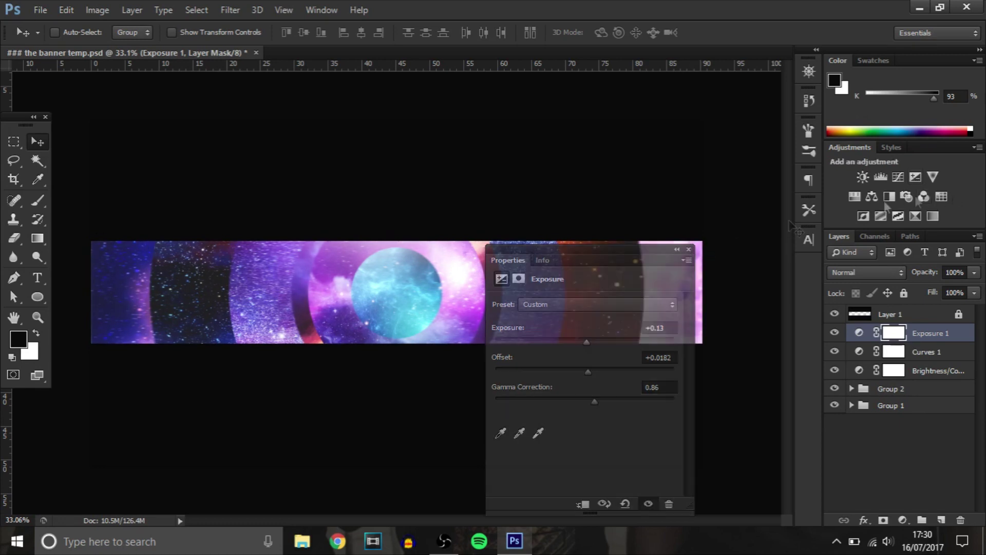
# Step: Delete the accidentally added Exposure 2 layer
pyautogui.click(916, 176)
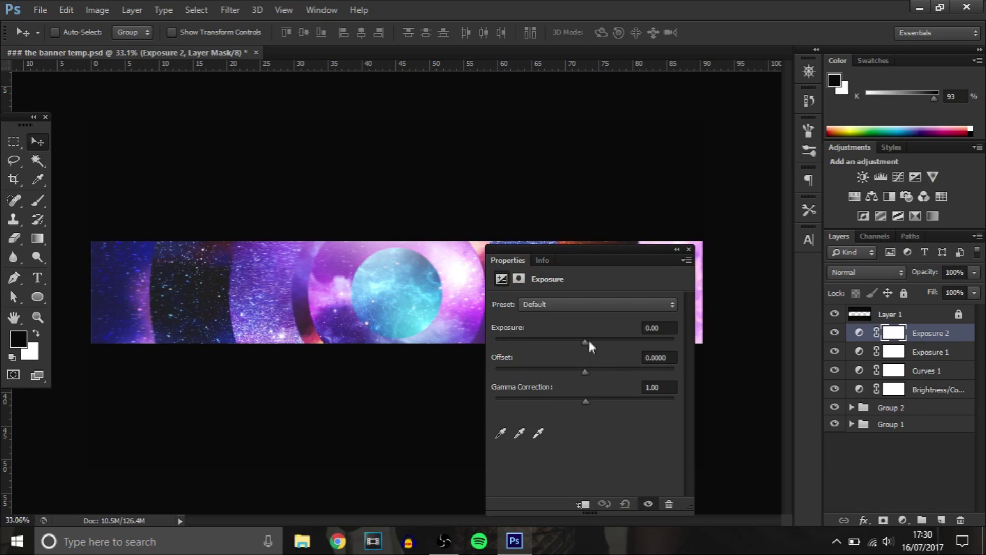
pyautogui.click(690, 249)
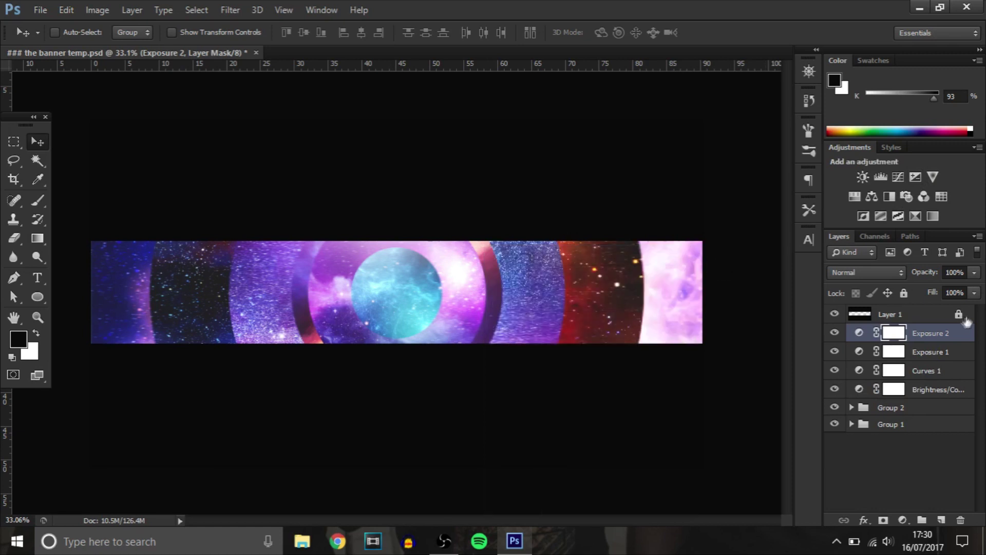
pyautogui.press('Delete')
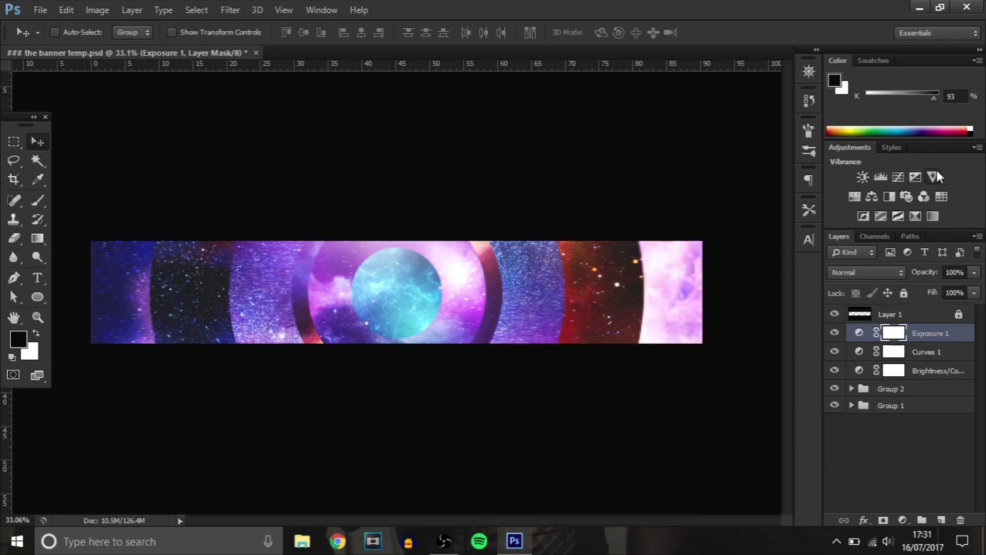
# Step: Add a Vibrance layer set to +18
pyautogui.click(933, 176)
pyautogui.click(591, 316)
pyautogui.moveTo(591, 322); pyautogui.dragTo(606, 323)
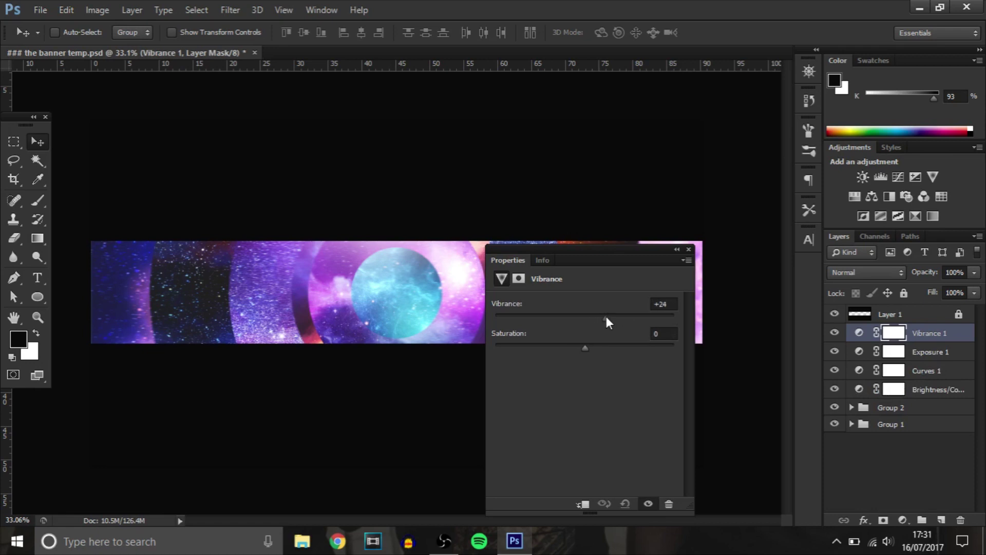
# Step: Add a Photo Filter layer coloured purple #7500ec
pyautogui.click(688, 249)
pyautogui.click(906, 196)
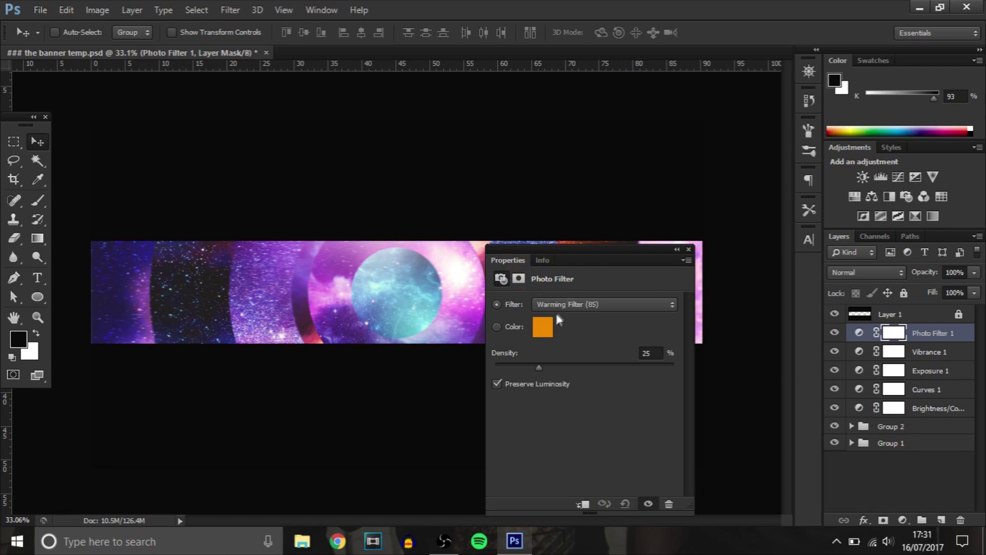
pyautogui.click(547, 322)
pyautogui.click(888, 307)
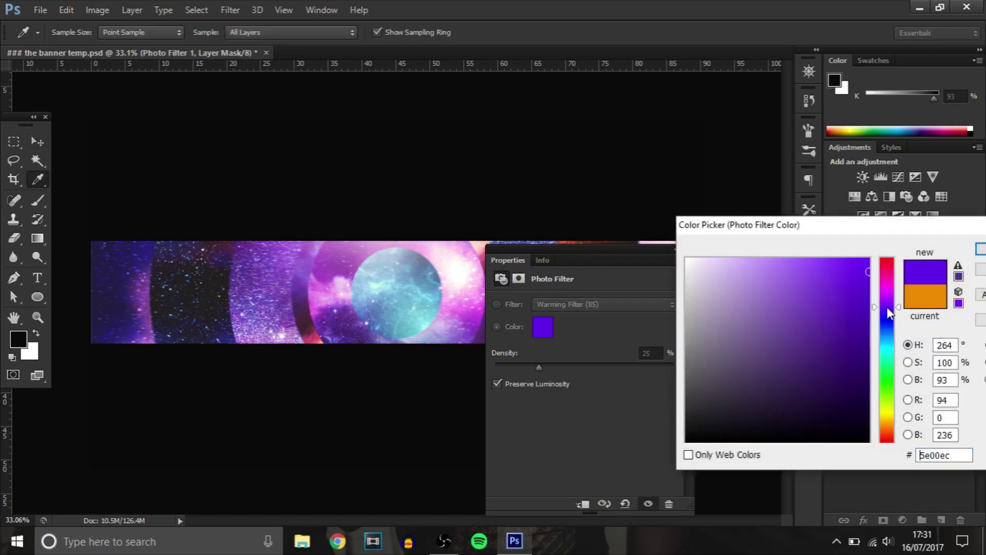
pyautogui.moveTo(885, 297); pyautogui.dragTo(886, 303)
pyautogui.click(981, 252)
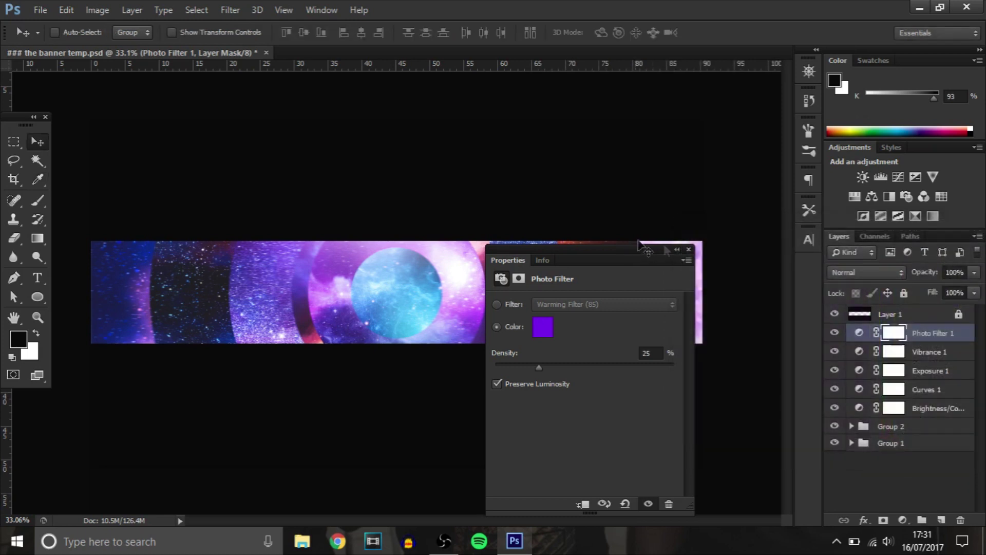
# Step: Group all the colour-correction adjustment layers into Group 3
pyautogui.click(688, 251)
pyautogui.keyDown('shift'); pyautogui.click(946, 410); pyautogui.keyUp('shift')
pyautogui.hotkey('ctrl', 'g')
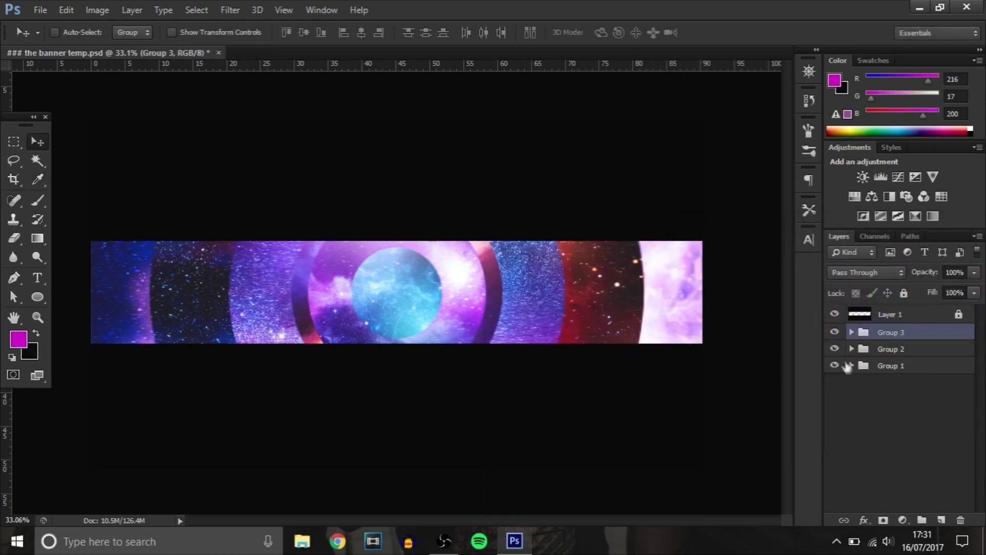
# Step: Toggle Group 3's visibility, add empty Layer 13 above it, and enlarge the brush
pyautogui.click(835, 332)
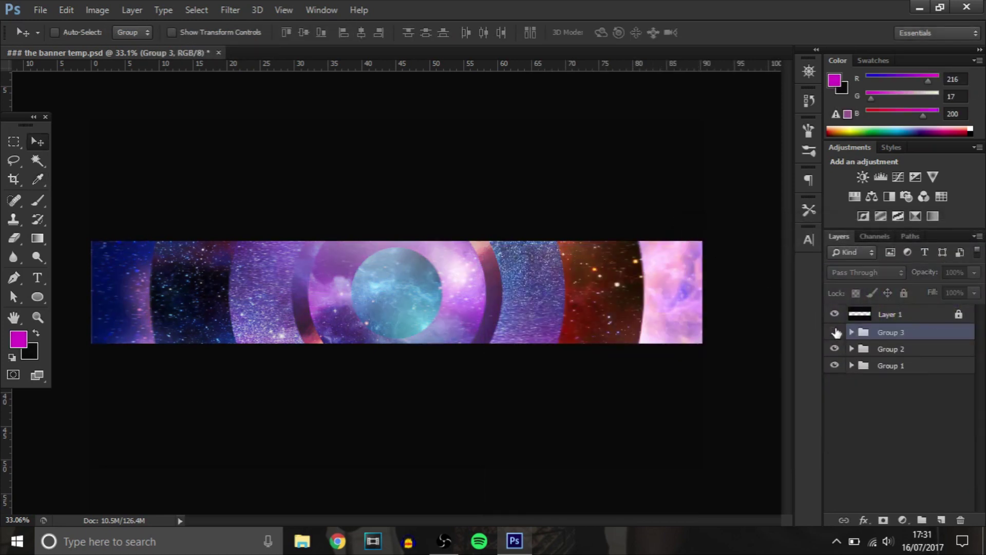
pyautogui.click(940, 521)
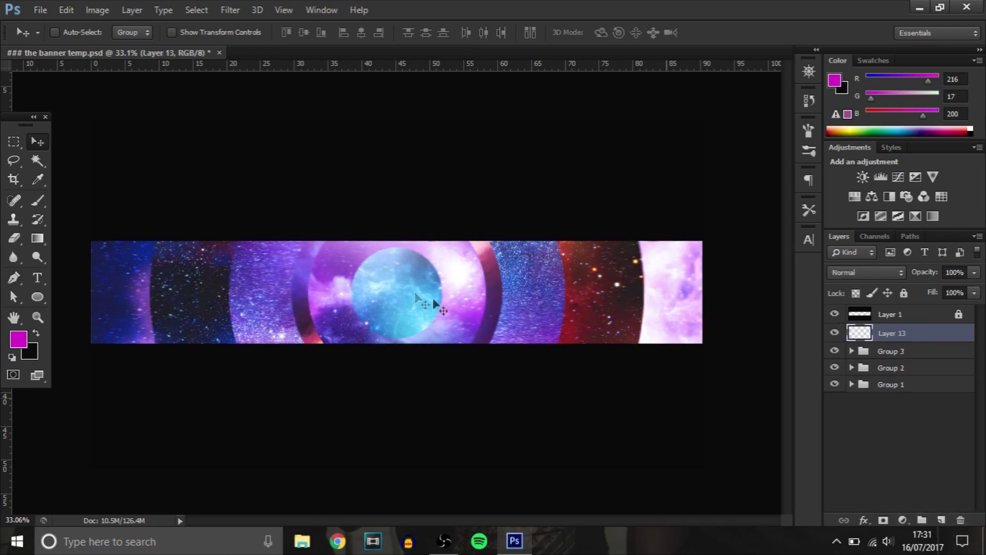
pyautogui.click(42, 203)
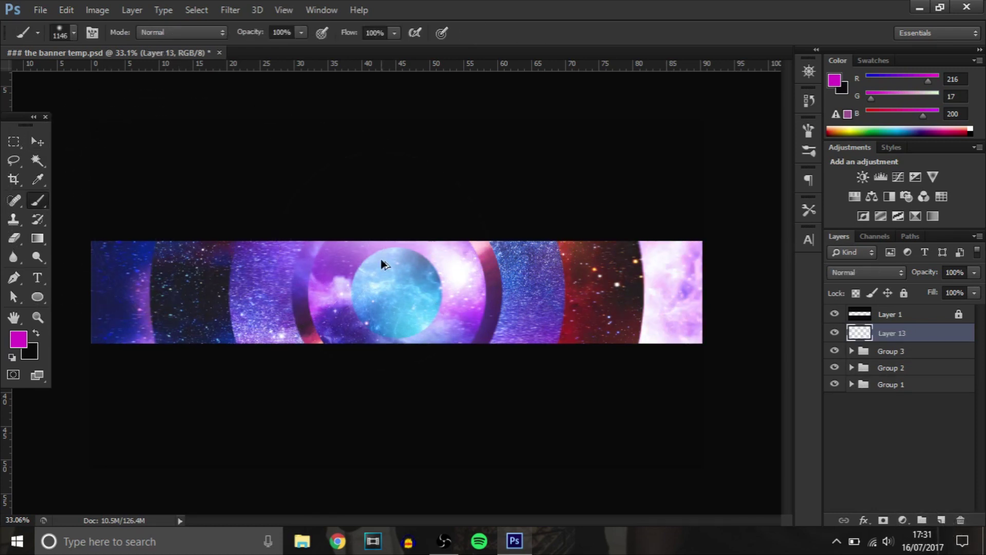
pyautogui.moveTo(385, 261); pyautogui.dragTo(385, 260)
pyautogui.click(37, 140)
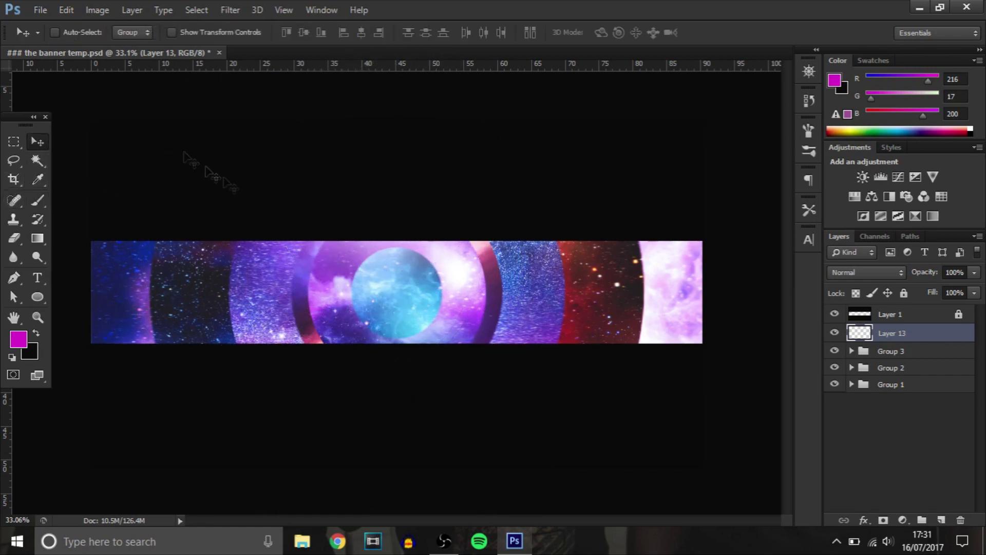